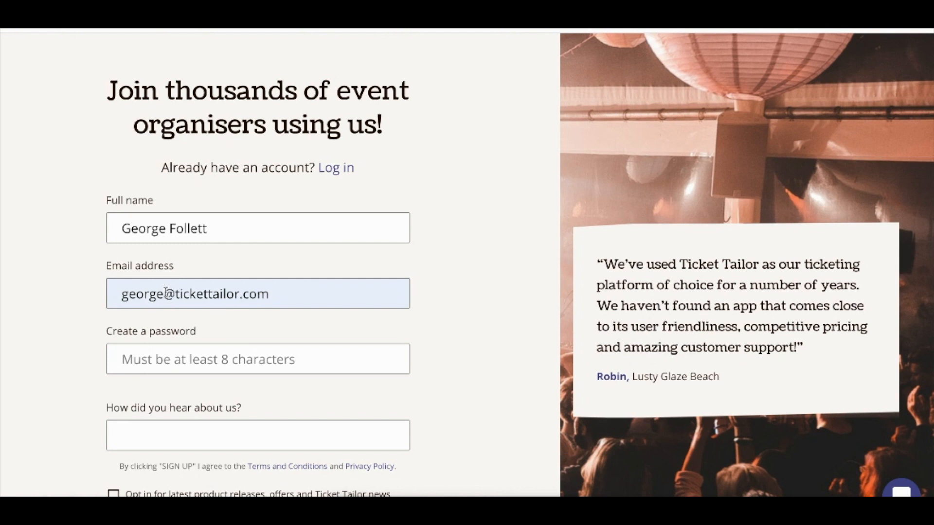
# Complete the sign-up form's email address and enter the account password.
pyautogui.write('4')
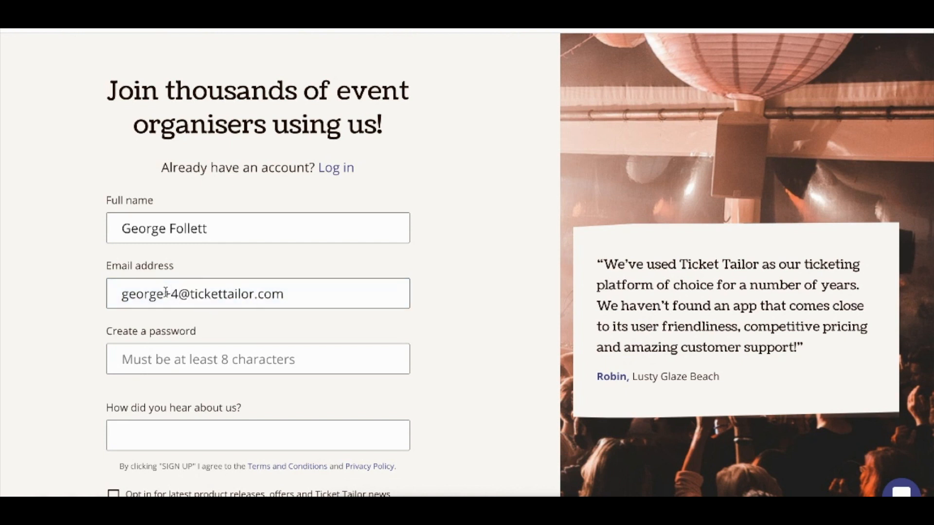
pyautogui.write('50')
pyautogui.click(165, 360)
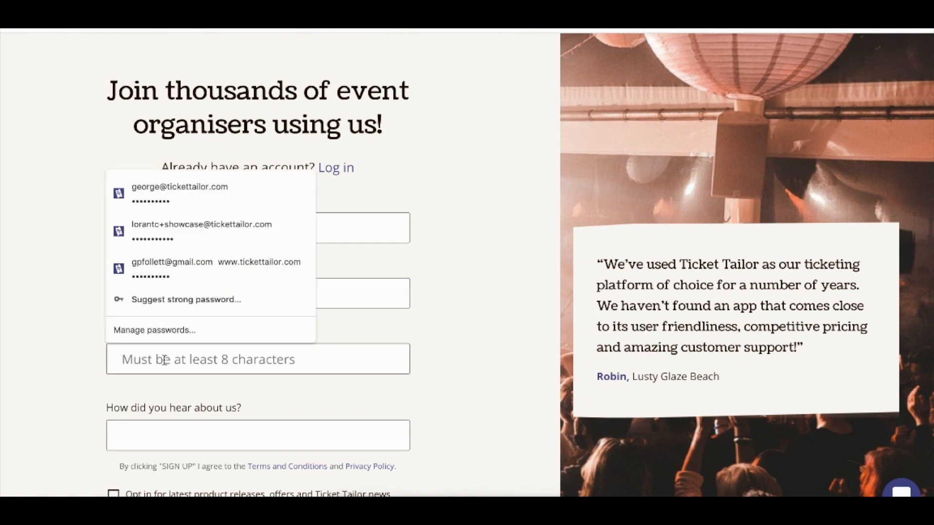
pyautogui.write('**********')
pyautogui.press('Tab')
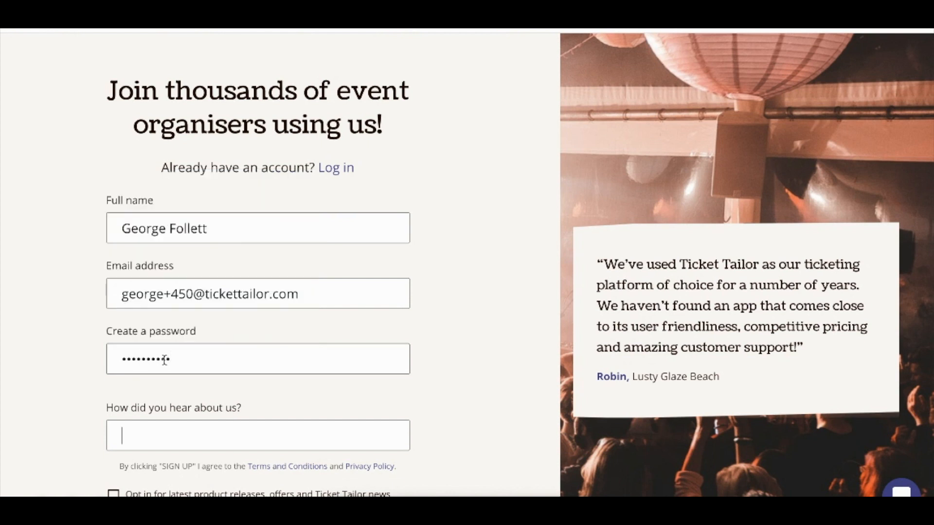
# Enter "demo" as how you heard about the service, opt in to news, submit the sign-up, and decline saving the login in 1Password.
pyautogui.write('demo')
pyautogui.scroll(-2, 150, 414)
pyautogui.click(115, 430)
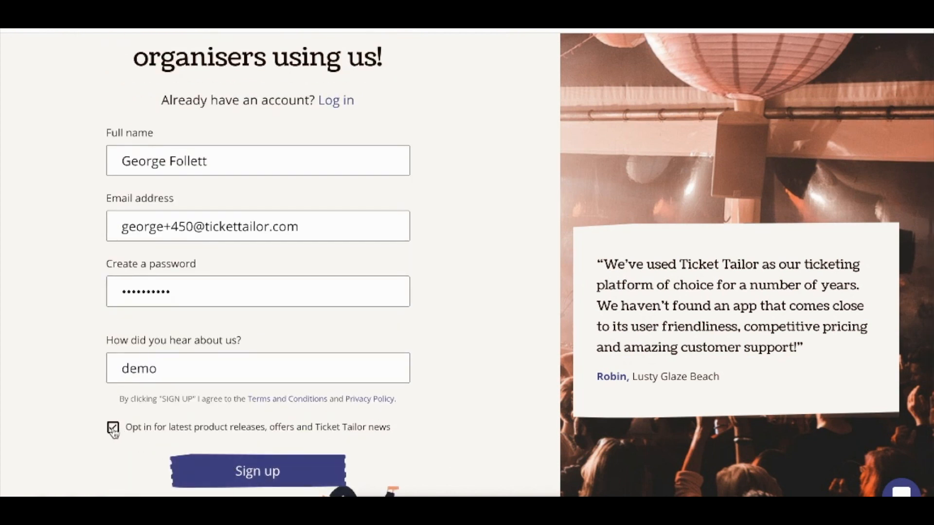
pyautogui.click(233, 471)
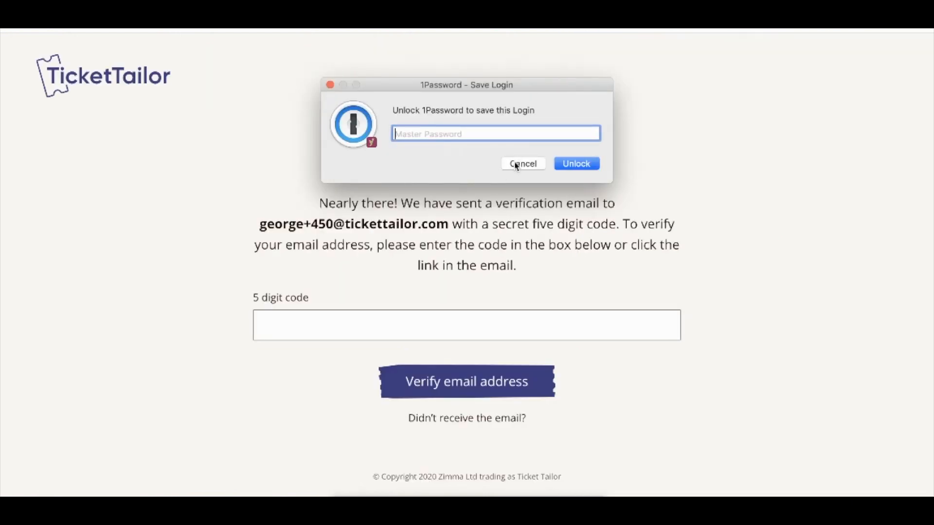
pyautogui.click(519, 164)
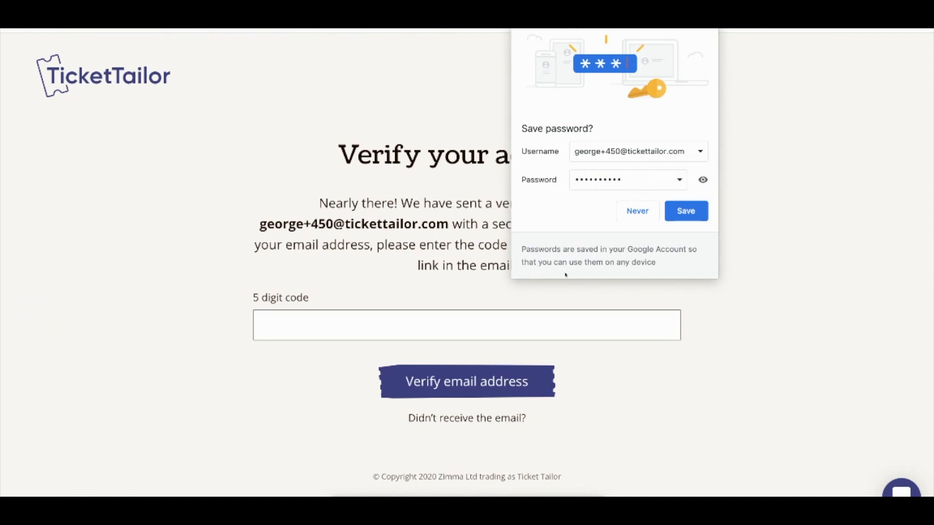
# Enter the 5-digit verification code to verify the email address, and dismiss the browser's save-password prompt.
pyautogui.click(419, 331)
pyautogui.click(444, 383)
pyautogui.click(711, 35)
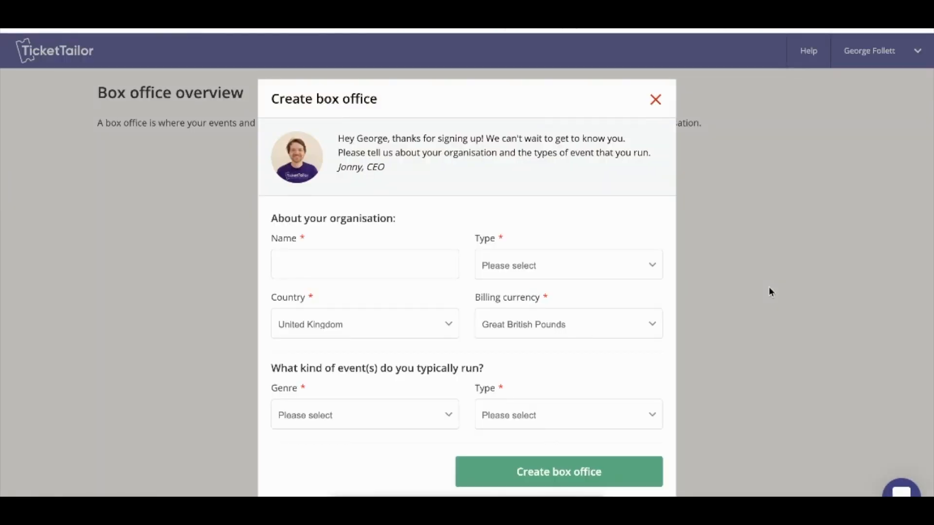
# Name the organisation "Ticket Tailor's Festival" in the new box office form.
pyautogui.click(335, 262)
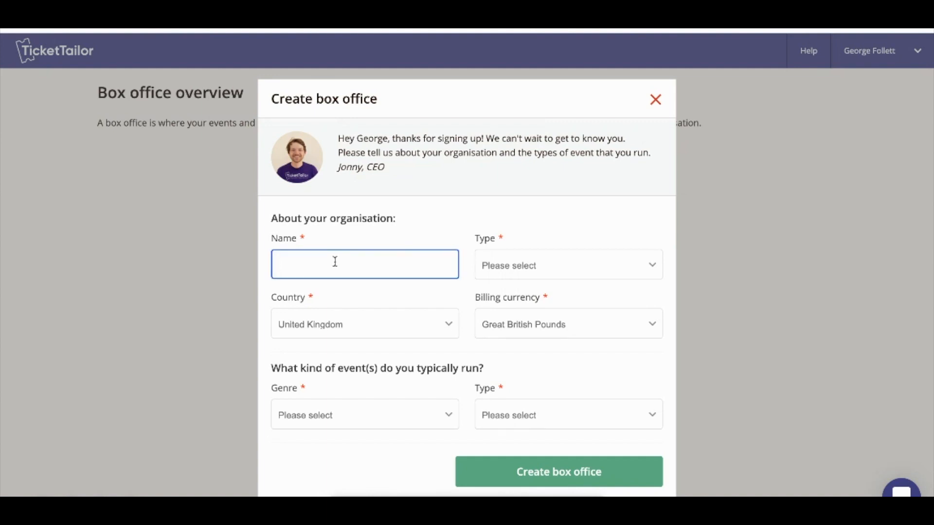
pyautogui.write("Ticket Tailor's Festiv al")
pyautogui.press('Left')
pyautogui.press('Left')
pyautogui.press('BackSpace')
# Set the organisation type to Business, the event genre to Business and the event type to Festival, and create the box office.
pyautogui.click(543, 263)
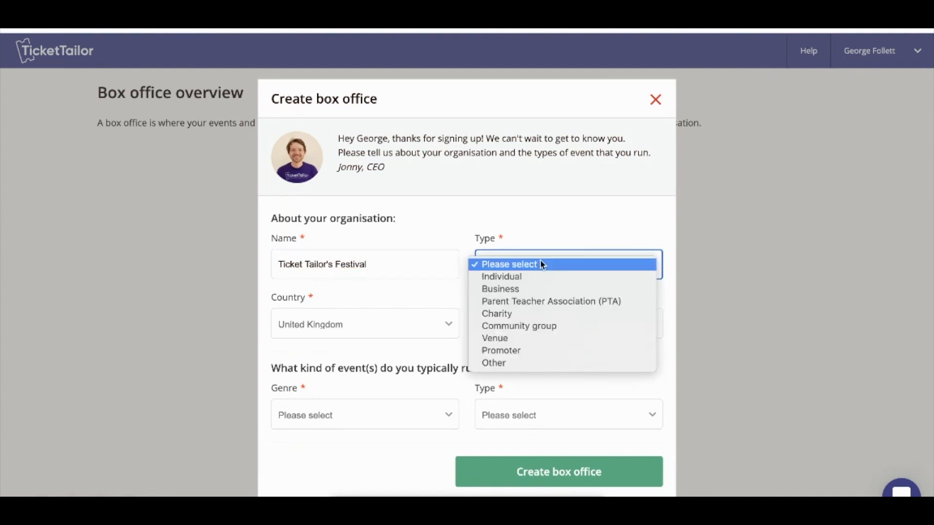
pyautogui.click(525, 294)
pyautogui.click(408, 413)
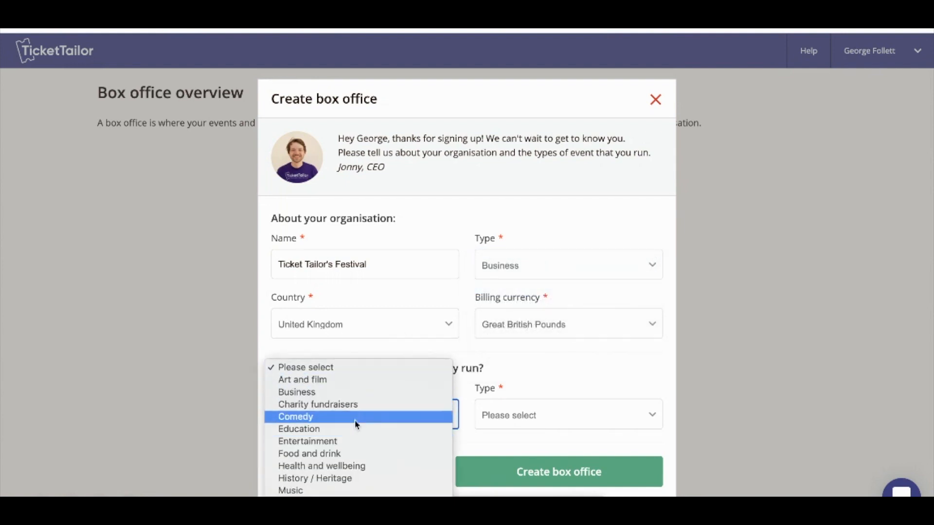
pyautogui.click(365, 392)
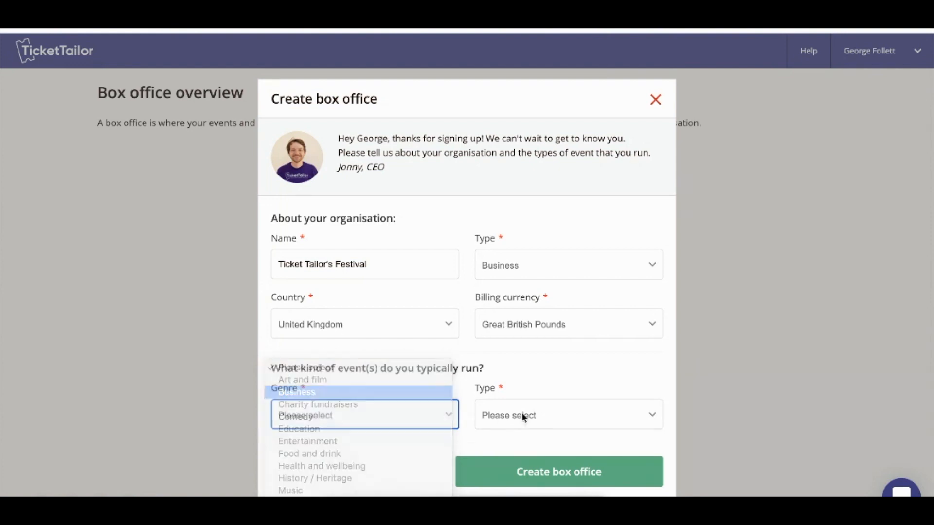
pyautogui.click(546, 418)
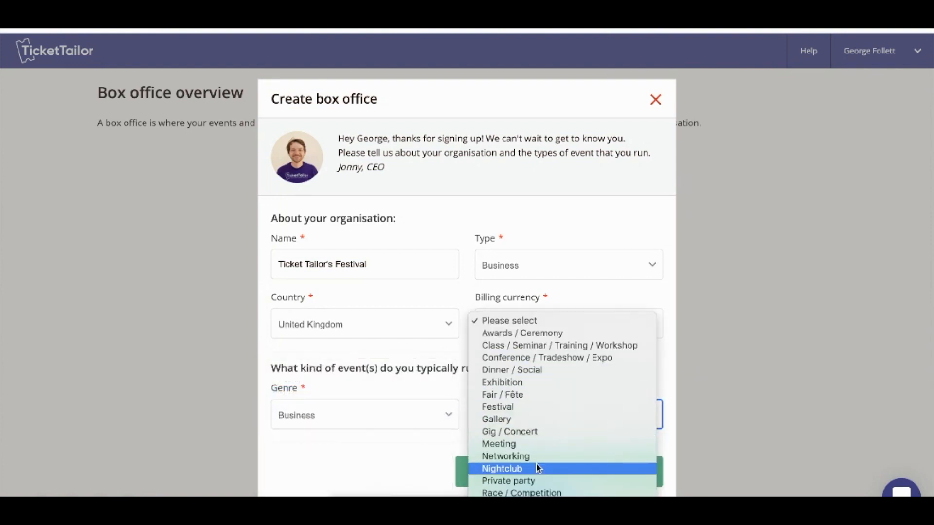
pyautogui.click(531, 408)
pyautogui.click(570, 483)
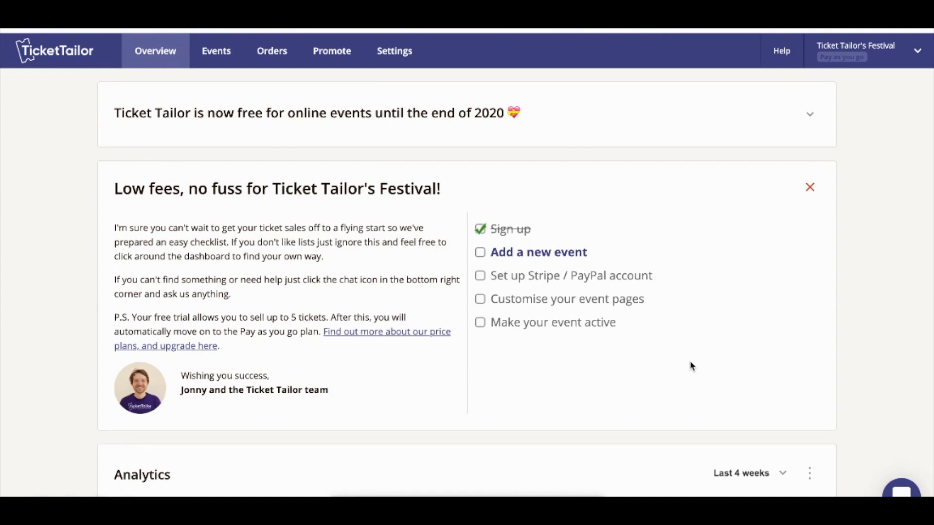
# Review the box office overview: setup checklist, analytics, recent activity and published events.
pyautogui.scroll(-2, 693, 365)
pyautogui.scroll(-3, 692, 366)
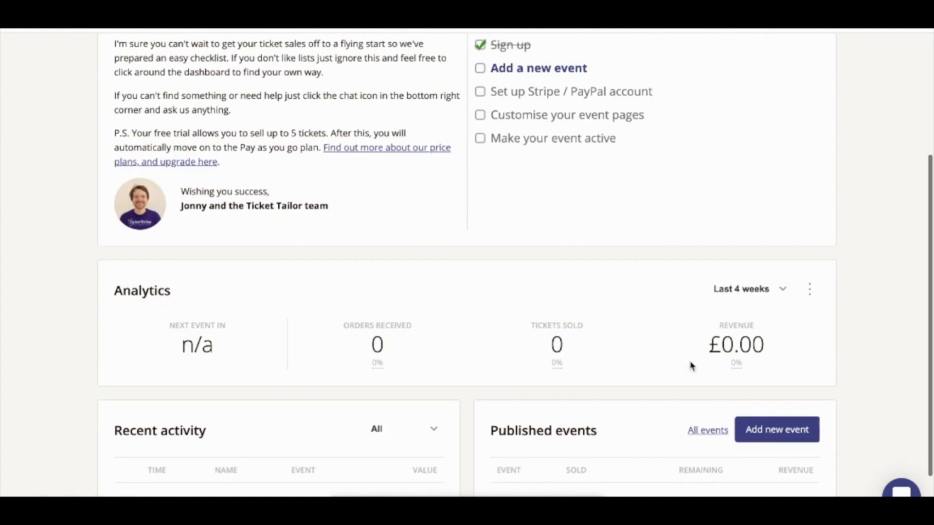
pyautogui.scroll(-1, 692, 366)
pyautogui.scroll(3, 692, 365)
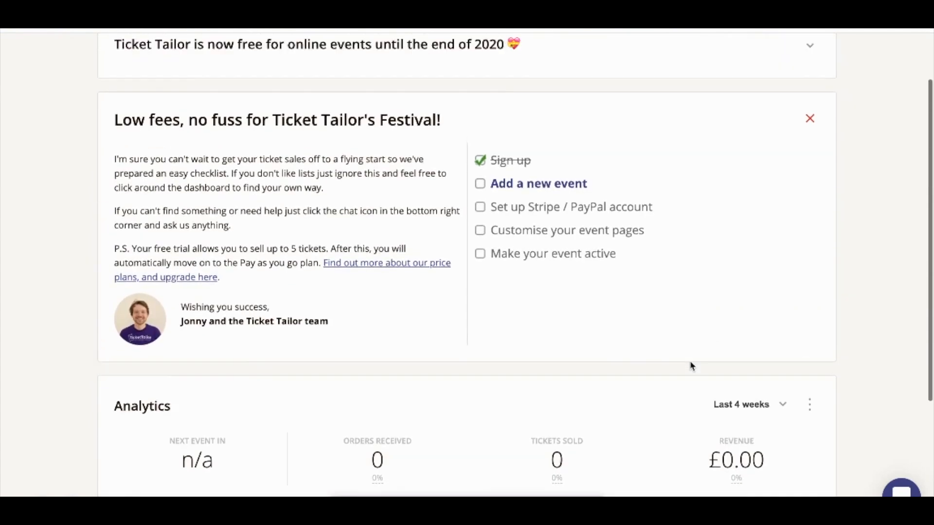
pyautogui.scroll(2, 692, 366)
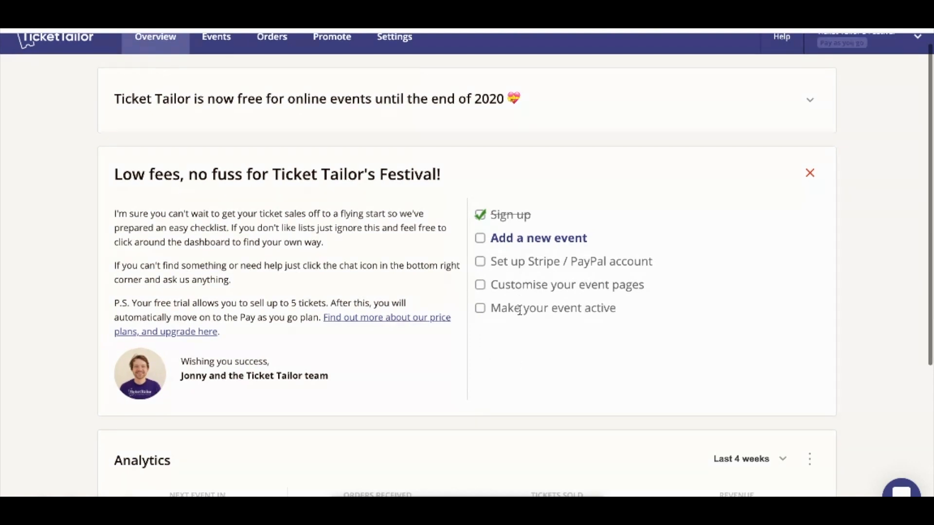
pyautogui.scroll(-3, 575, 379)
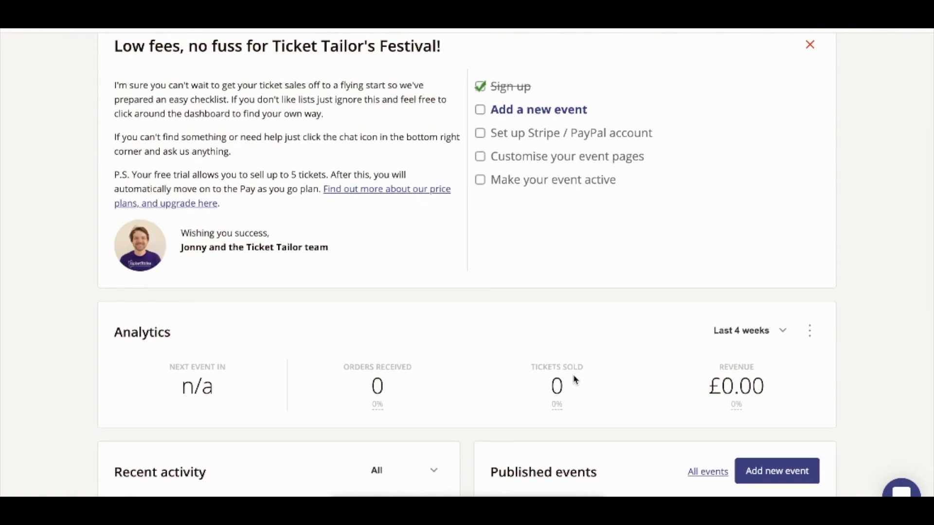
pyautogui.scroll(-3, 575, 379)
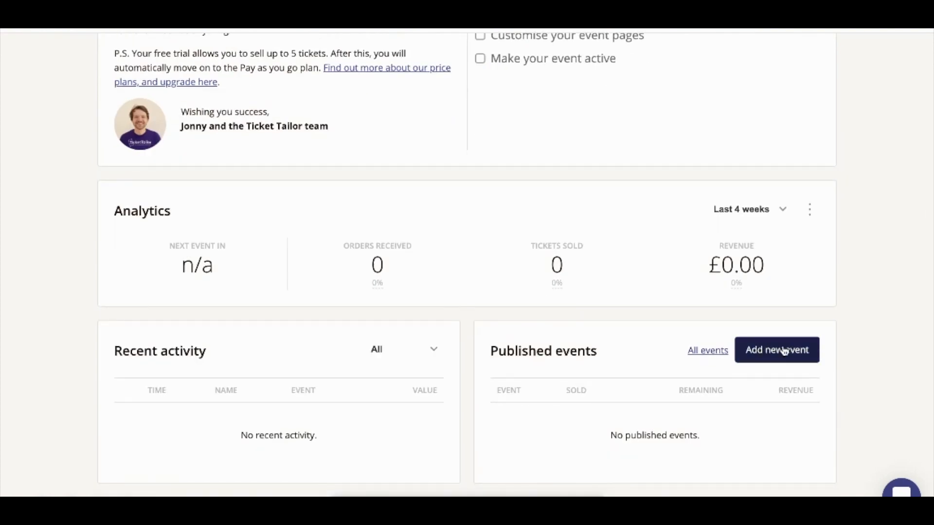
pyautogui.scroll(4, 784, 351)
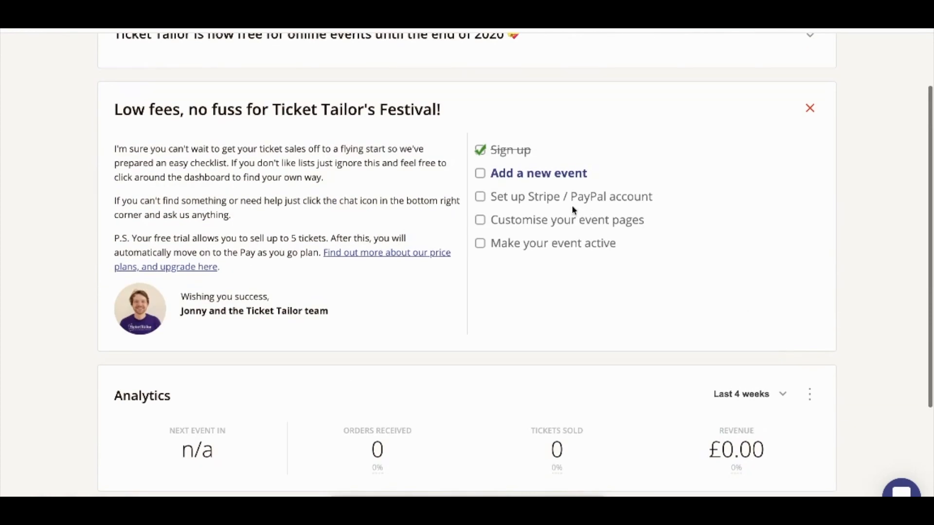
# Add a new event from the setup checklist and name it "Ticket Tailor Festival 2021".
pyautogui.click(559, 176)
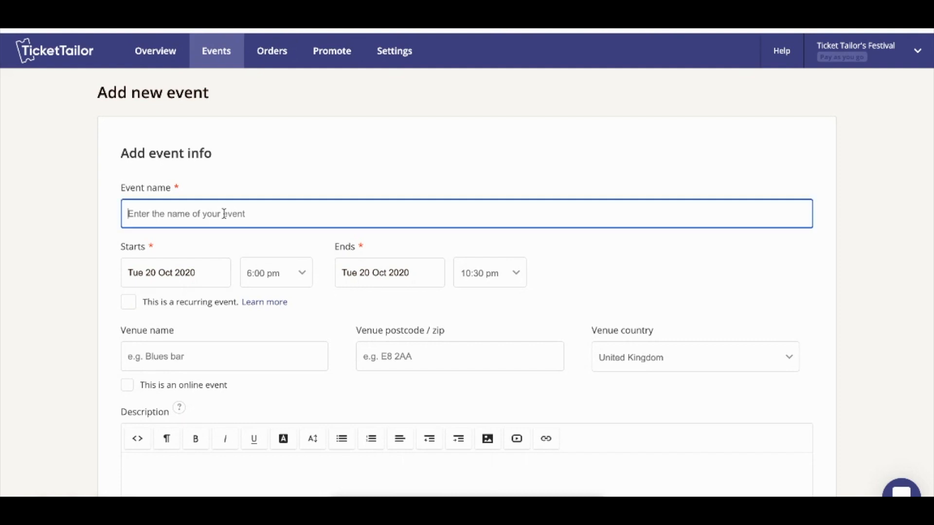
pyautogui.click(224, 214)
pyautogui.write('Ti')
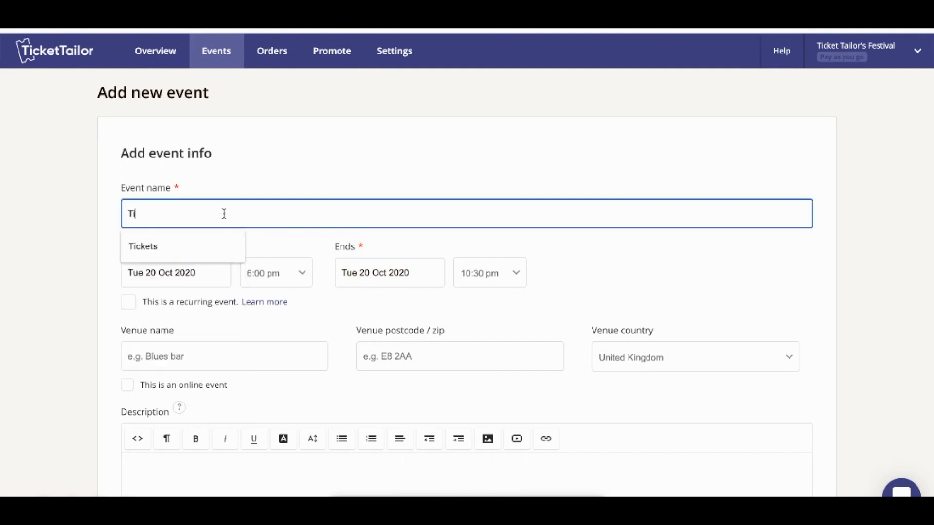
pyautogui.write('cket Tail')
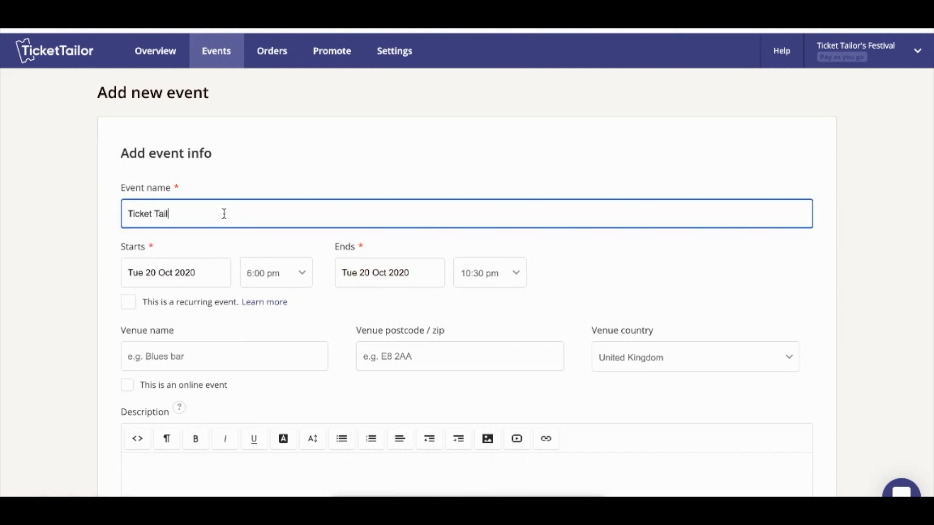
pyautogui.write('or Festival 2021')
# Set the event to start on Fri 10 Sep 2021 and end on Sun 12 Sep 2021.
pyautogui.click(208, 273)
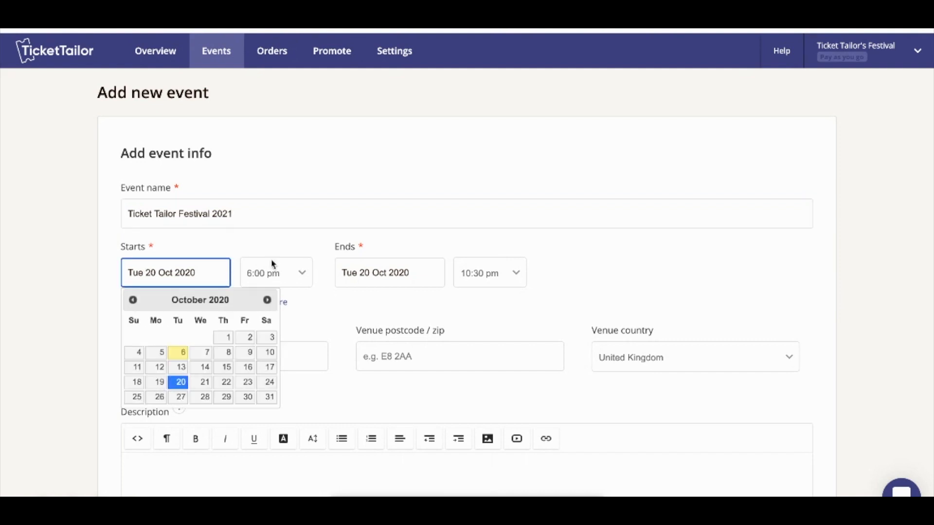
pyautogui.click(267, 301)
pyautogui.click(267, 301)
pyautogui.click(267, 301)
pyautogui.click(267, 301)
pyautogui.click(267, 301)
pyautogui.click(267, 301)
pyautogui.click(267, 301)
pyautogui.click(267, 301)
pyautogui.click(268, 301)
pyautogui.click(267, 301)
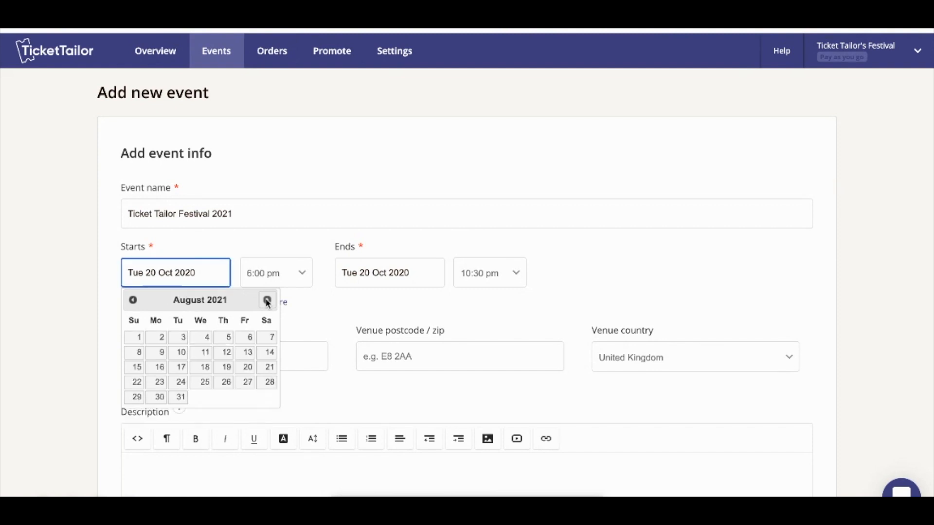
pyautogui.click(268, 301)
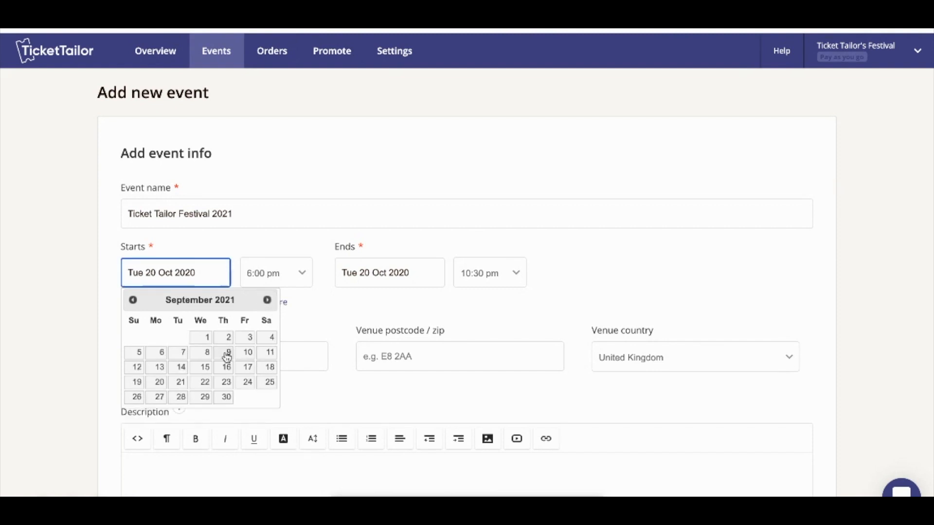
pyautogui.click(247, 354)
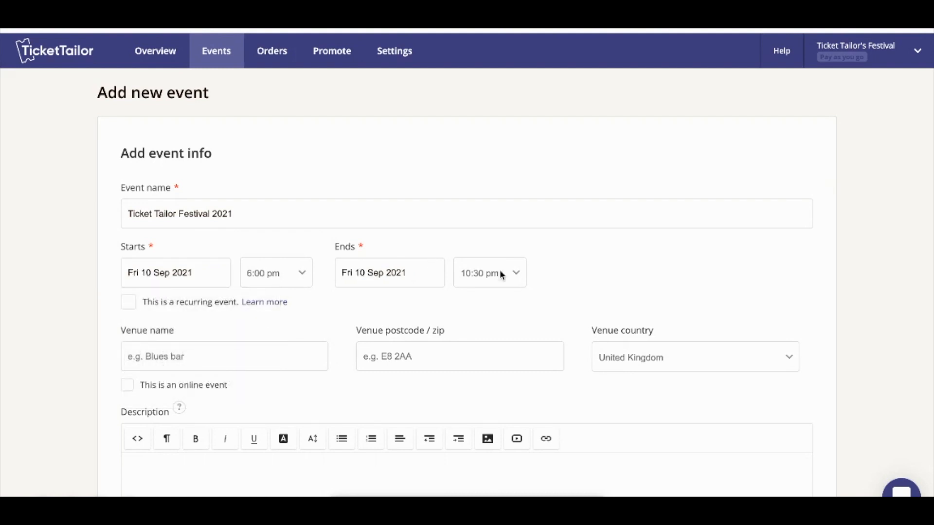
pyautogui.click(406, 273)
pyautogui.click(352, 369)
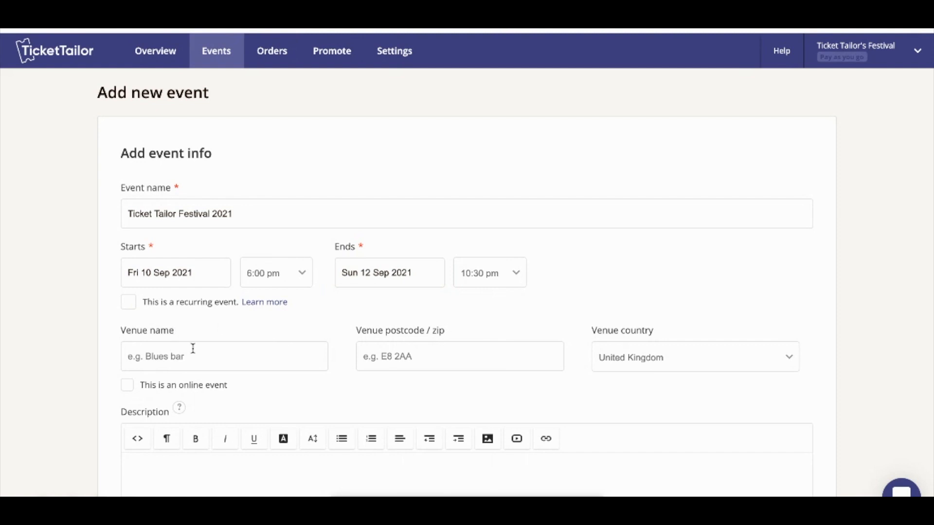
# Enter "London Fields" as the venue name and fill in the venue's postcode.
pyautogui.click(243, 362)
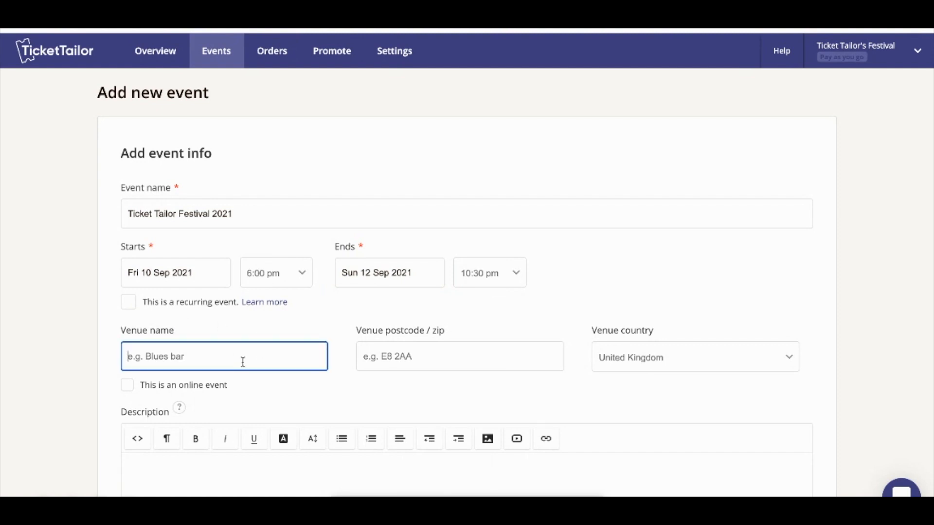
pyautogui.write('T')
pyautogui.press('BackSpace')
pyautogui.write('London Fields')
pyautogui.click(469, 360)
pyautogui.write('E8 2AA')
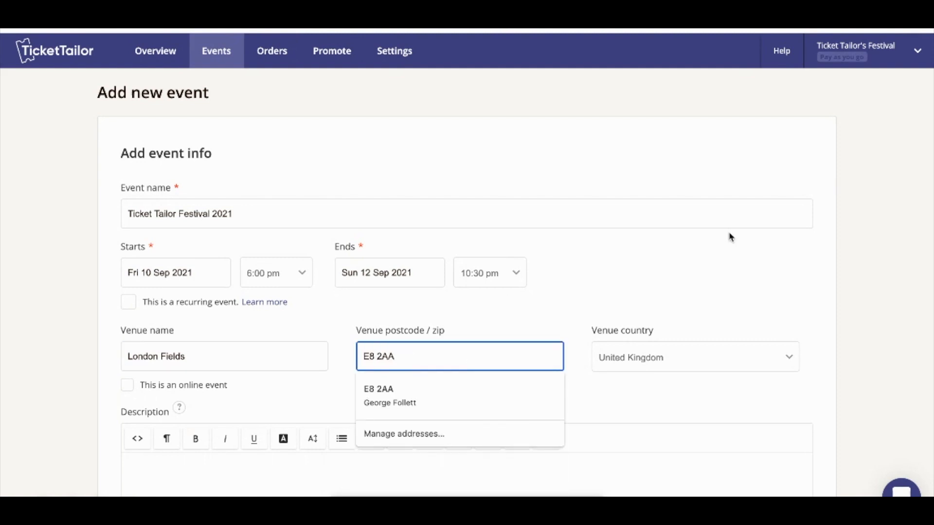
pyautogui.click(733, 299)
# Write the event description "This event is full of music and fun and dancing.".
pyautogui.scroll(-3, 589, 381)
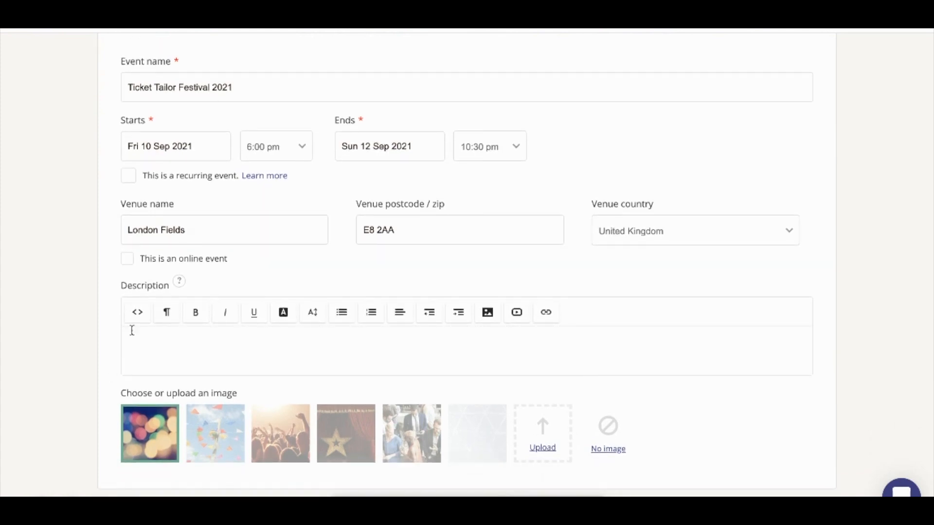
pyautogui.click(167, 354)
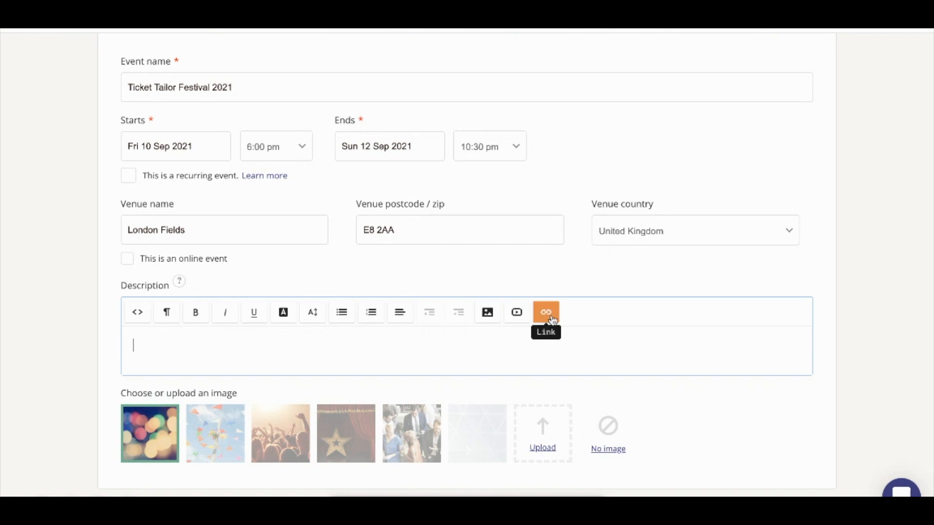
pyautogui.click(233, 342)
pyautogui.write('This e')
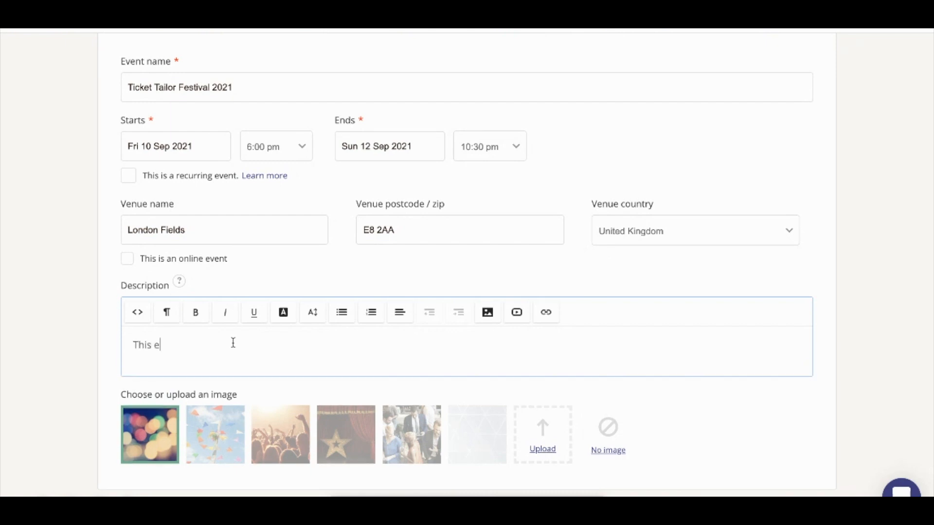
pyautogui.write('vent is full of music and')
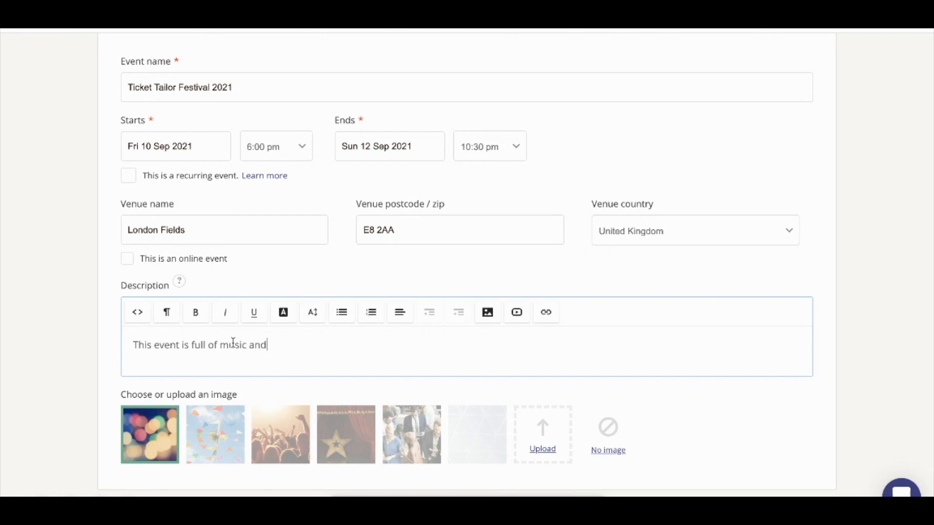
pyautogui.write(' fun and dancing.')
# Upload festival.jpeg from the Desktop as the event image and reposition the picture slightly within the header crop.
pyautogui.scroll(-2, 463, 371)
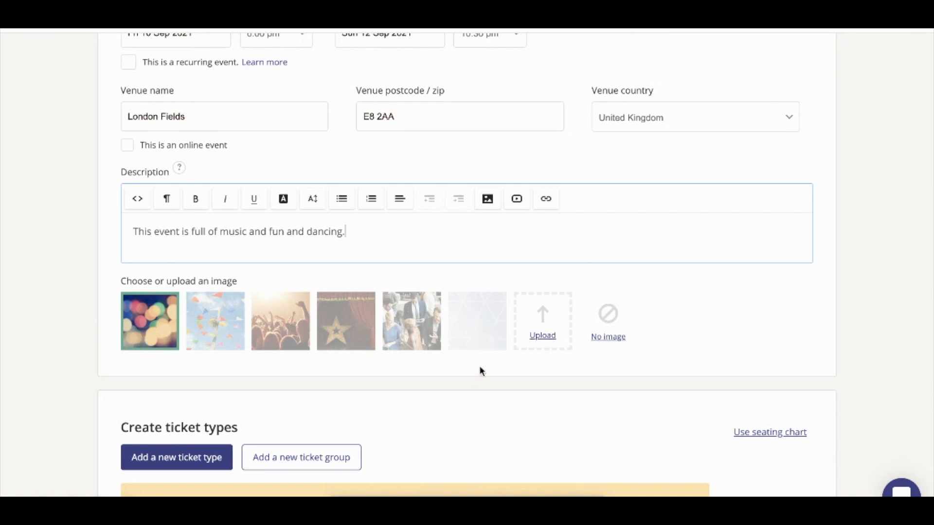
pyautogui.click(549, 318)
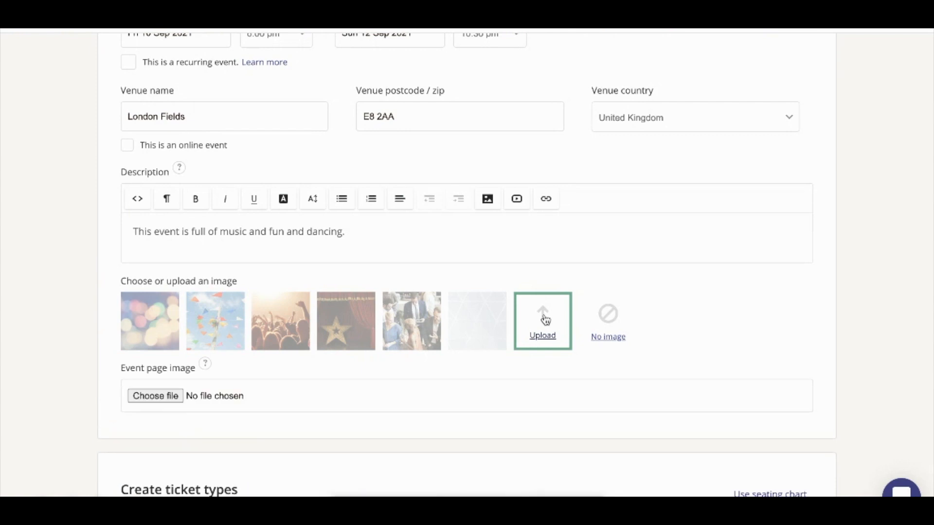
pyautogui.click(247, 113)
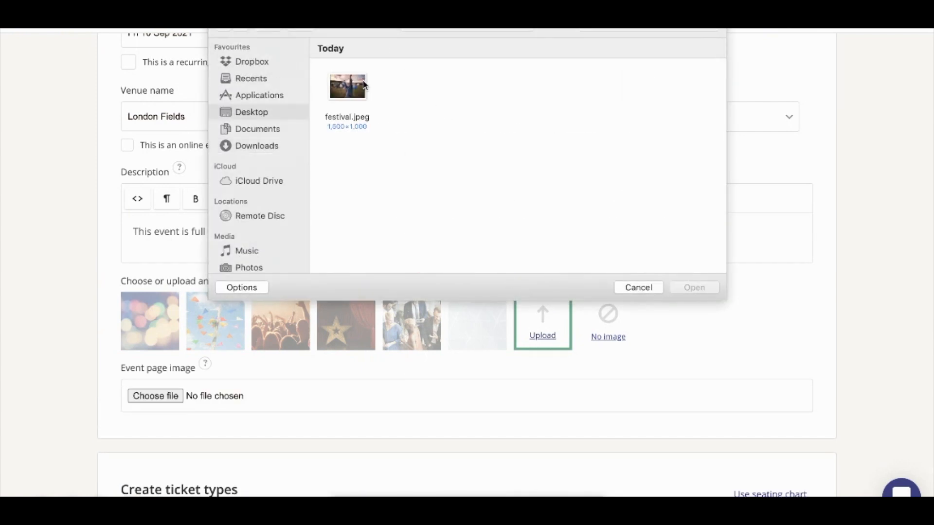
pyautogui.click(351, 95)
pyautogui.doubleClick(350, 95)
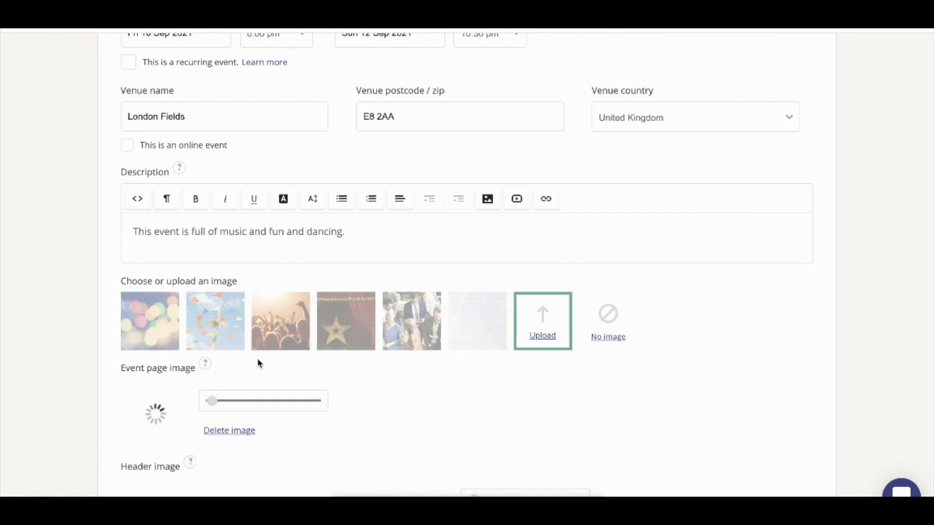
pyautogui.scroll(-3, 259, 363)
pyautogui.scroll(-1, 259, 363)
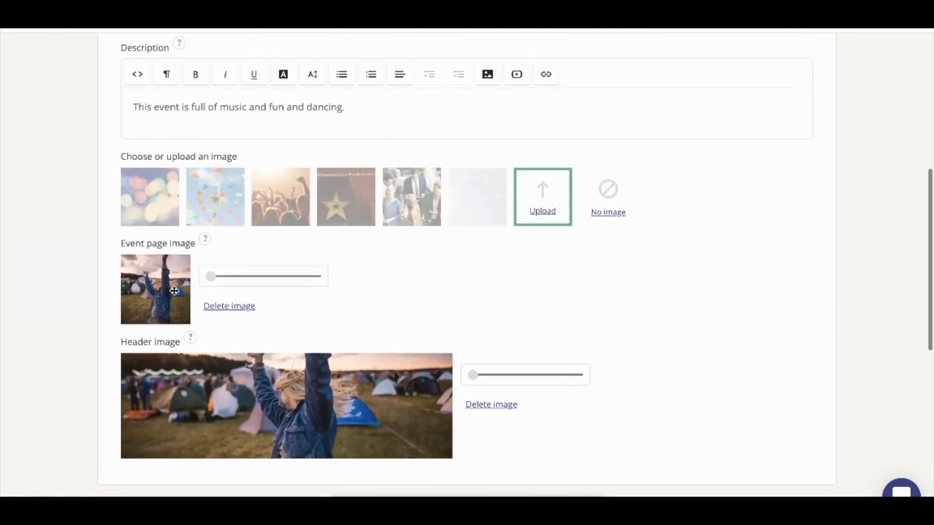
pyautogui.scroll(-2, 231, 327)
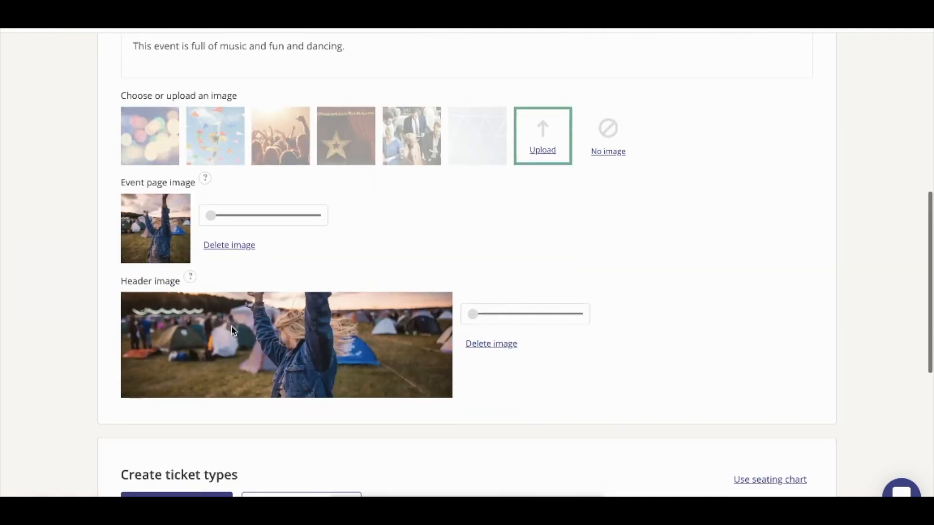
pyautogui.moveTo(337, 334)
pyautogui.mouseDown()
pyautogui.moveTo(351, 372)
pyautogui.moveTo(351, 334)
pyautogui.mouseUp()
# Add a ticket group titled "Saturday Tickets" with a maximum quantity of 1000 and save it.
pyautogui.scroll(-3, 545, 415)
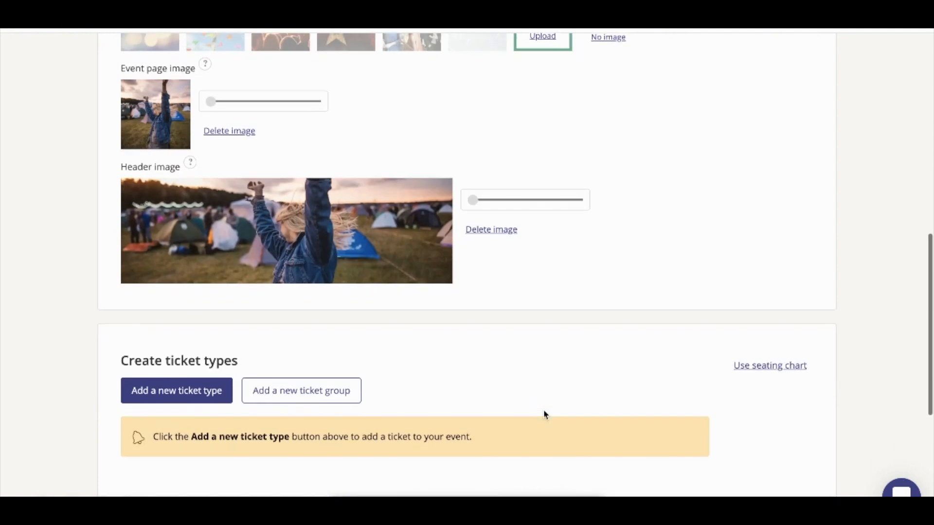
pyautogui.scroll(-3, 545, 414)
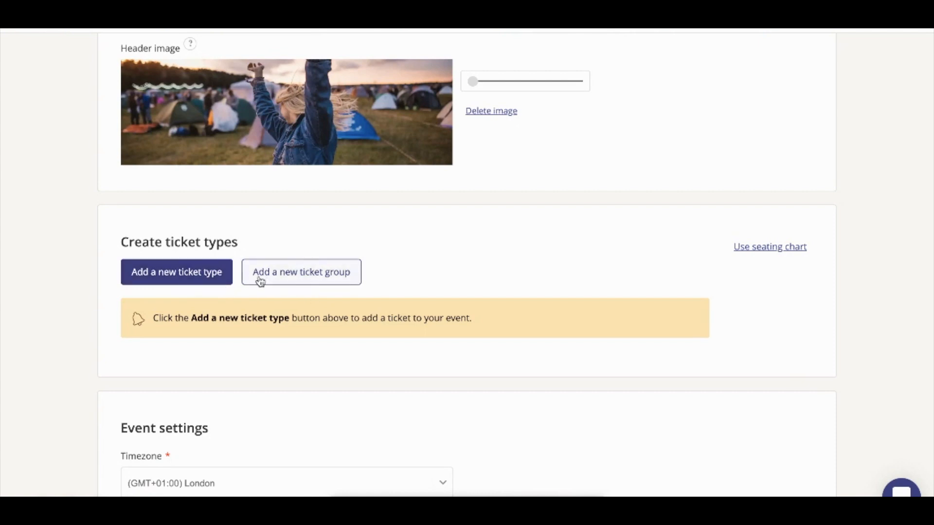
pyautogui.click(302, 282)
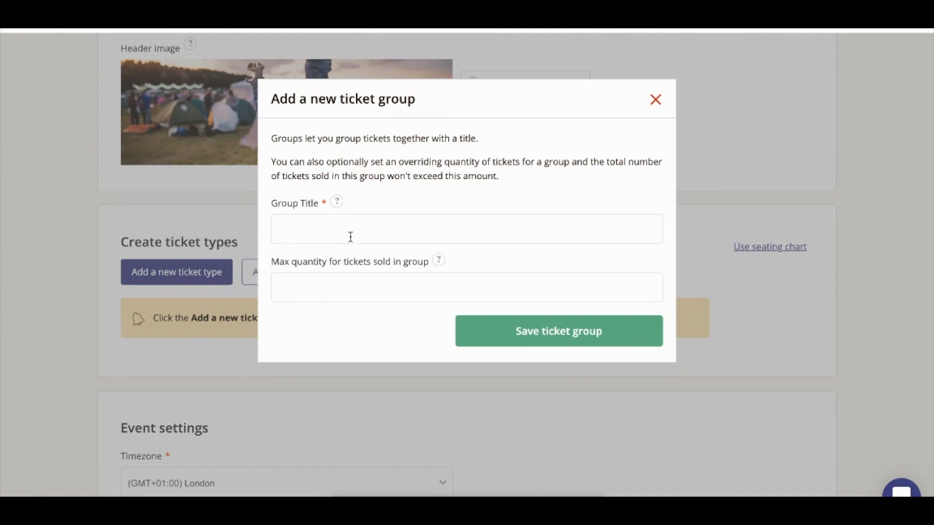
pyautogui.click(350, 237)
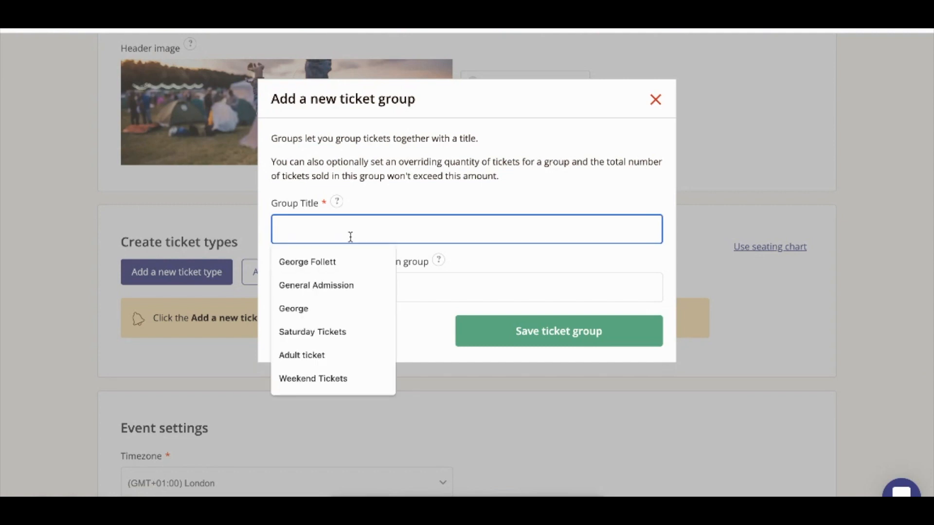
pyautogui.write('Fr')
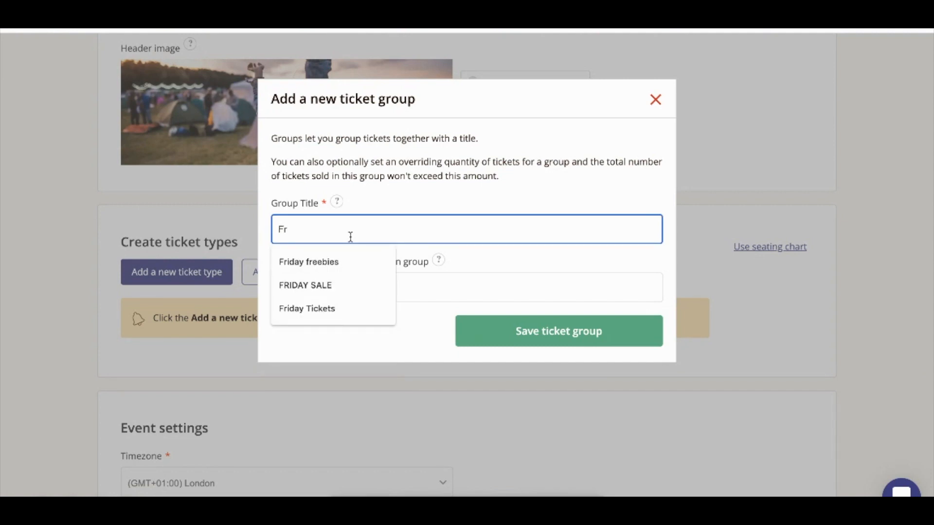
pyautogui.press('BackSpace')
pyautogui.press('BackSpace')
pyautogui.write('Saturday')
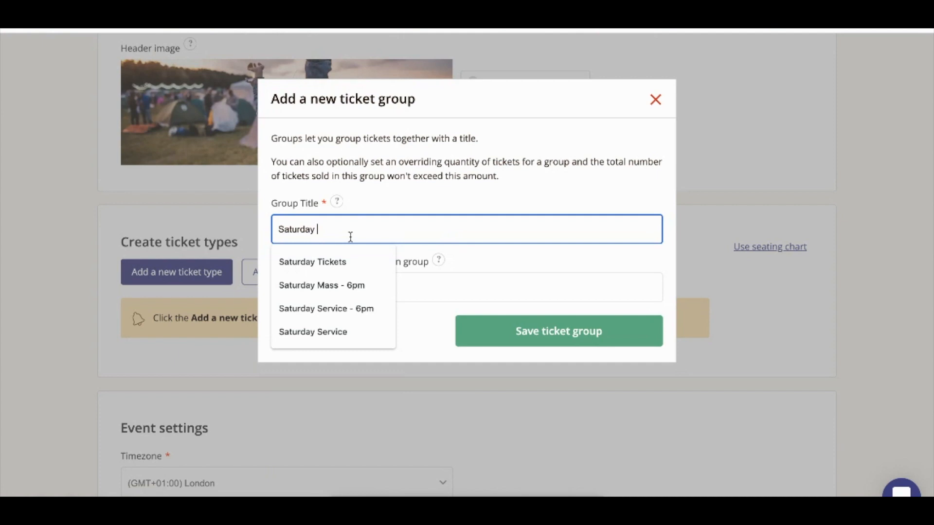
pyautogui.click(346, 262)
pyautogui.click(342, 295)
pyautogui.write('1000')
pyautogui.click(555, 328)
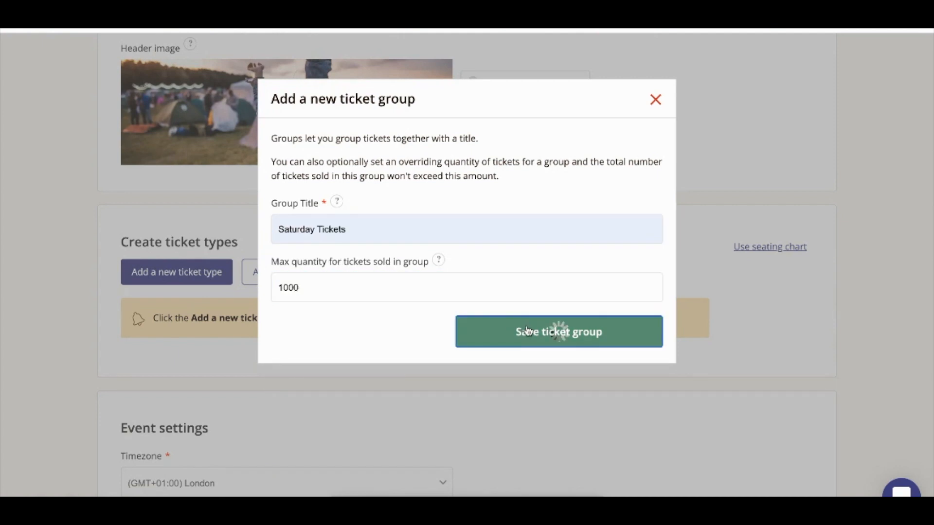
# Add a ticket group titled "Sunday Tickets" with a maximum quantity of 1000 and save it.
pyautogui.click(311, 271)
pyautogui.click(369, 226)
pyautogui.write('Sunday T')
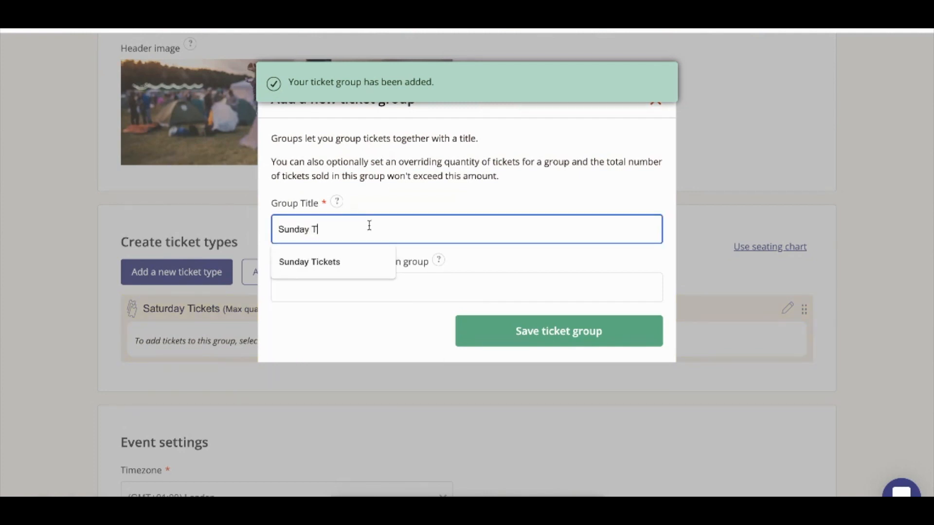
pyautogui.write('ickets')
pyautogui.click(341, 298)
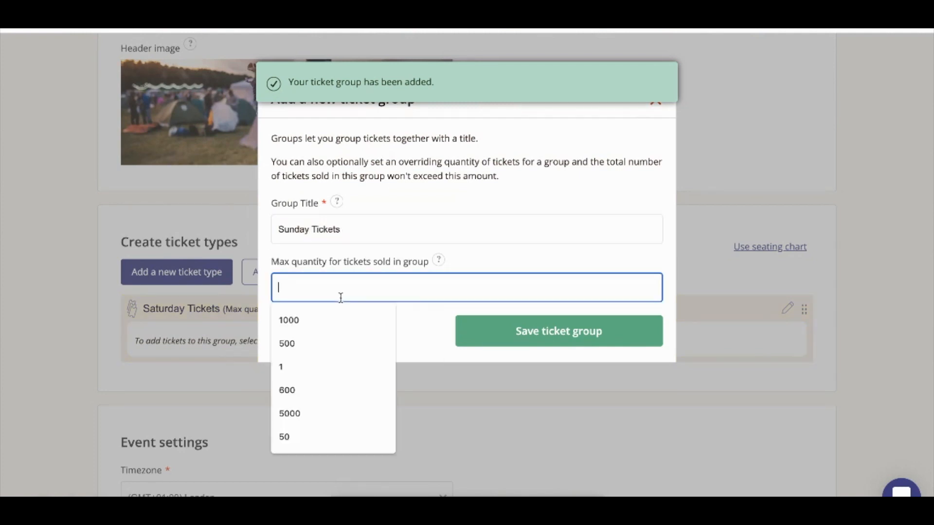
pyautogui.write('1000')
pyautogui.click(556, 328)
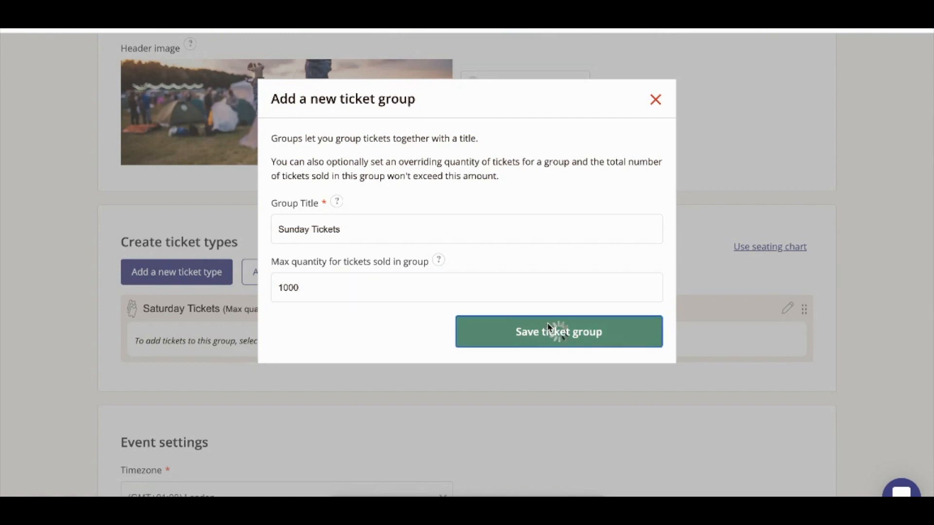
# Add a ticket group titled "Weekend Tickets" with a maximum quantity of 3000 and save it.
pyautogui.click(295, 271)
pyautogui.click(381, 222)
pyautogui.write('Weekd')
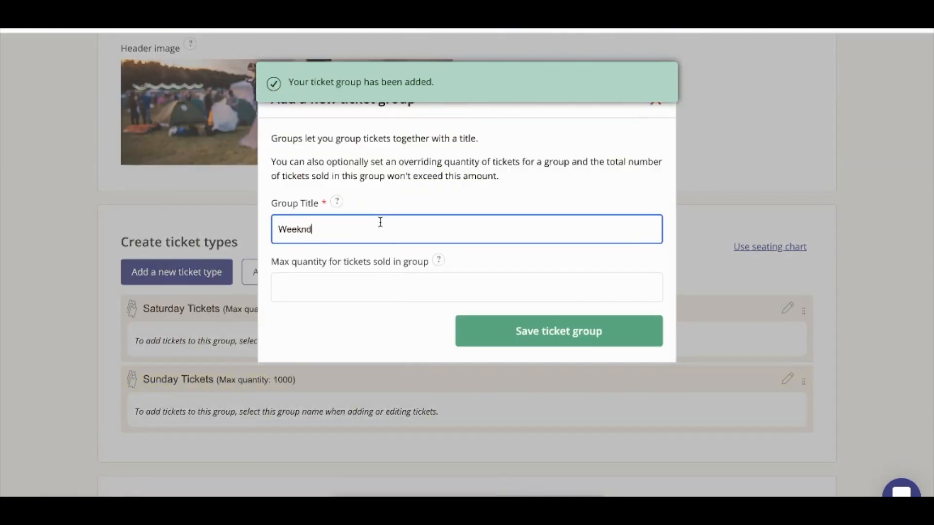
pyautogui.press('BackSpace')
pyautogui.write('end Tickets')
pyautogui.click(362, 283)
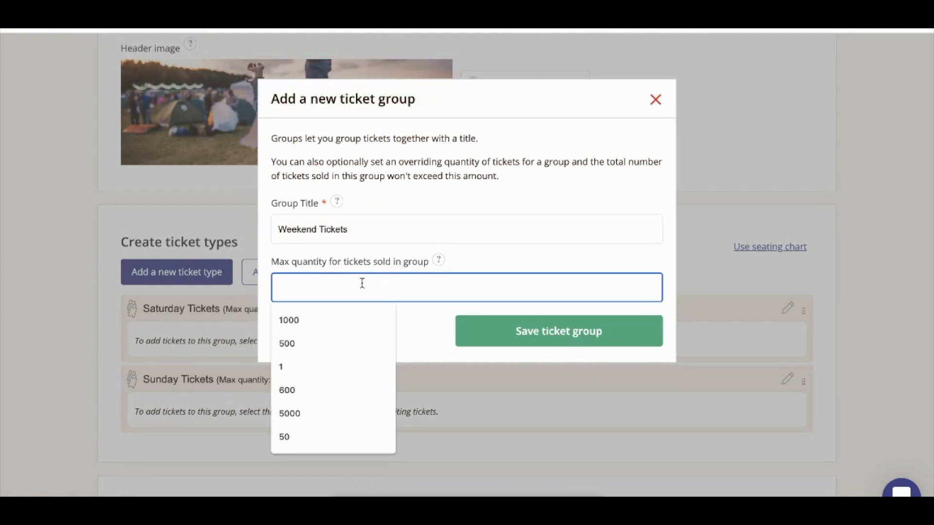
pyautogui.write('3000')
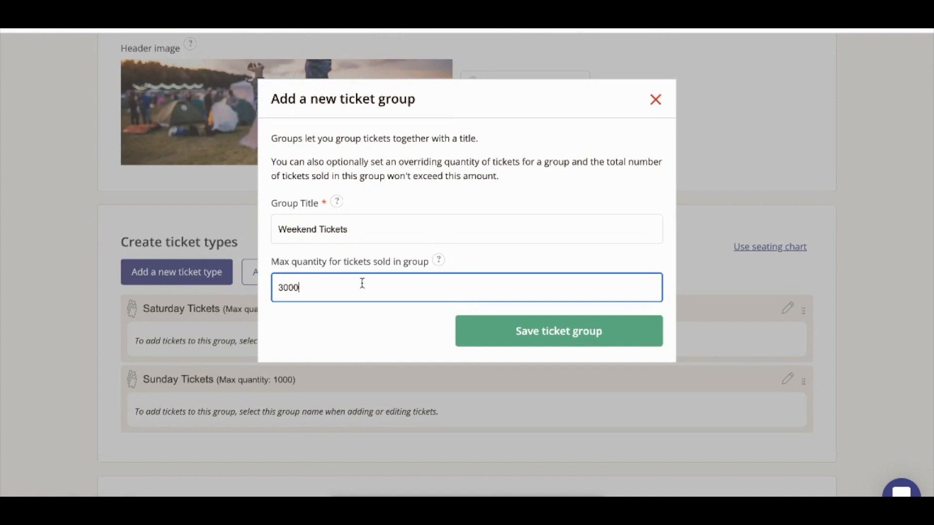
pyautogui.click(527, 335)
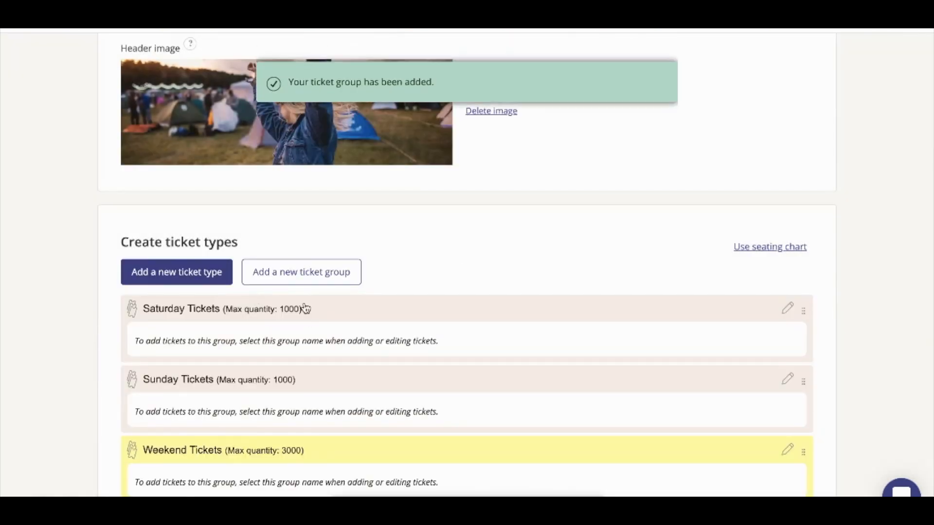
# Start a new ticket type named "General Admission" with a price of 50.00 and a quantity of 1000.
pyautogui.scroll(-2, 298, 360)
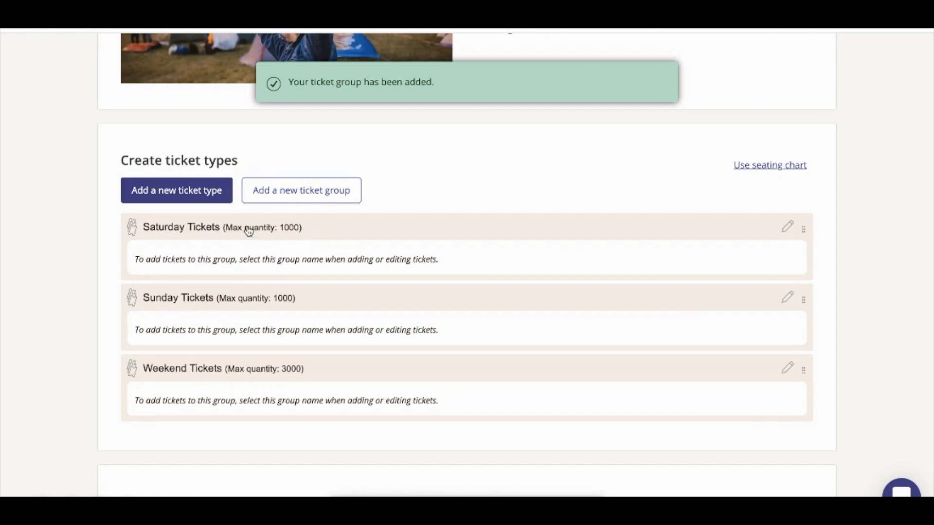
pyautogui.click(168, 201)
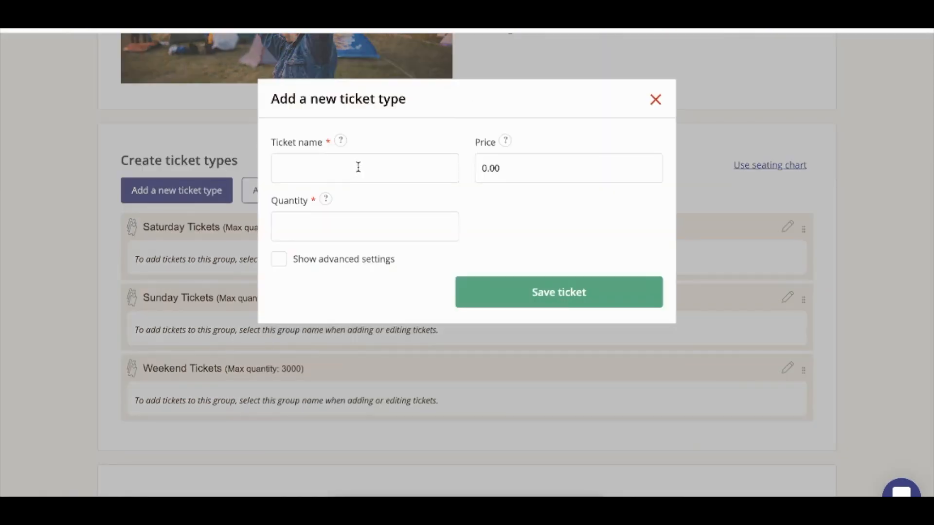
pyautogui.click(345, 174)
pyautogui.write('Gewner')
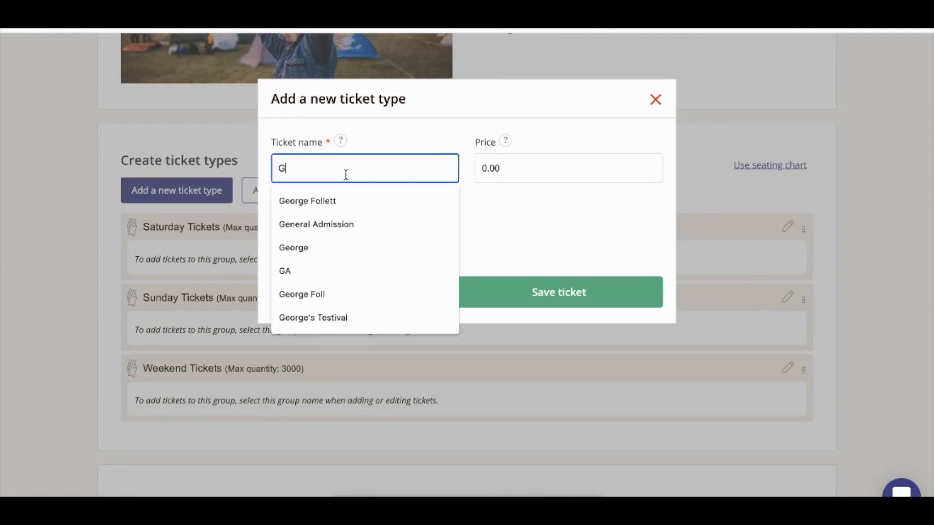
pyautogui.press('BackSpace')
pyautogui.write('neral')
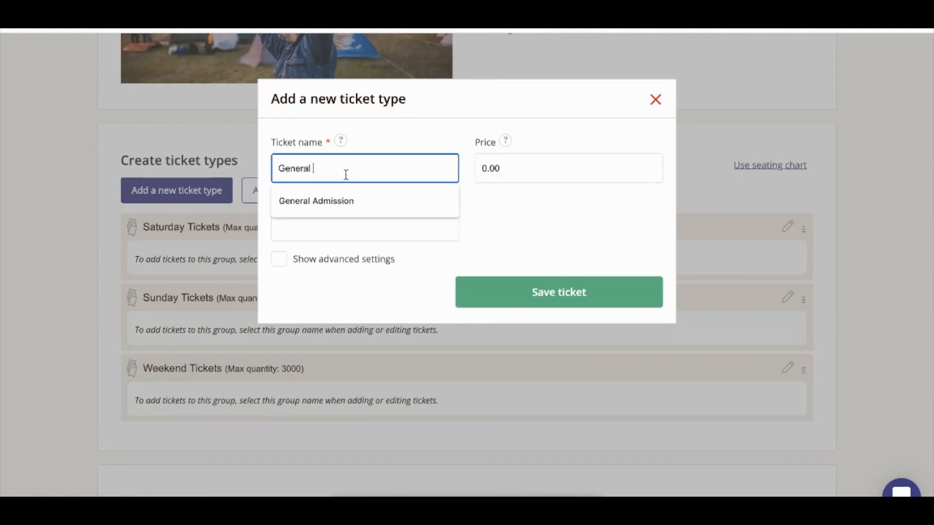
pyautogui.press('Down')
pyautogui.press('Return')
pyautogui.press('Tab')
pyautogui.write('0')
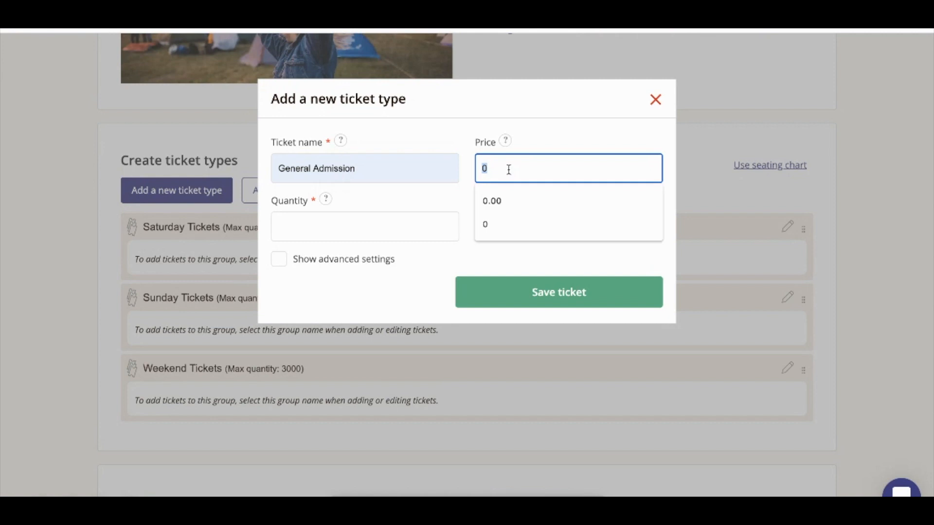
pyautogui.press('BackSpace')
pyautogui.write('50')
pyautogui.click(384, 227)
pyautogui.write('1000')
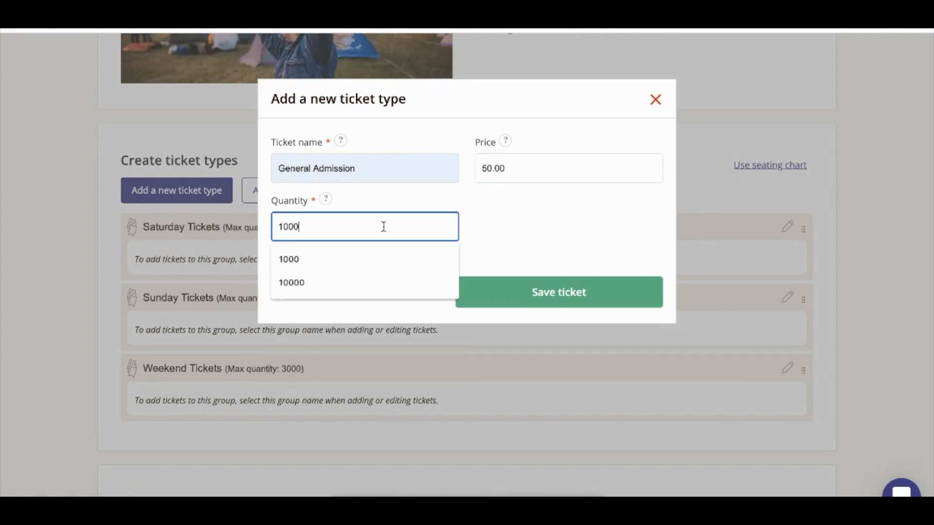
pyautogui.click(523, 217)
# Show the advanced settings of the General Admission ticket and assign it to the Saturday Tickets group.
pyautogui.click(332, 262)
pyautogui.scroll(-3, 398, 334)
pyautogui.click(357, 450)
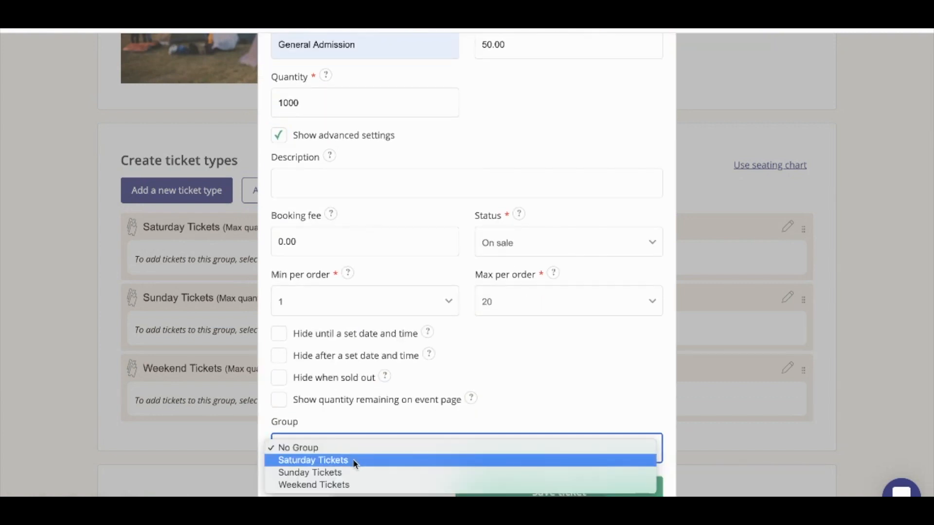
pyautogui.click(355, 461)
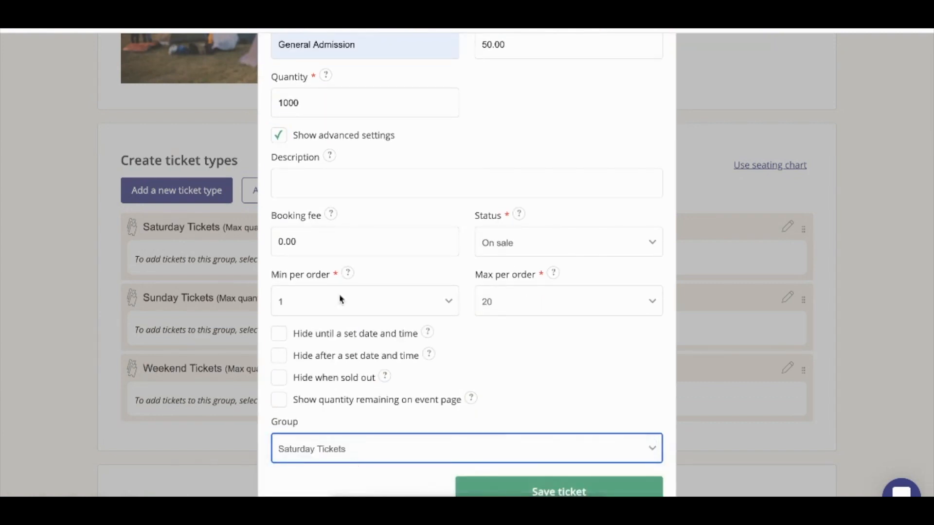
# Set the General Admission ticket's booking fee to 2.00, leaving its description empty.
pyautogui.click(356, 182)
pyautogui.click(384, 158)
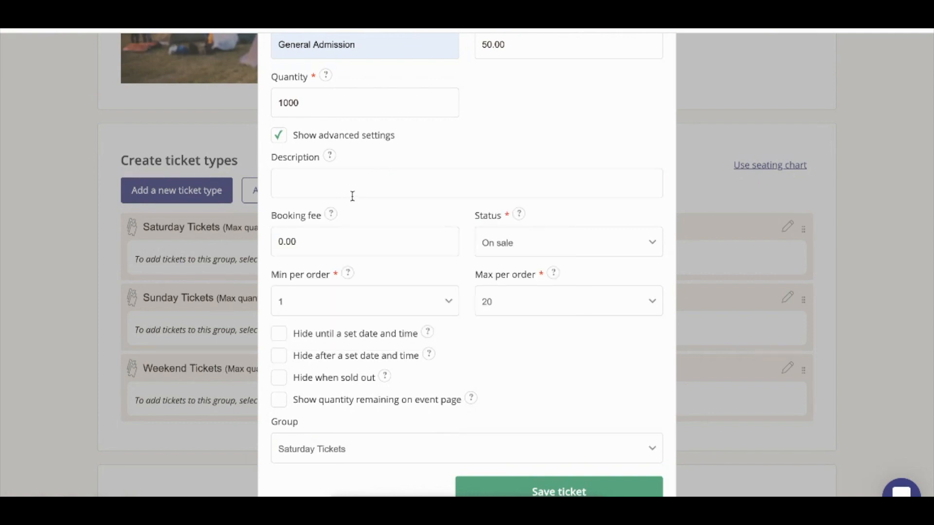
pyautogui.click(324, 242)
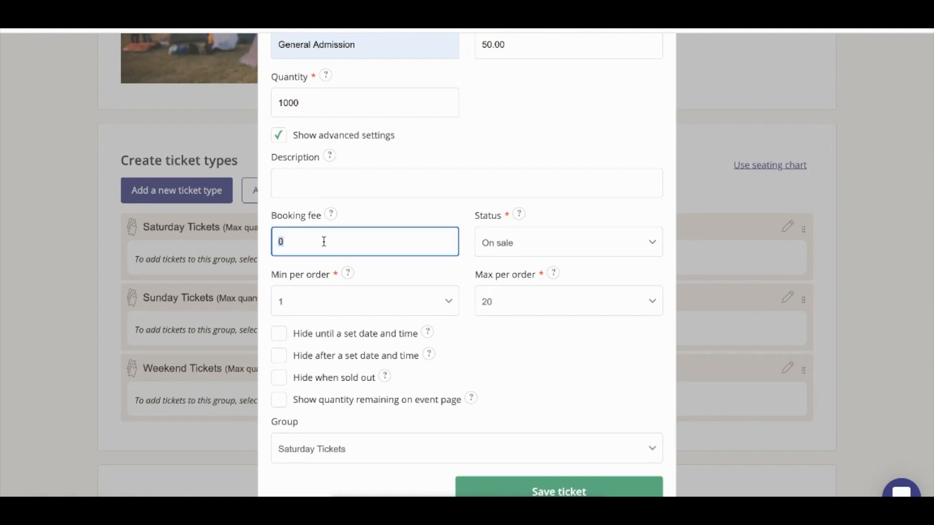
pyautogui.write('2')
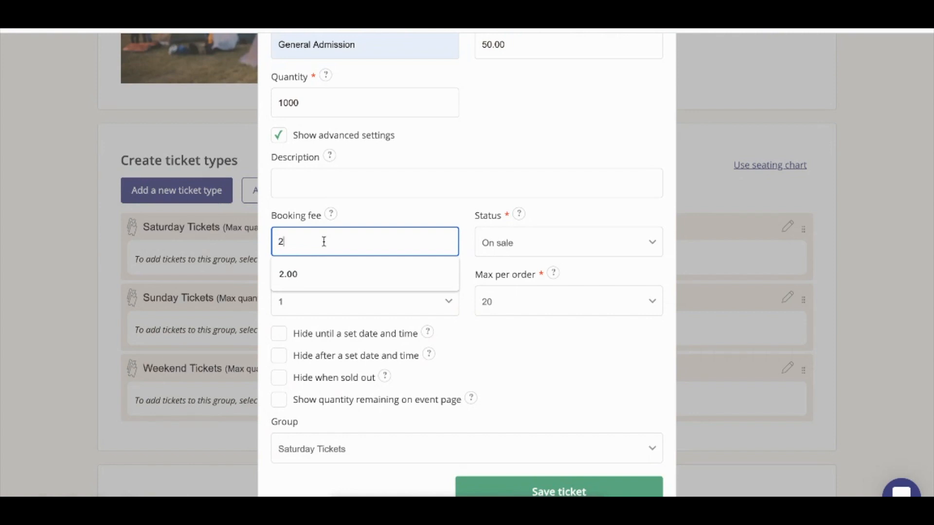
pyautogui.click(374, 212)
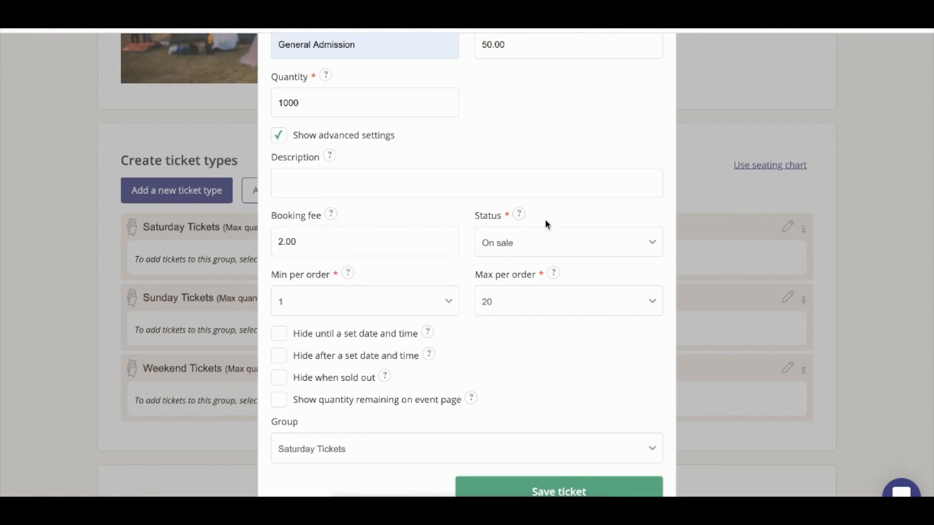
# Review the status options and the maximum-per-order choices of the General Admission ticket, keeping On sale and 20.
pyautogui.click(532, 250)
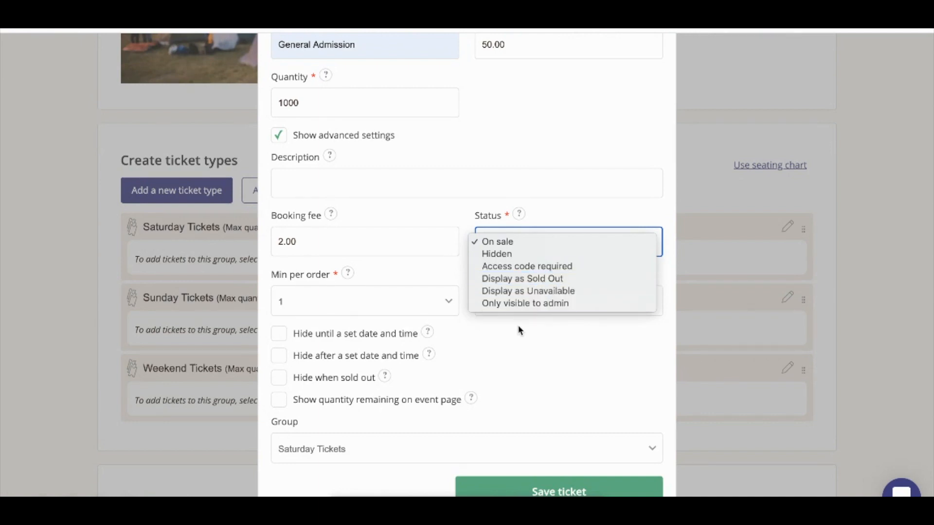
pyautogui.click(519, 345)
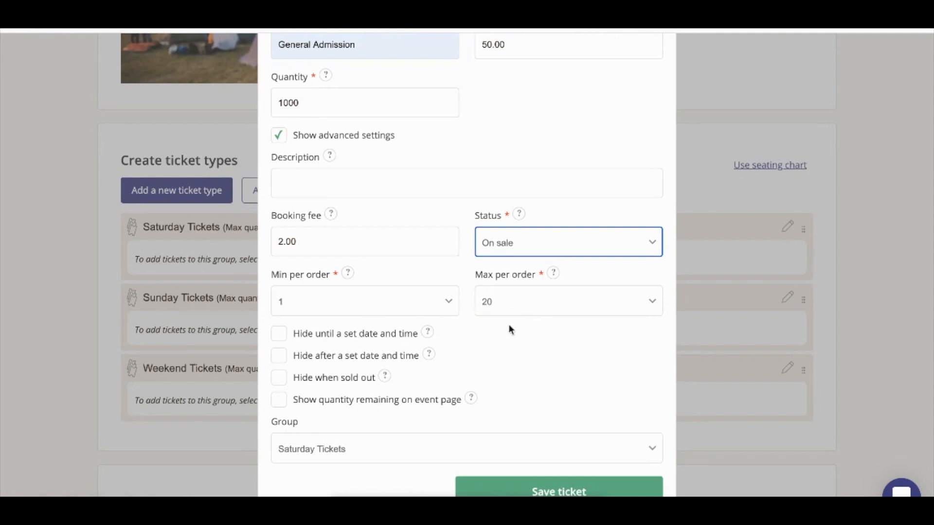
pyautogui.click(612, 308)
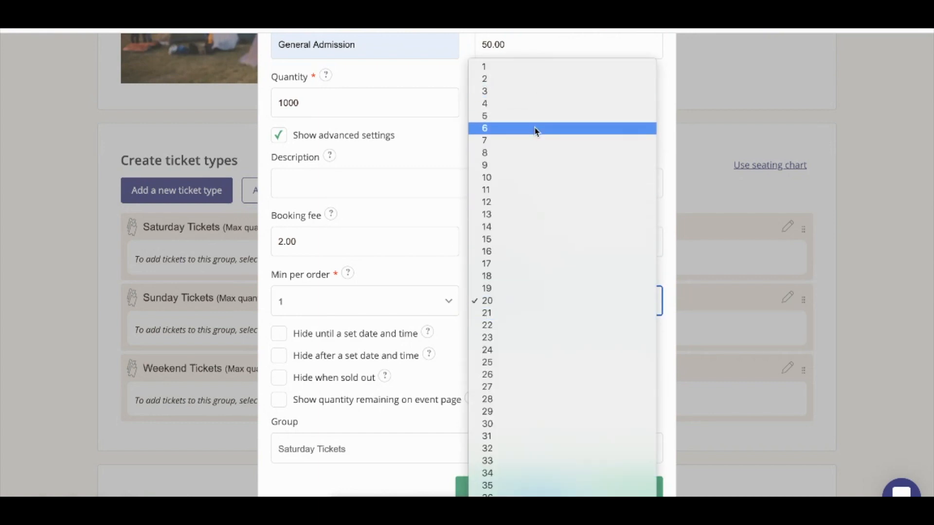
pyautogui.click(457, 272)
# Try a minimum of 2 per order for the General Admission ticket and return it to 1.
pyautogui.click(430, 299)
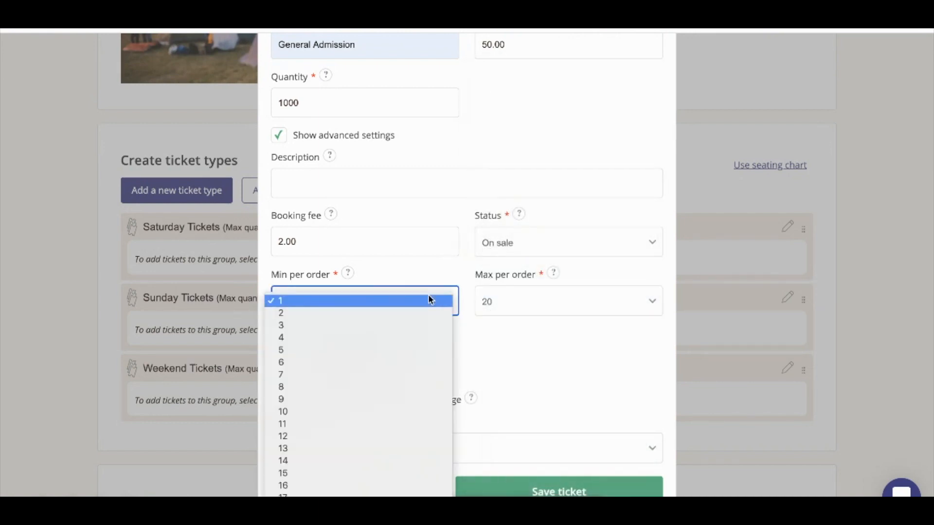
pyautogui.click(414, 315)
pyautogui.click(428, 296)
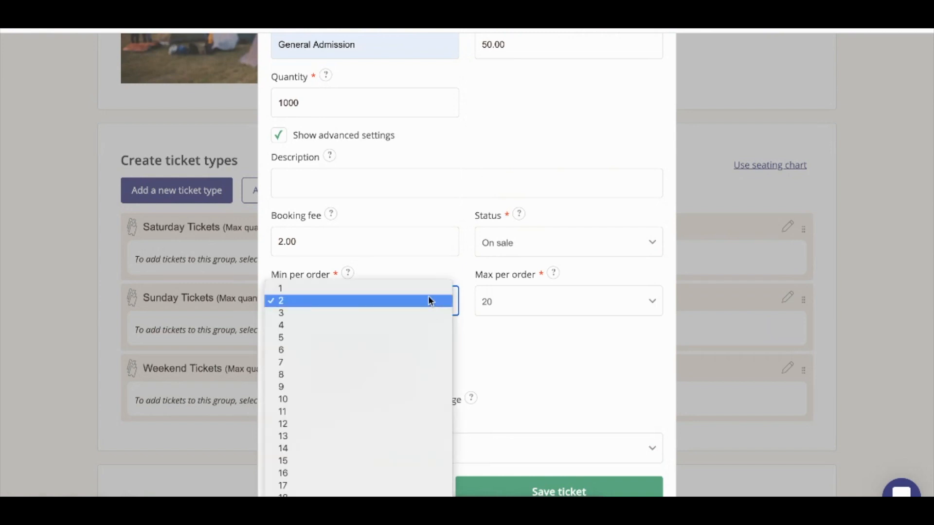
pyautogui.click(427, 291)
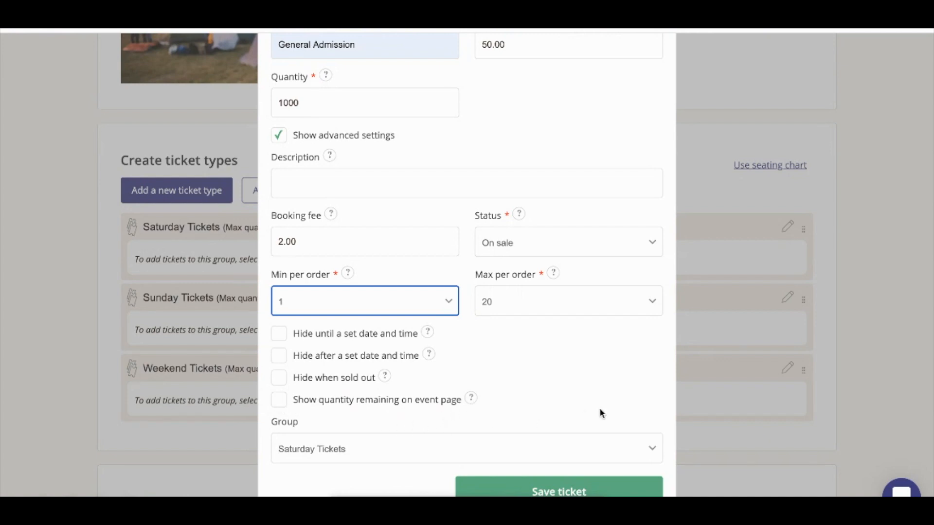
# Save the General Admission ticket and start adding another ticket type.
pyautogui.click(616, 493)
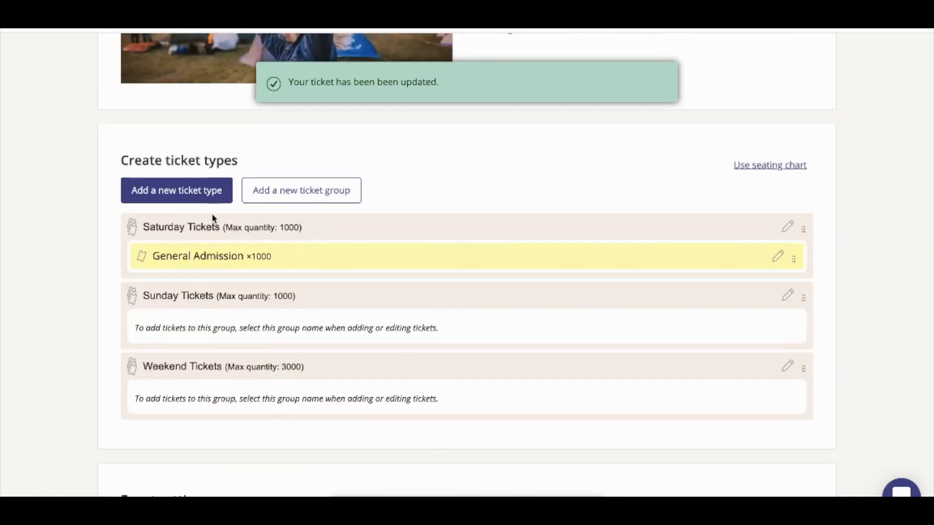
pyautogui.click(185, 193)
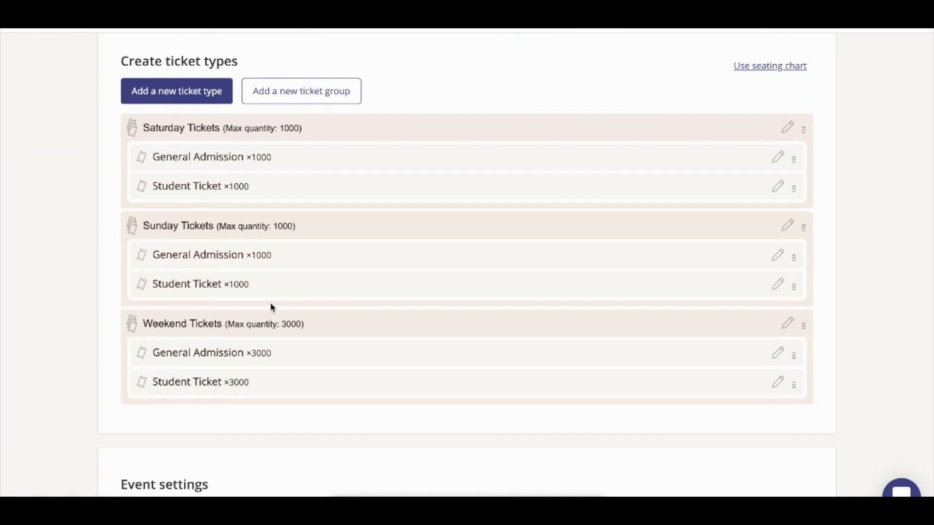
# Examine the event settings below the ticket types, including timezone, transaction fee and the available currencies, keeping Great British Pound.
pyautogui.scroll(-2, 270, 307)
pyautogui.scroll(-1, 271, 308)
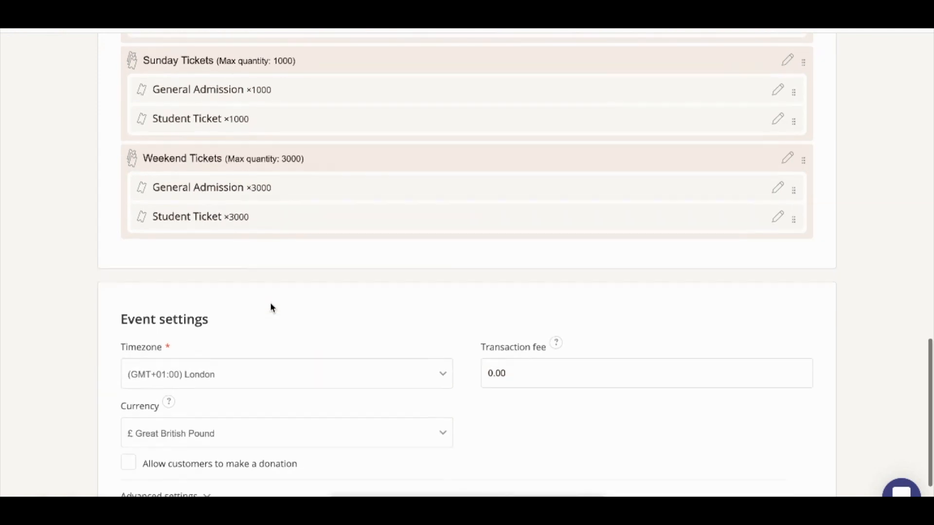
pyautogui.scroll(-1, 271, 308)
pyautogui.scroll(-2, 271, 307)
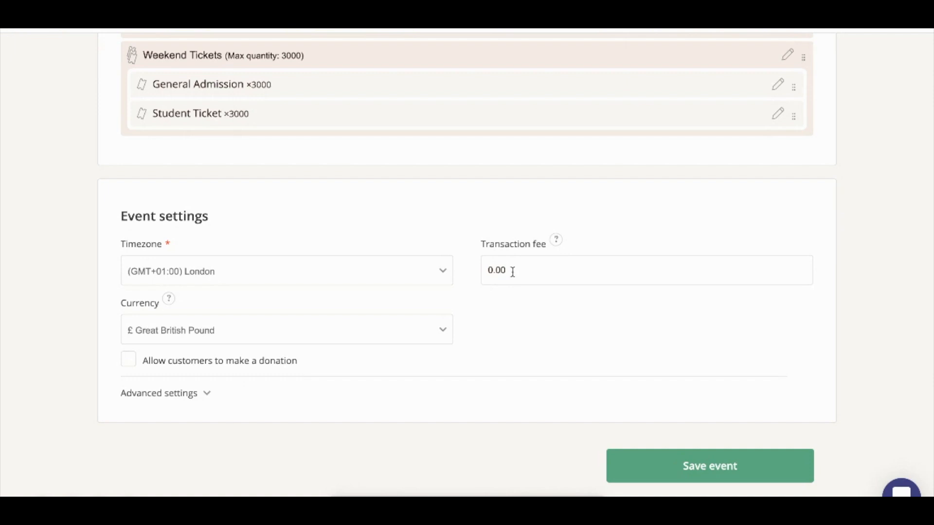
pyautogui.scroll(2, 511, 271)
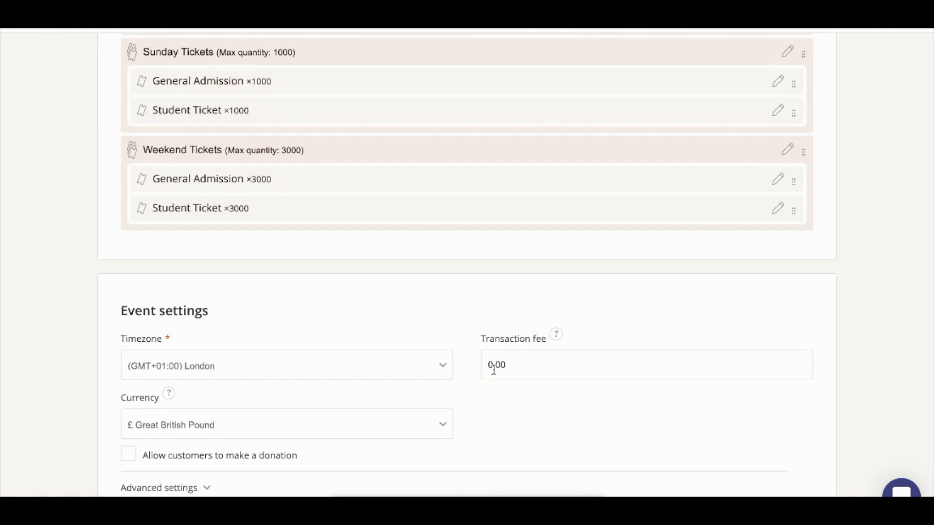
pyautogui.scroll(-3, 287, 387)
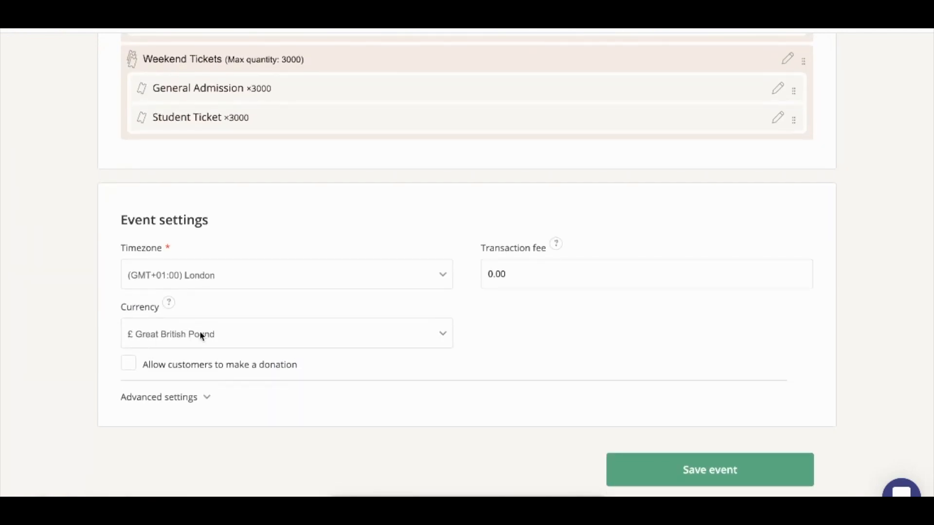
pyautogui.click(185, 335)
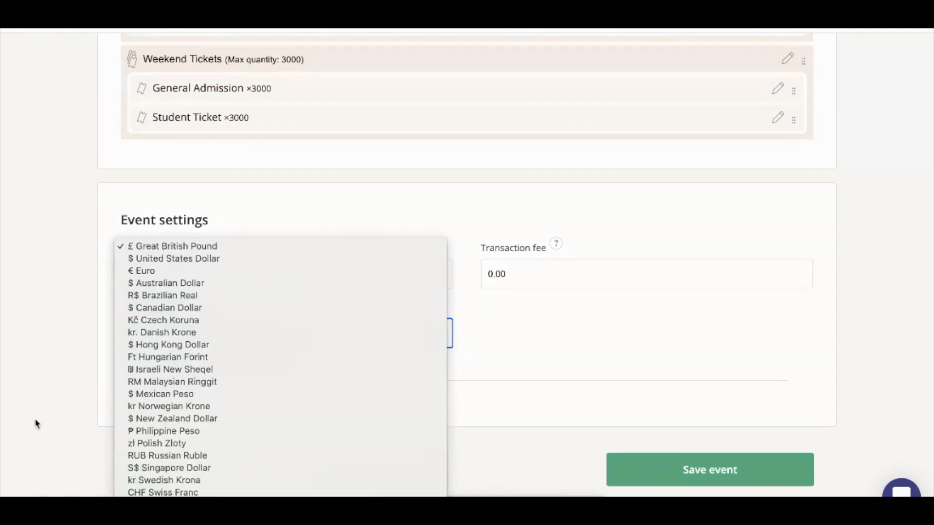
pyautogui.click(66, 410)
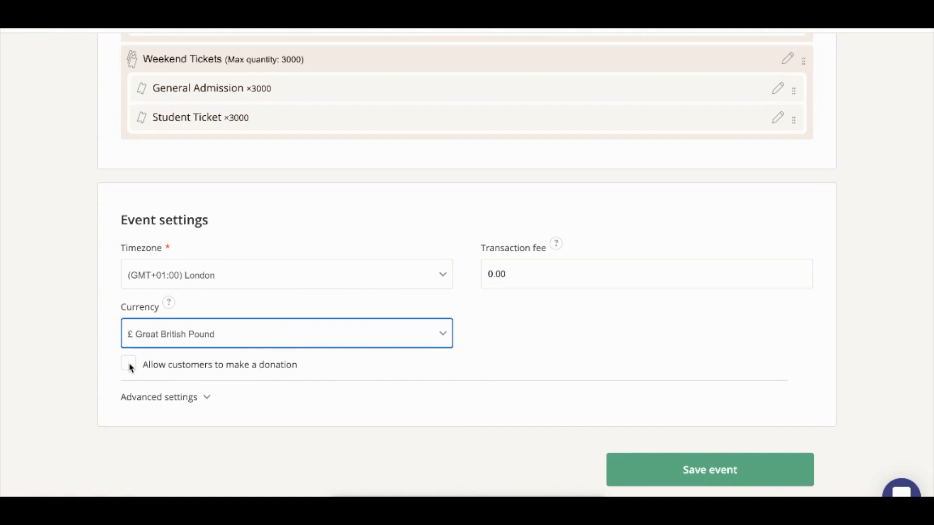
# Try allowing customers to make a donation and turn the option off again.
pyautogui.scroll(-1, 130, 373)
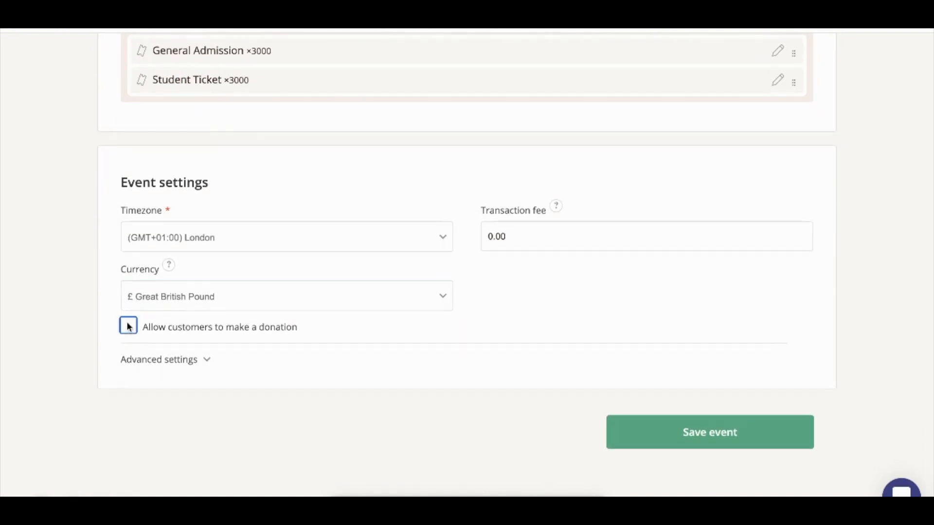
pyautogui.click(128, 326)
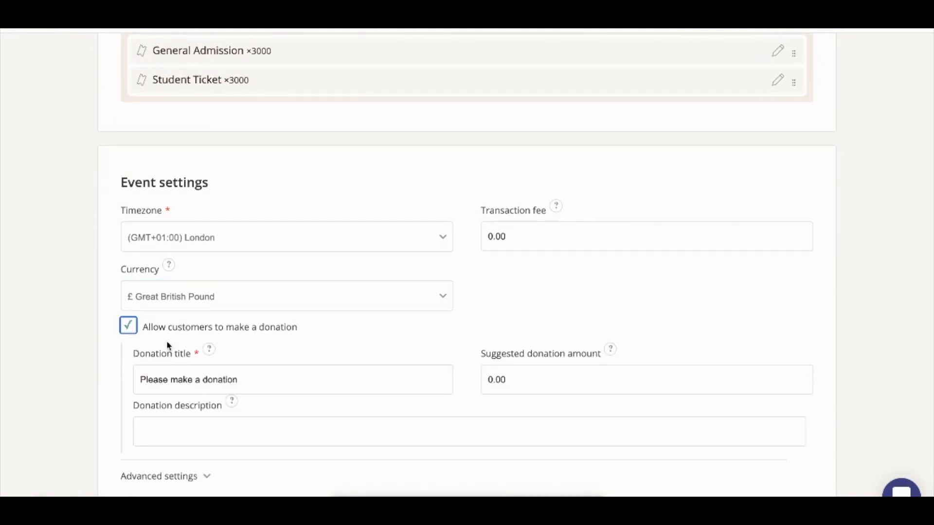
pyautogui.click(133, 328)
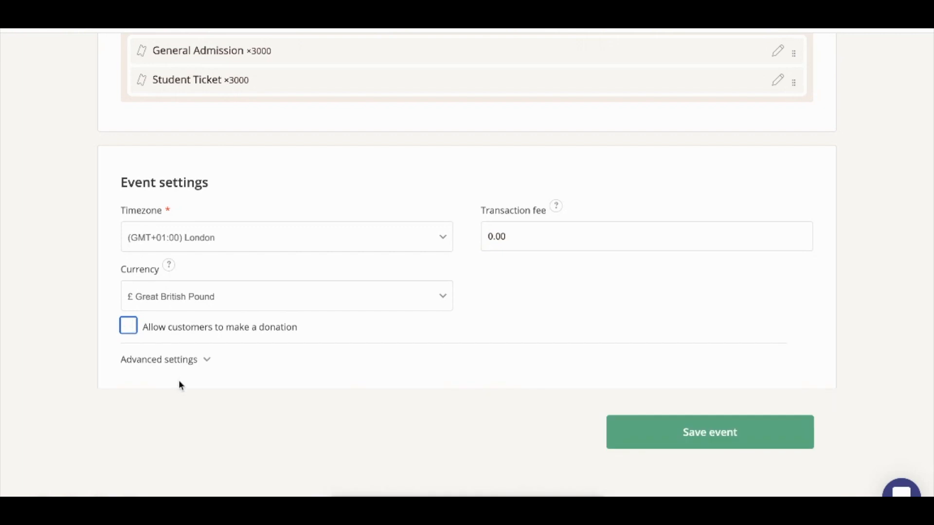
# Expand the event's advanced settings and examine the button text, ticket availability choices and additional event page options.
pyautogui.click(184, 360)
pyautogui.scroll(-1, 267, 454)
pyautogui.scroll(-4, 266, 453)
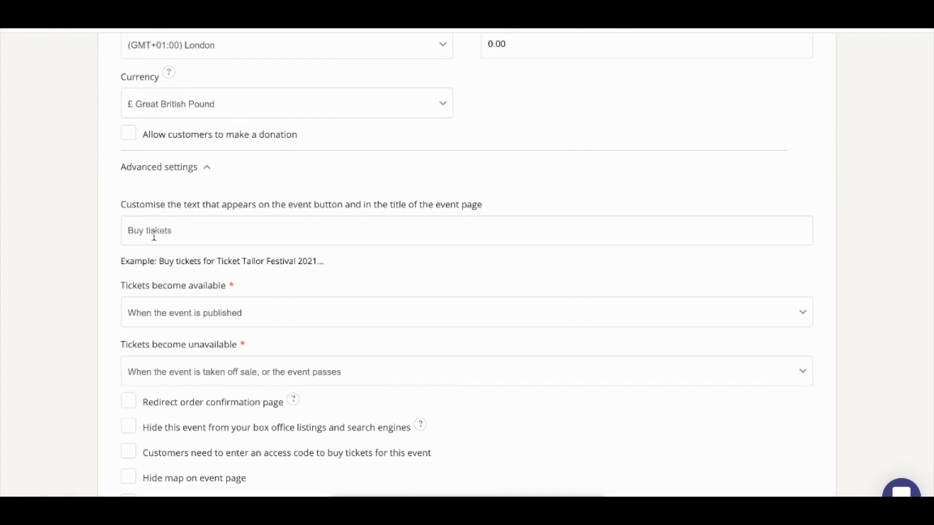
pyautogui.scroll(-1, 154, 237)
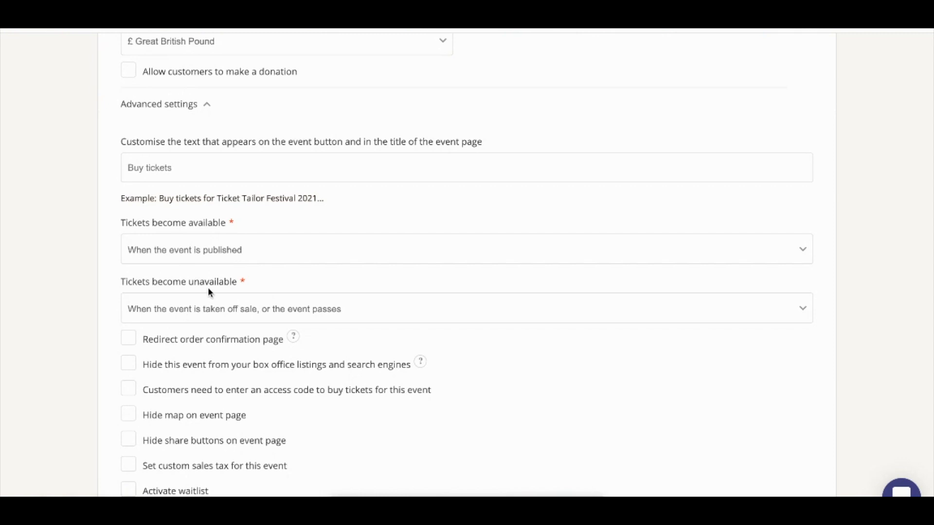
pyautogui.click(242, 249)
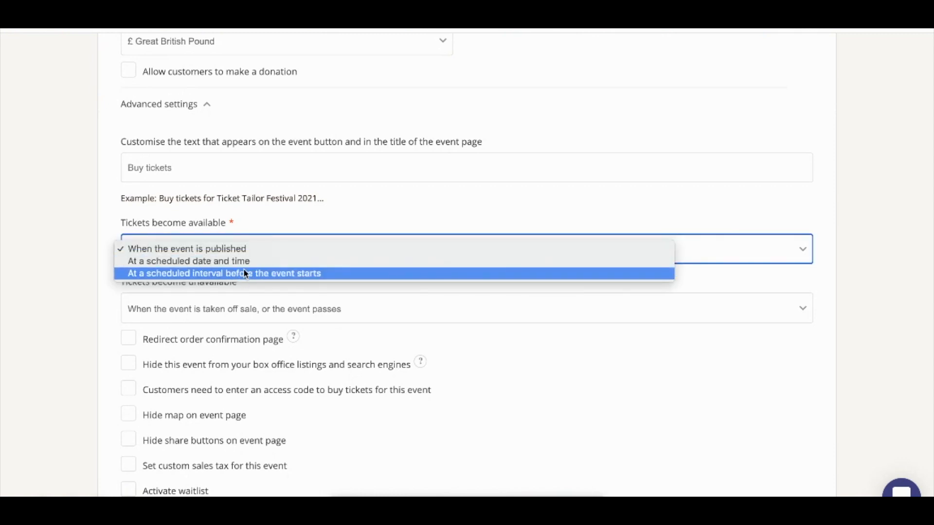
pyautogui.click(75, 361)
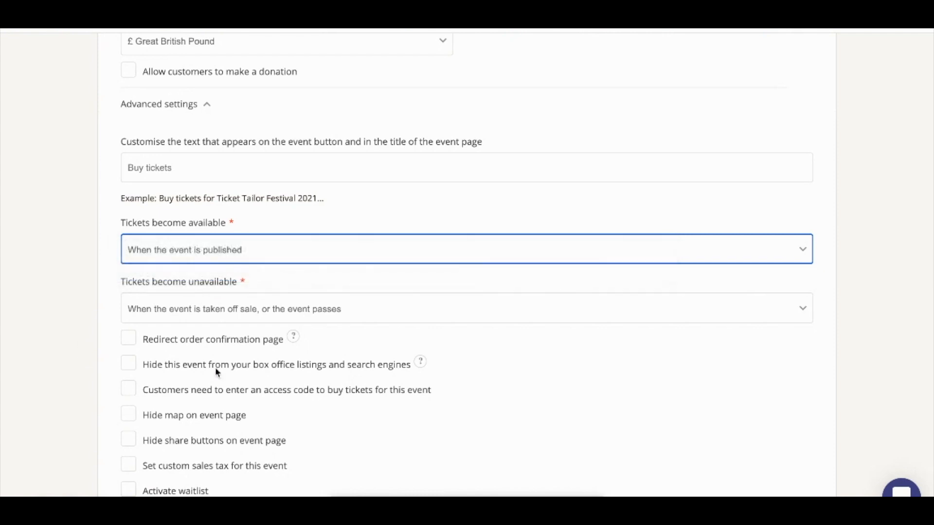
pyautogui.scroll(-1, 279, 390)
pyautogui.scroll(-2, 278, 389)
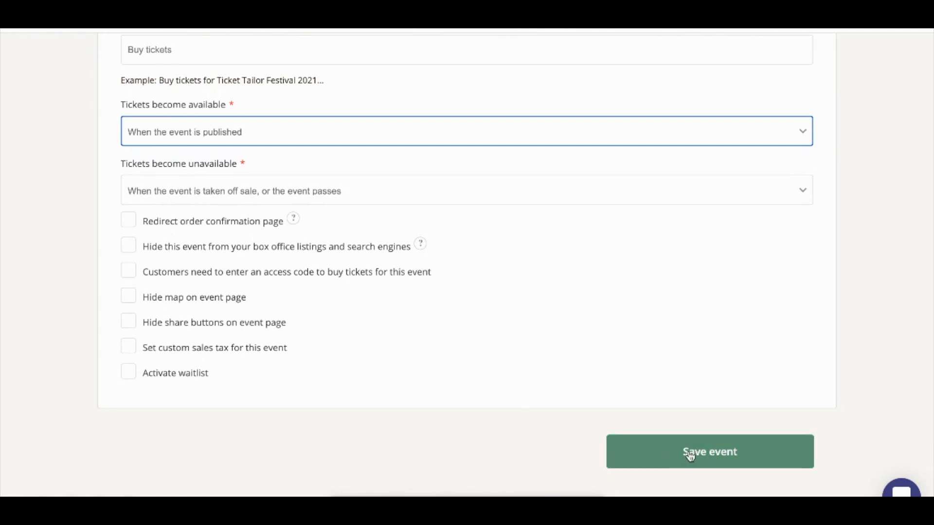
# Look over the event settings once more and save the event.
pyautogui.scroll(2, 554, 346)
pyautogui.scroll(6, 556, 346)
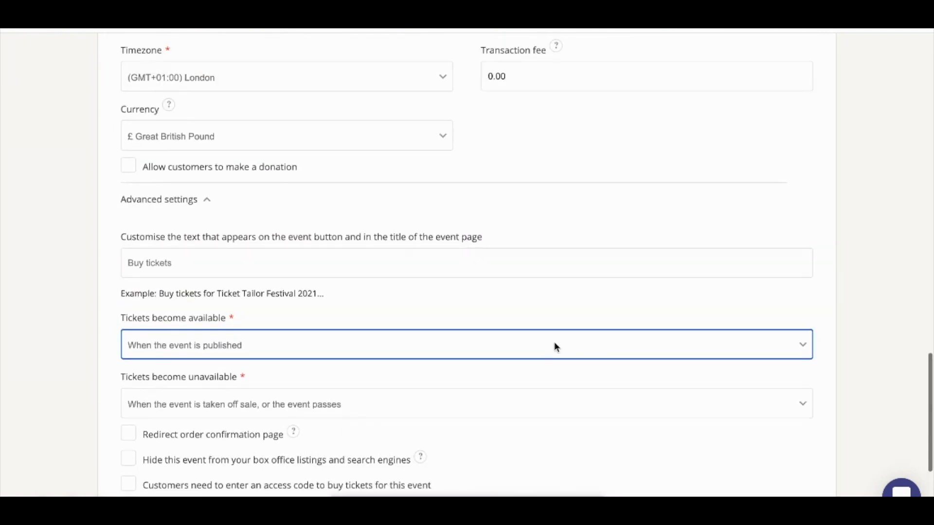
pyautogui.scroll(-9, 556, 347)
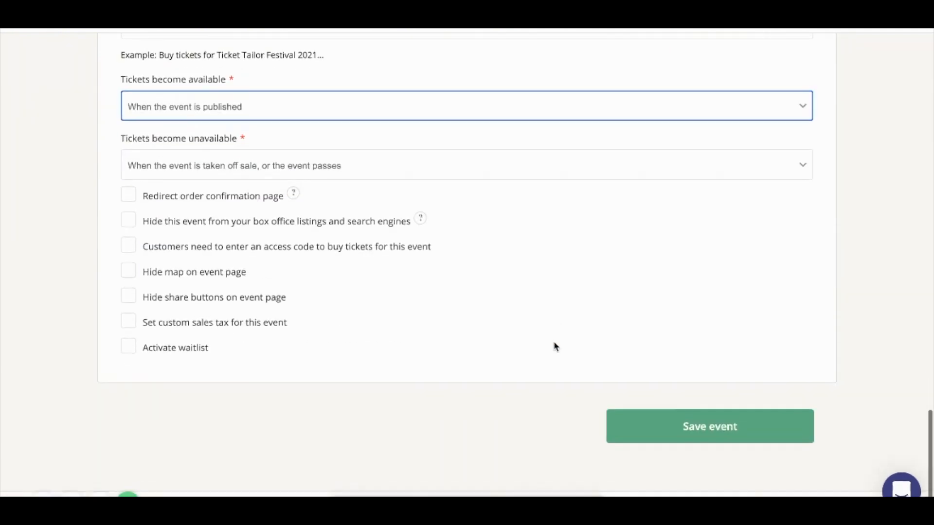
pyautogui.click(709, 439)
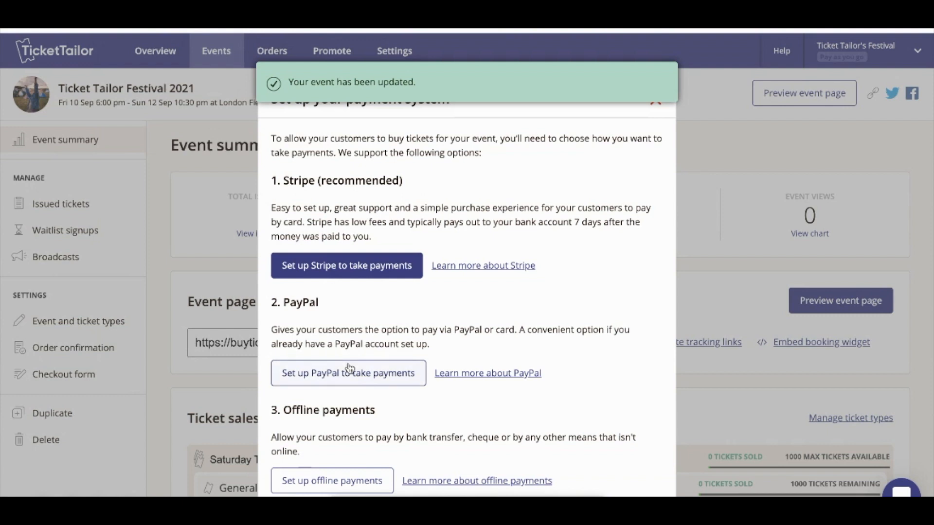
# Review the Stripe, PayPal and offline payment options and choose to set up Stripe to take payments.
pyautogui.scroll(-1, 351, 369)
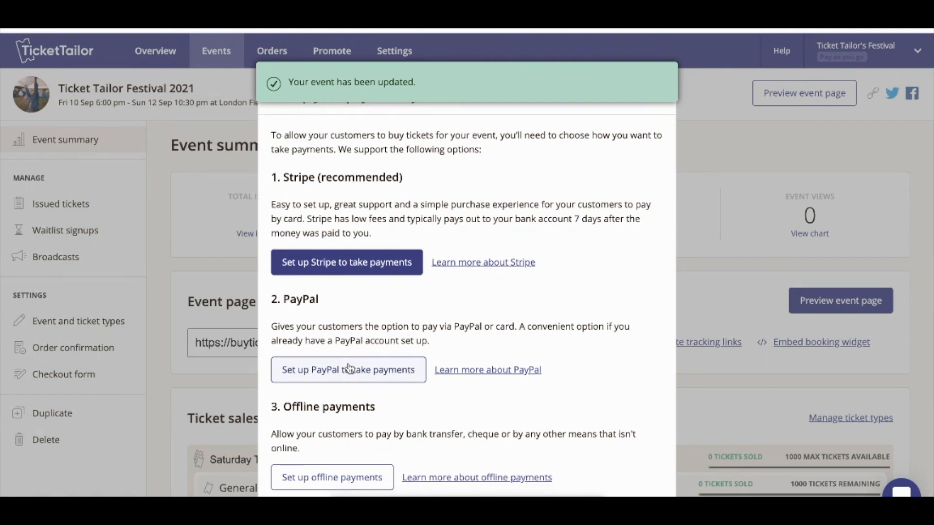
pyautogui.scroll(-1, 349, 368)
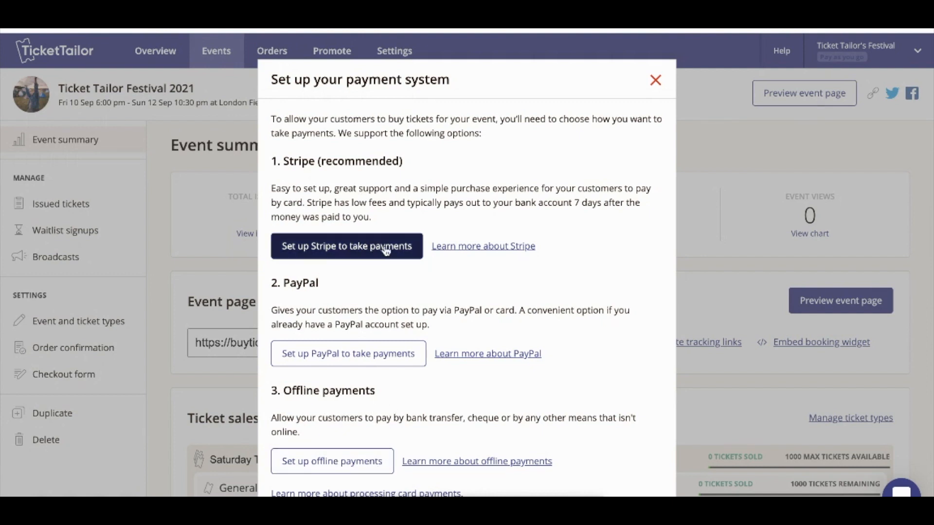
pyautogui.click(367, 253)
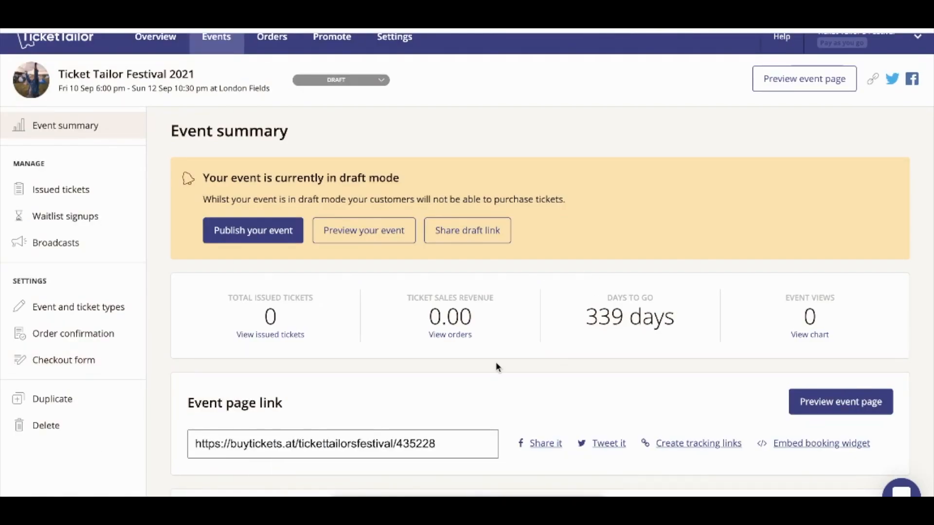
# Preview the draft event page from the event summary and examine its image, dates, description, location map and ticket purchase option.
pyautogui.scroll(-2, 496, 363)
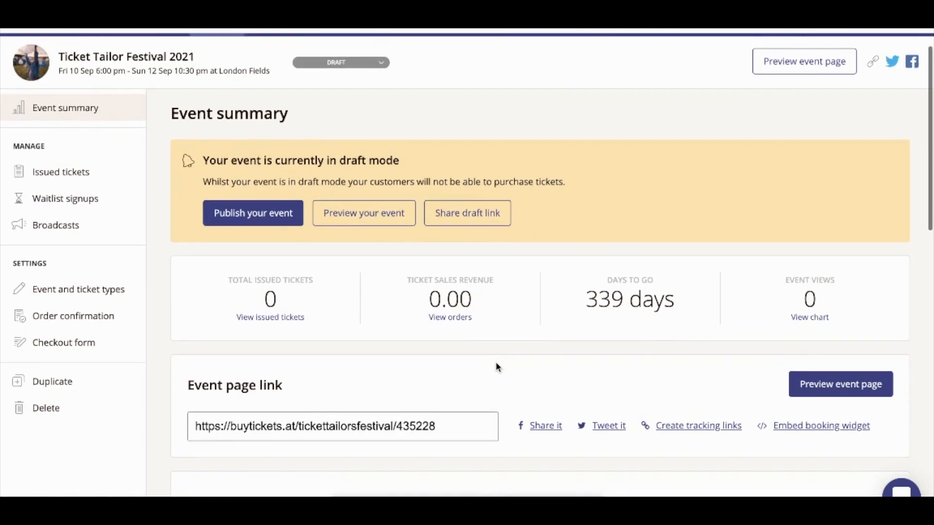
pyautogui.scroll(-4, 496, 369)
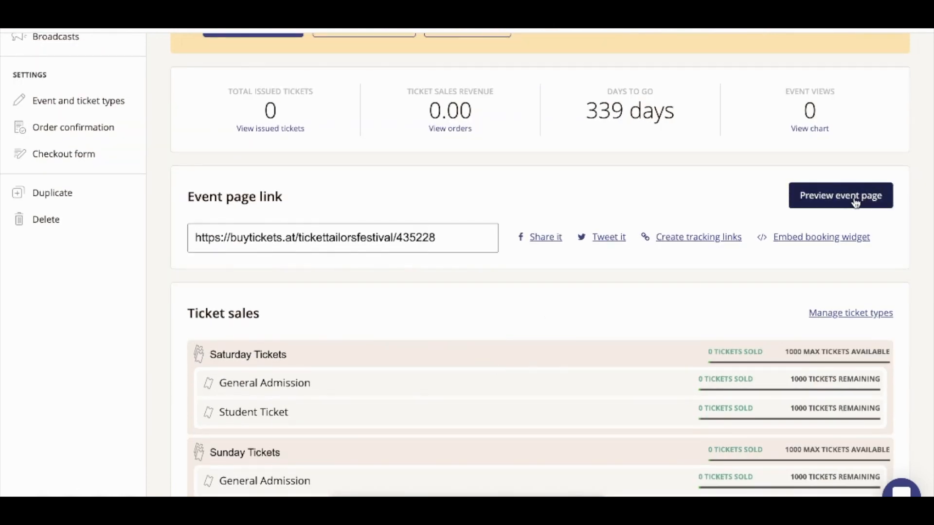
pyautogui.click(856, 202)
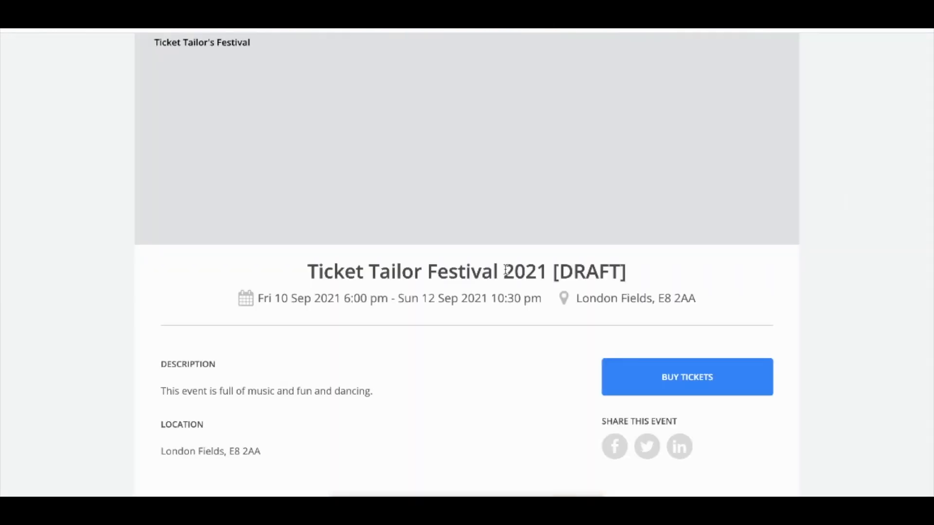
pyautogui.scroll(-1, 523, 268)
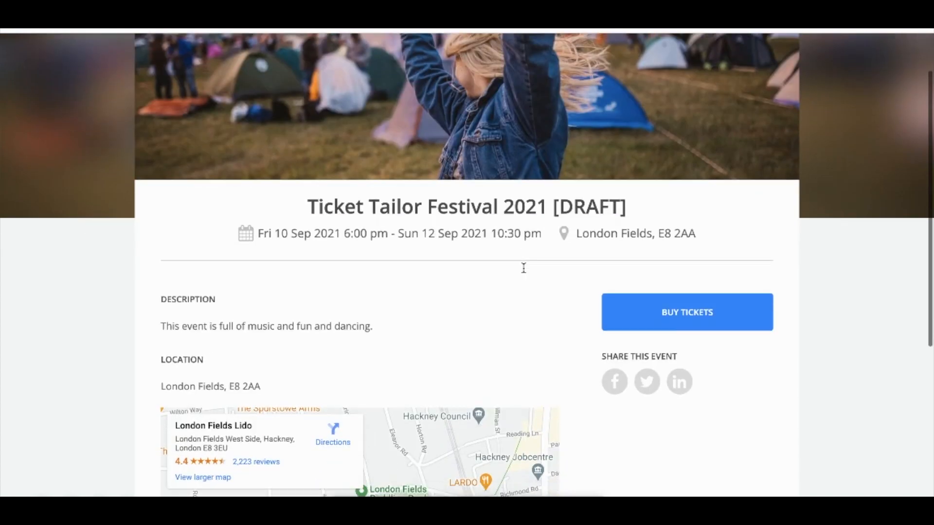
pyautogui.scroll(1, 378, 283)
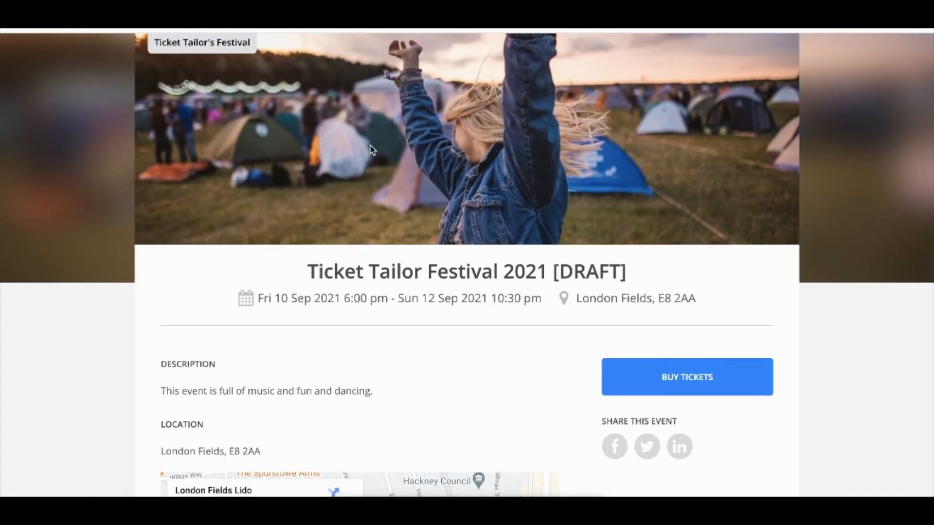
pyautogui.scroll(-1, 480, 199)
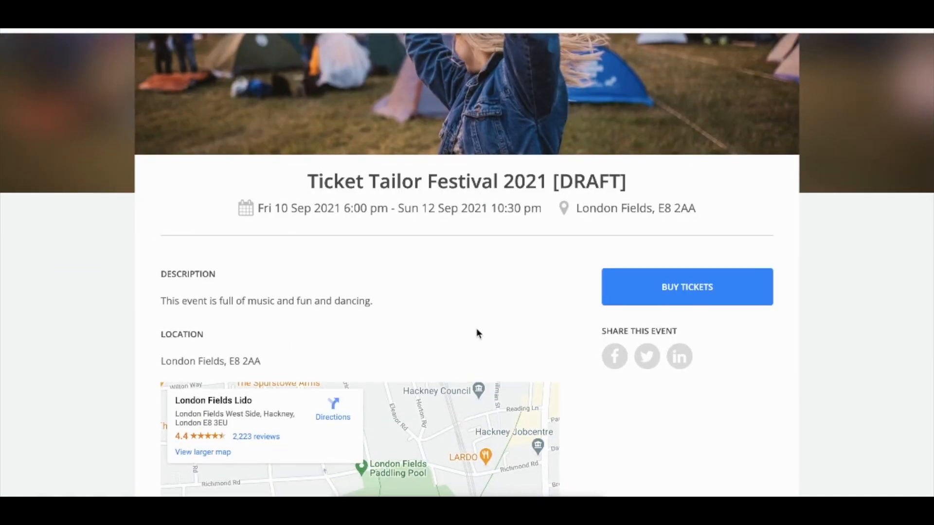
pyautogui.scroll(-1, 476, 327)
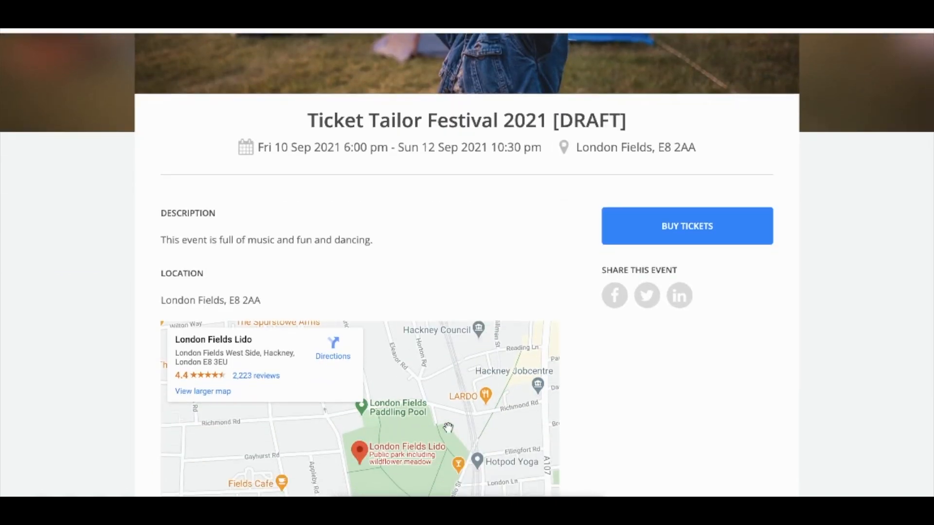
# Open the ticket purchase window from the event page and examine the Saturday, Sunday and Weekend ticket groups, prices and quantity choices.
pyautogui.scroll(1, 612, 415)
pyautogui.scroll(1, 731, 347)
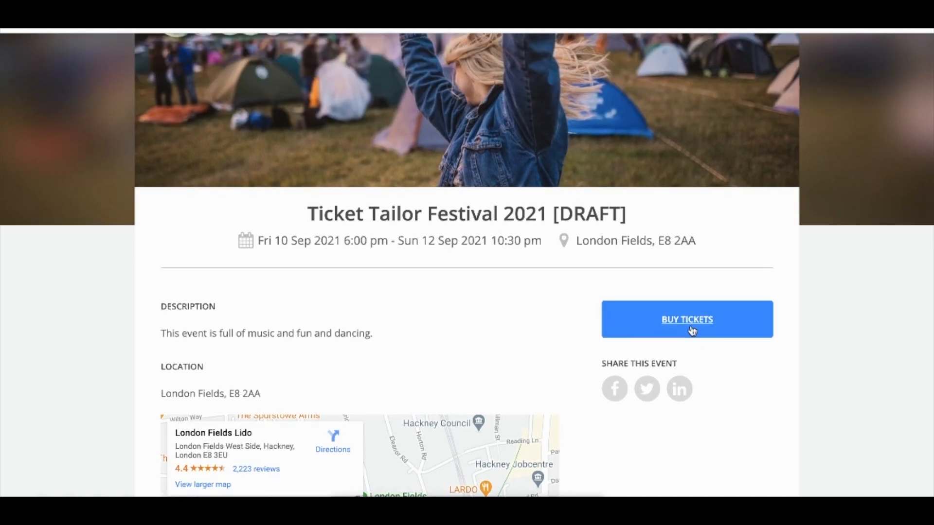
pyautogui.click(692, 331)
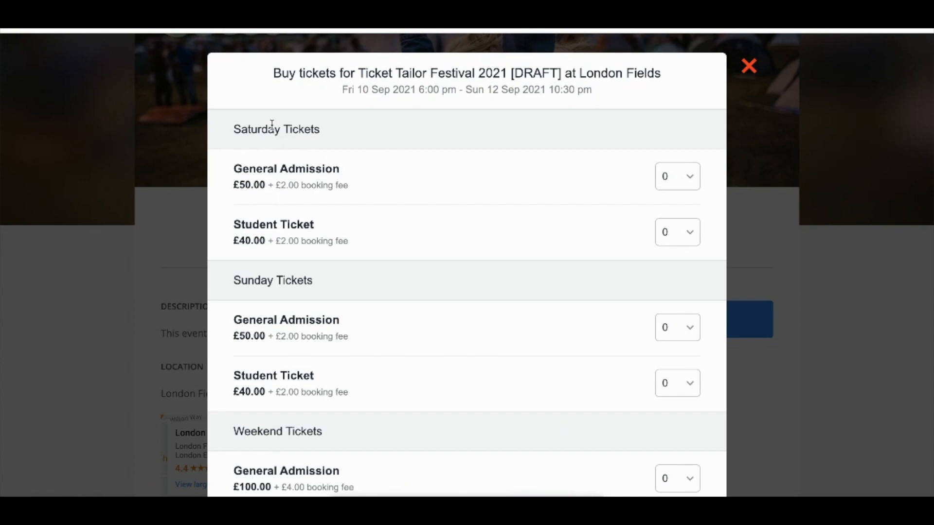
pyautogui.scroll(-1, 308, 231)
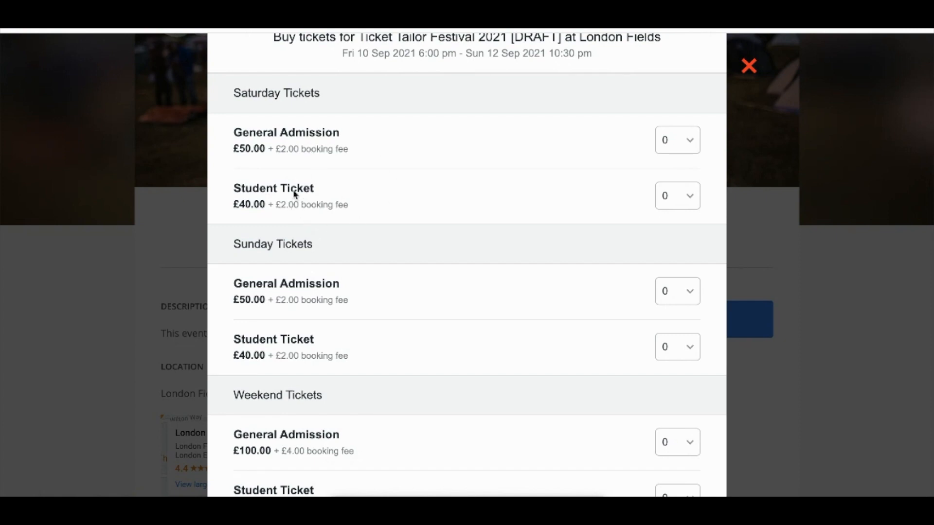
pyautogui.scroll(-2, 336, 263)
pyautogui.scroll(2, 335, 263)
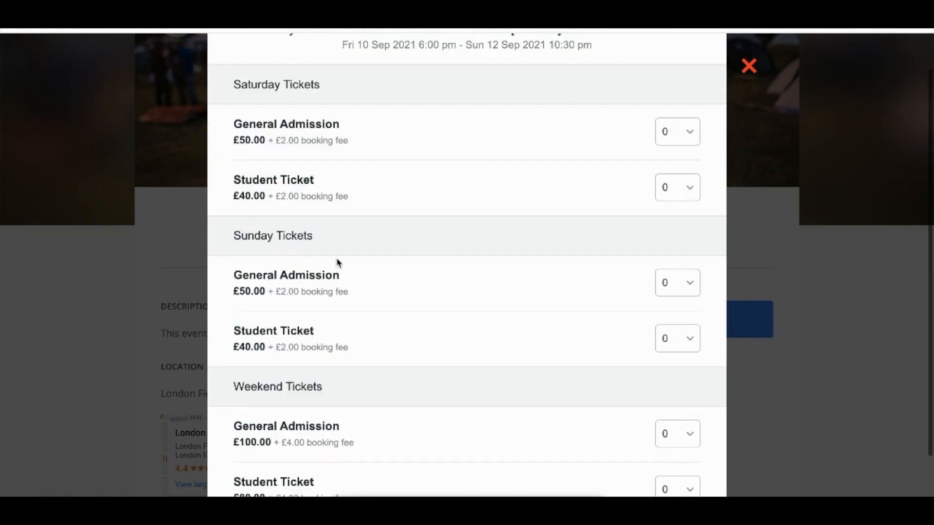
pyautogui.click(682, 134)
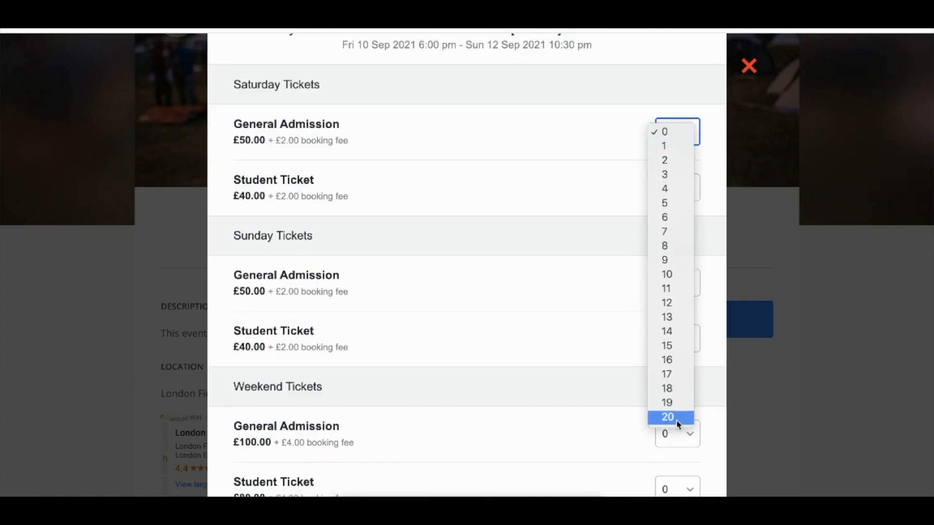
pyautogui.click(577, 157)
pyautogui.scroll(2, 594, 146)
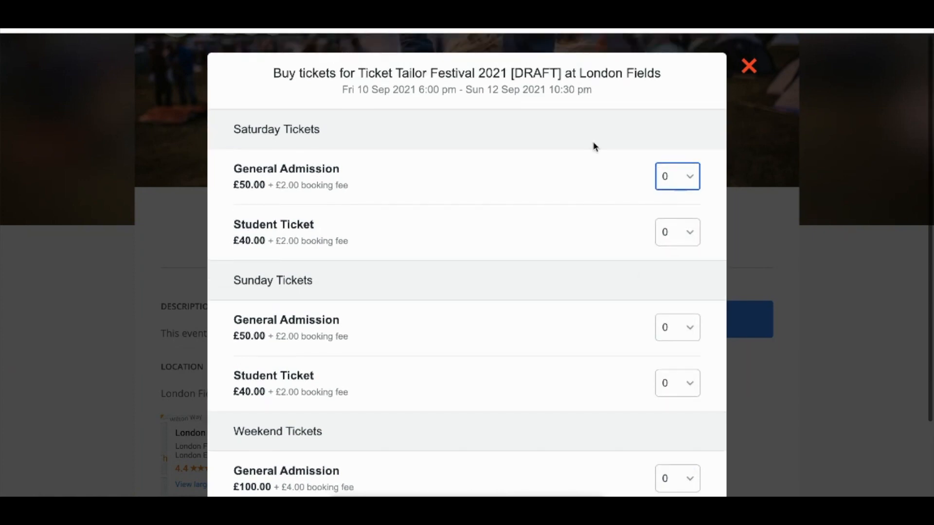
pyautogui.scroll(-3, 595, 326)
pyautogui.scroll(2, 594, 326)
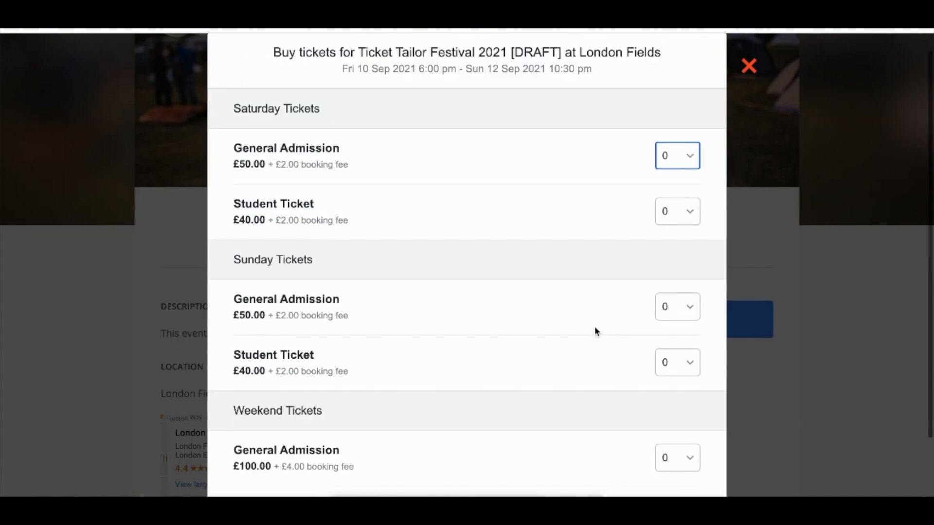
# Choose 1 Saturday General Admission ticket, continue to the checkout to examine the order form, and close the purchase window.
pyautogui.click(694, 155)
pyautogui.click(678, 170)
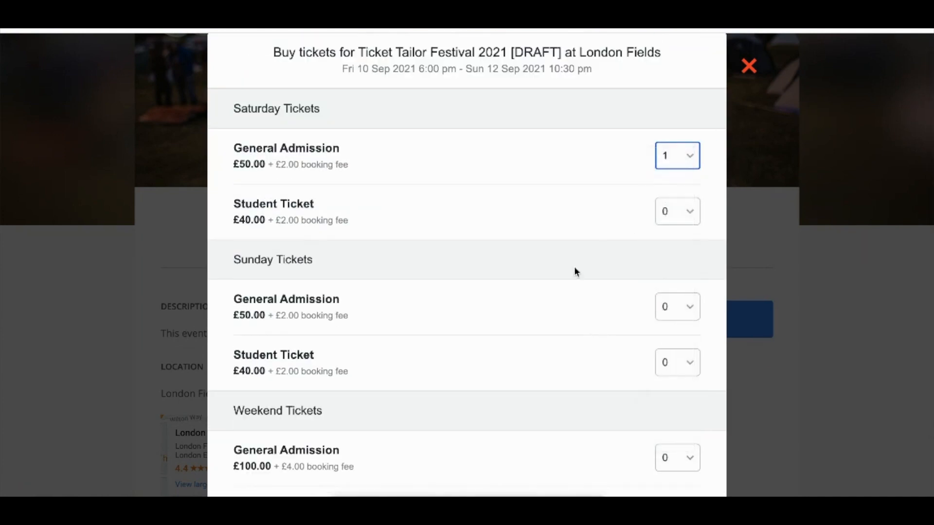
pyautogui.scroll(-3, 579, 277)
pyautogui.click(652, 449)
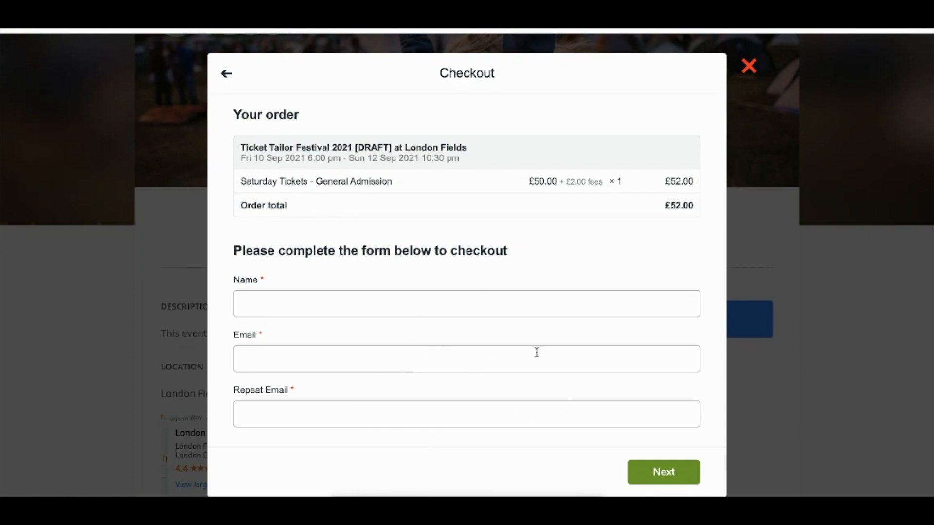
pyautogui.click(749, 66)
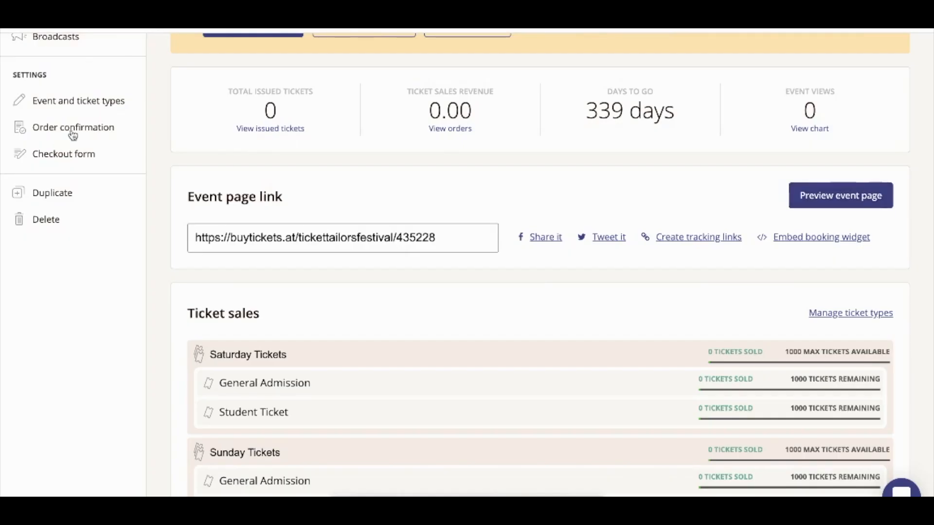
# Open the event's checkout form settings, examine the global form preview, and open the global checkout form for editing.
pyautogui.scroll(3, 104, 214)
pyautogui.scroll(3, 75, 230)
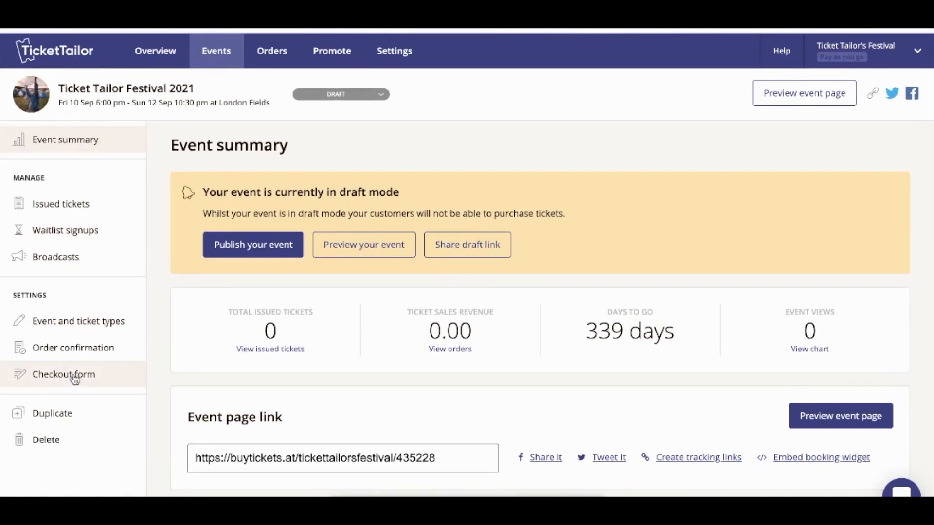
pyautogui.click(74, 376)
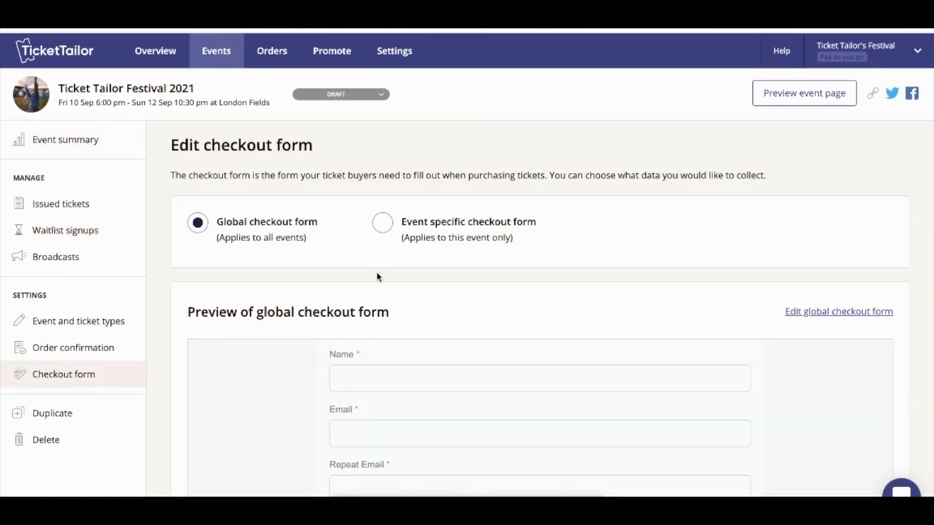
pyautogui.scroll(-1, 471, 306)
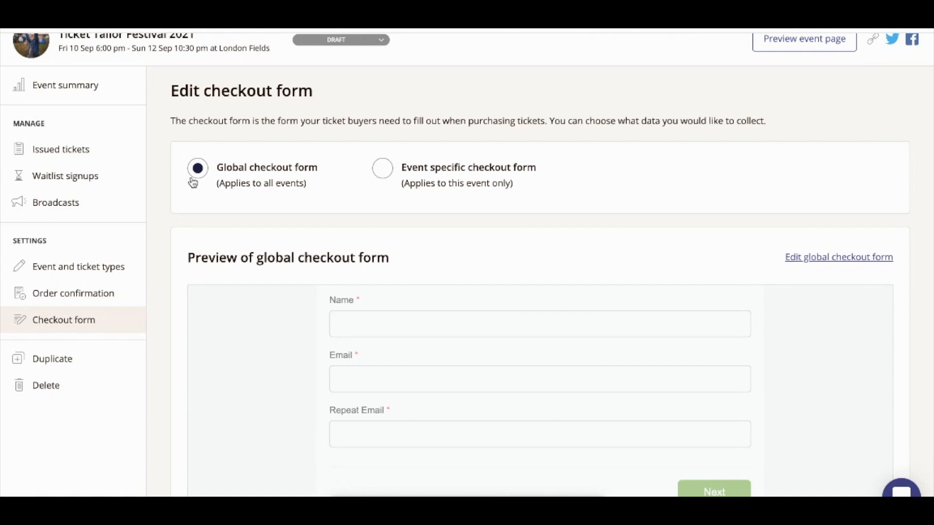
pyautogui.scroll(-1, 192, 182)
pyautogui.scroll(-1, 193, 182)
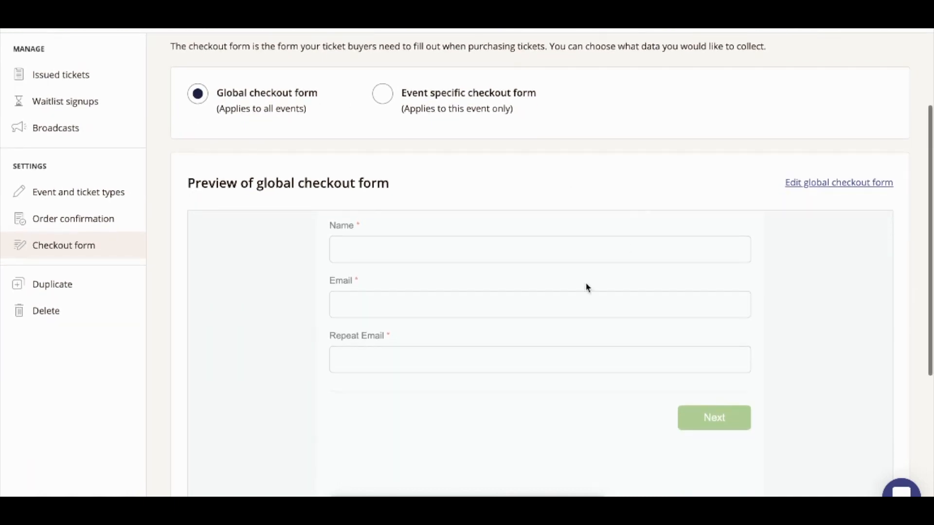
pyautogui.click(827, 184)
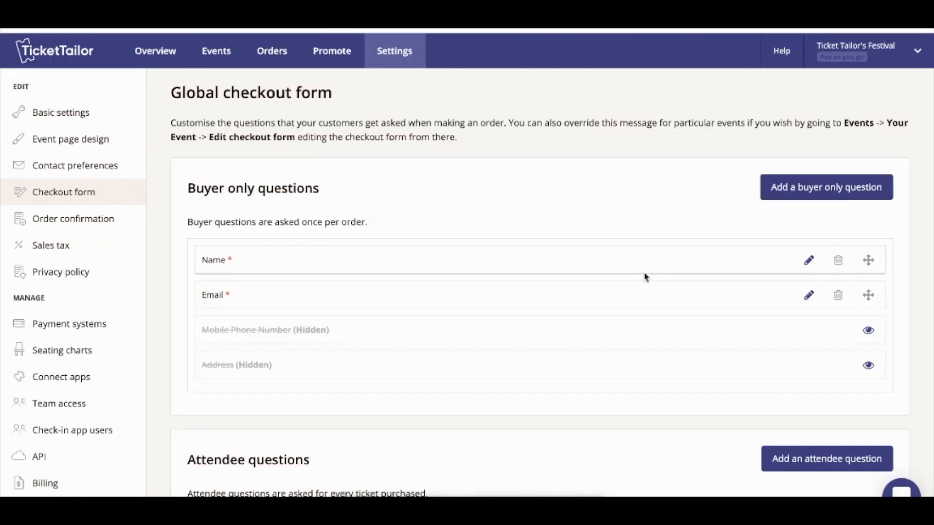
# Start a new buyer only question to examine the available response types, and close it without saving.
pyautogui.scroll(-2, 644, 276)
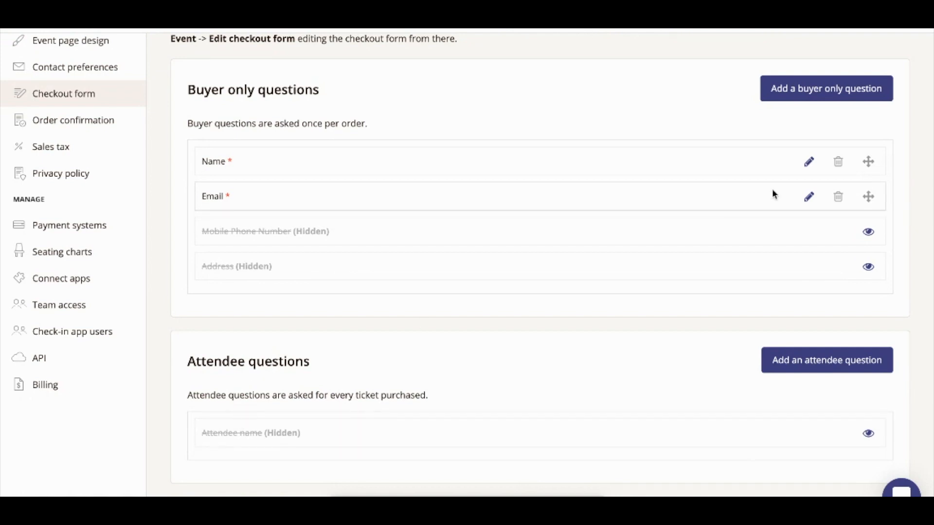
pyautogui.click(843, 96)
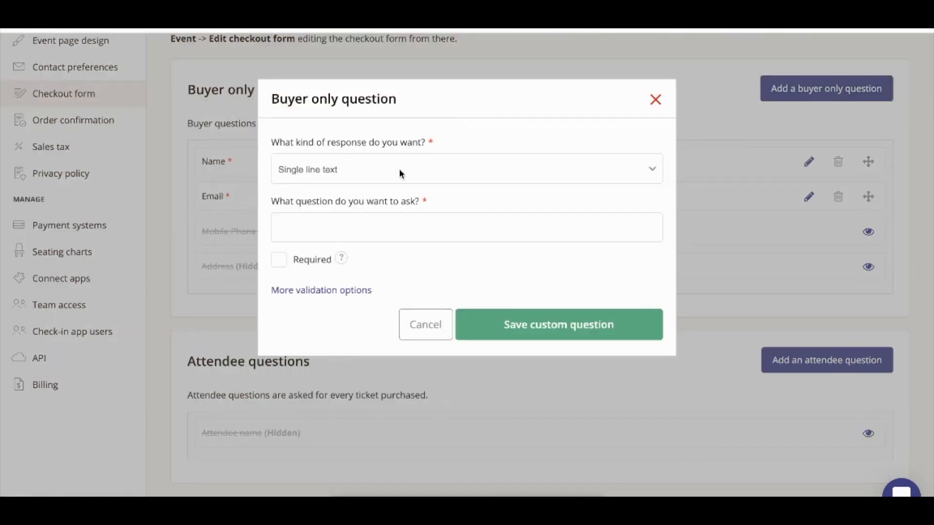
pyautogui.click(382, 169)
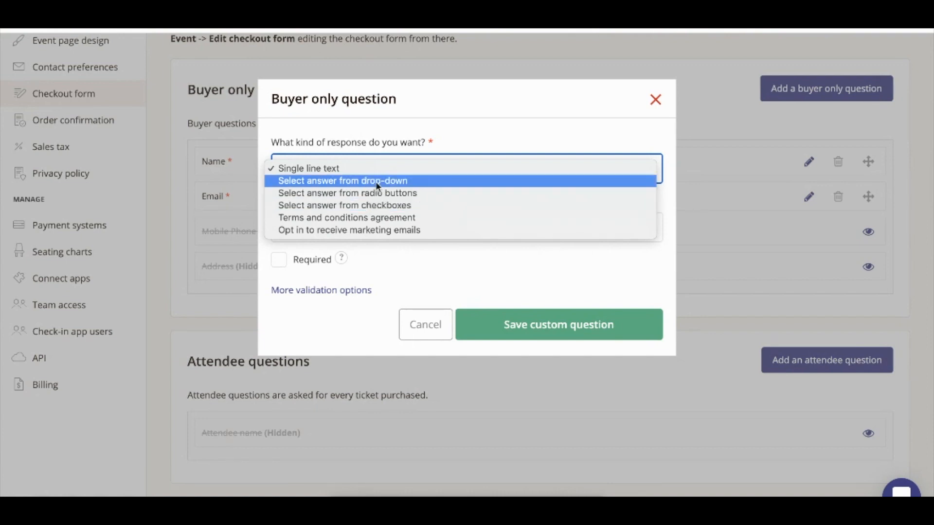
pyautogui.click(452, 145)
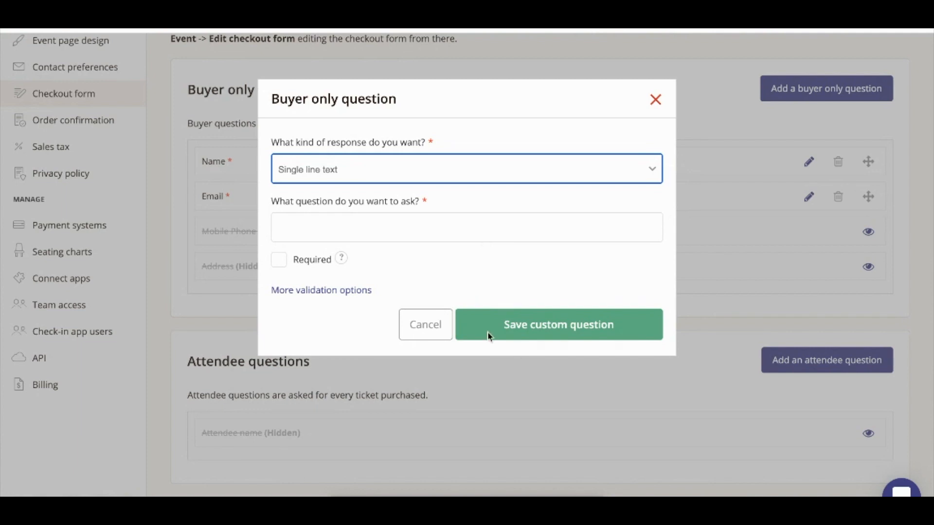
pyautogui.click(656, 101)
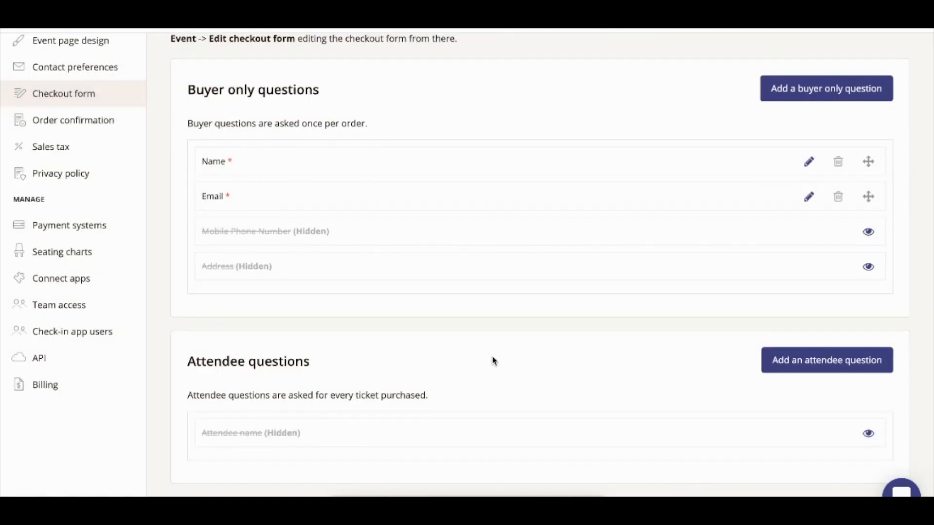
# Open the global order confirmation and examine the in-person message's placeholders, ticket vouchers, order summary, event details and attachment options.
pyautogui.click(88, 130)
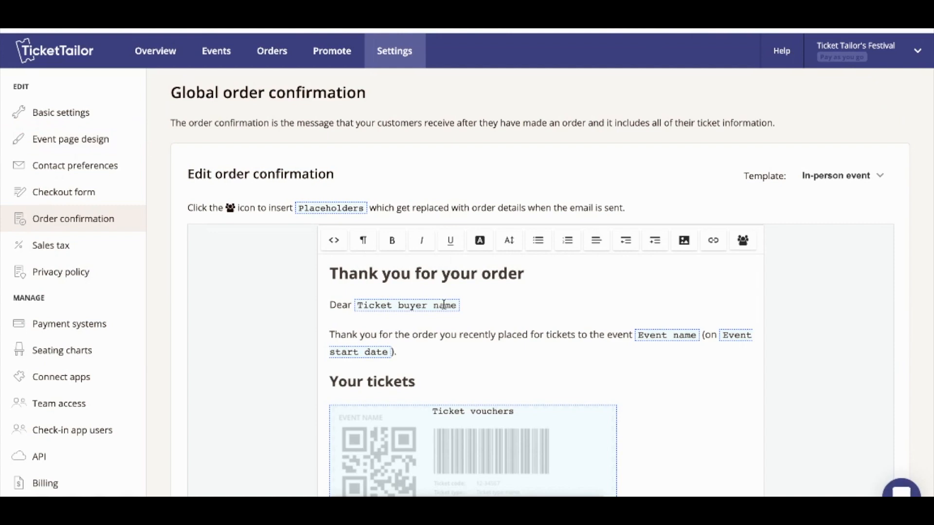
pyautogui.scroll(-7, 583, 346)
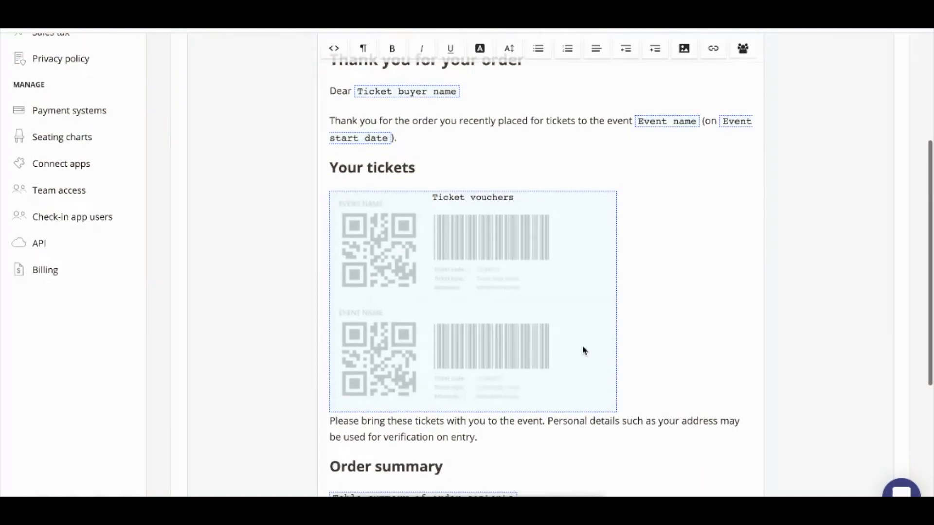
pyautogui.scroll(5, 583, 346)
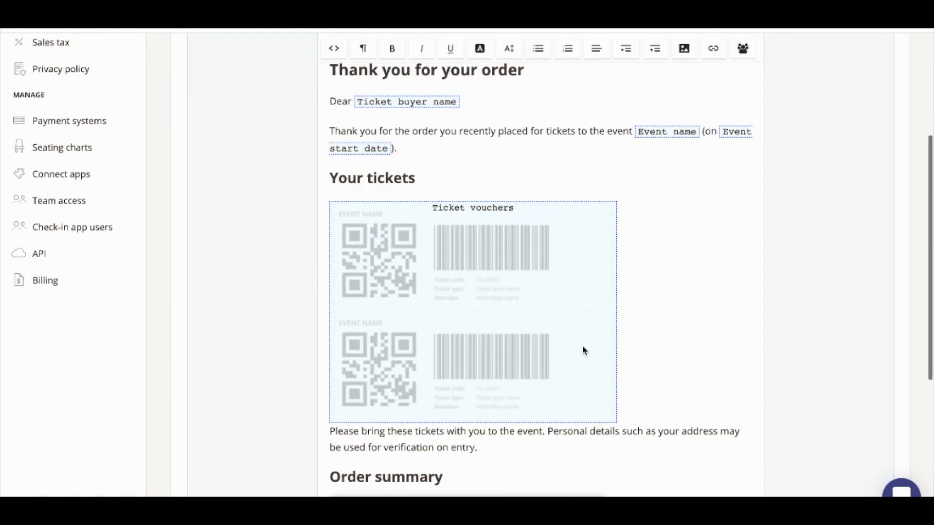
pyautogui.scroll(1, 584, 350)
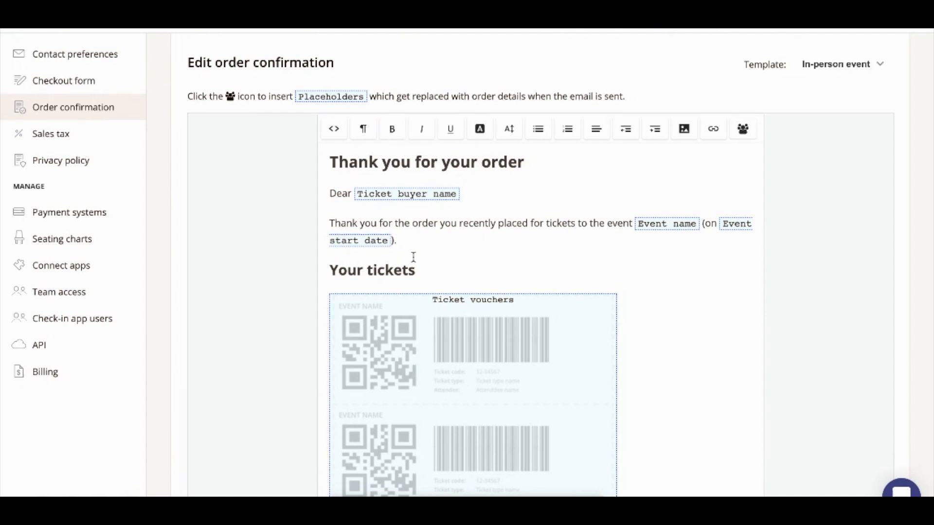
pyautogui.scroll(-2, 503, 289)
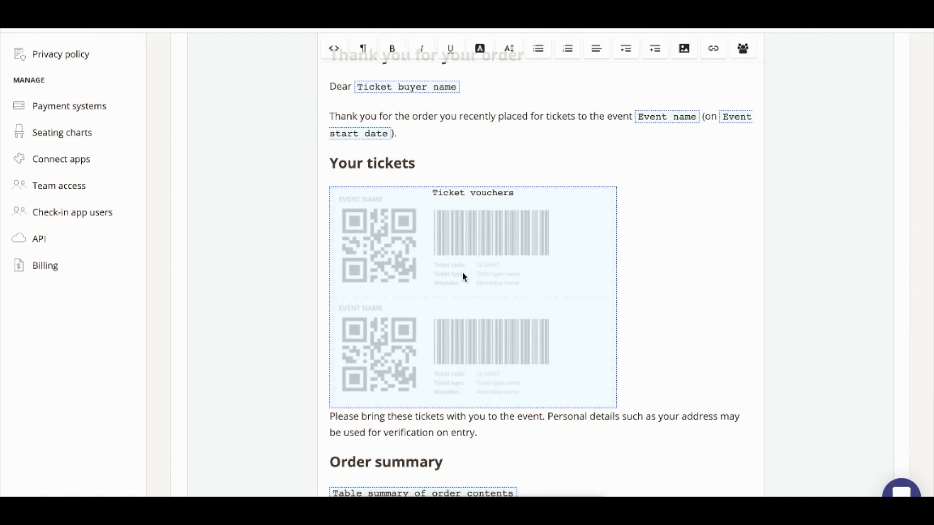
pyautogui.click(638, 339)
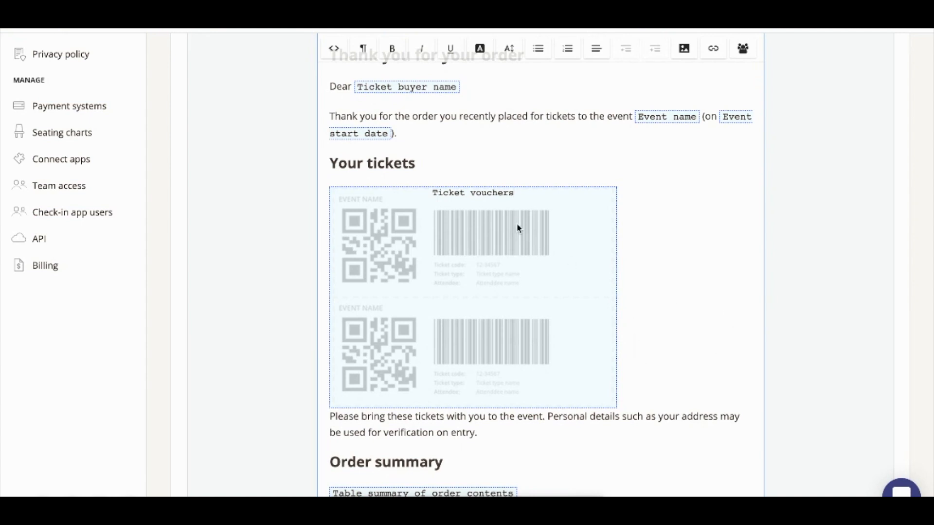
pyautogui.scroll(1, 516, 224)
pyautogui.scroll(2, 516, 219)
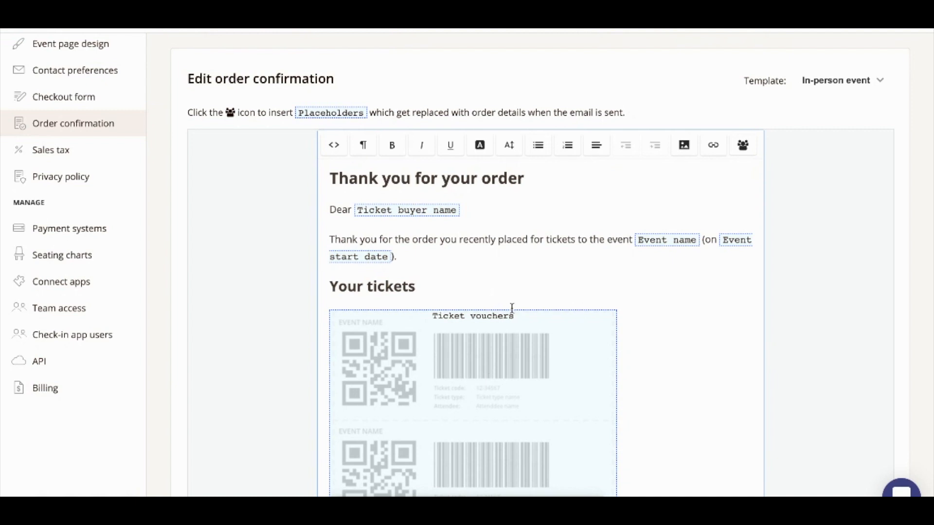
pyautogui.scroll(-4, 513, 308)
pyautogui.scroll(-2, 492, 427)
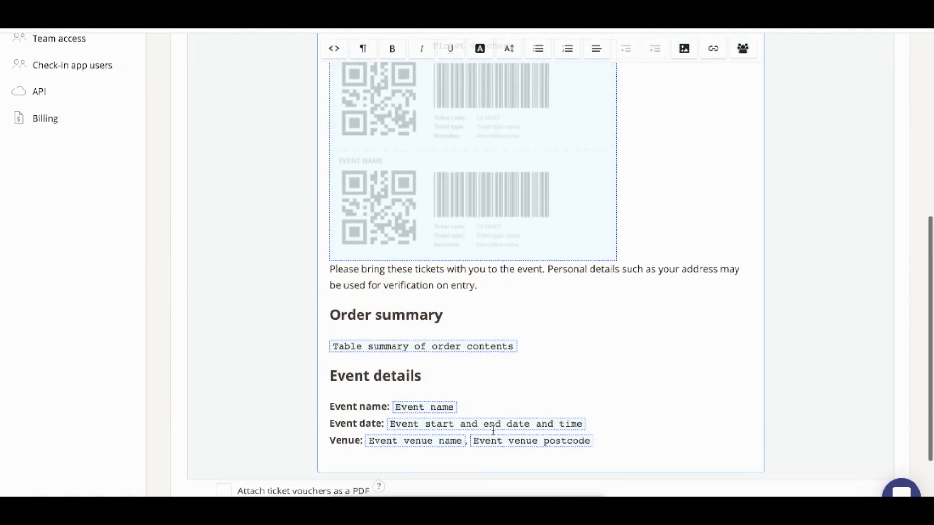
pyautogui.scroll(-1, 491, 428)
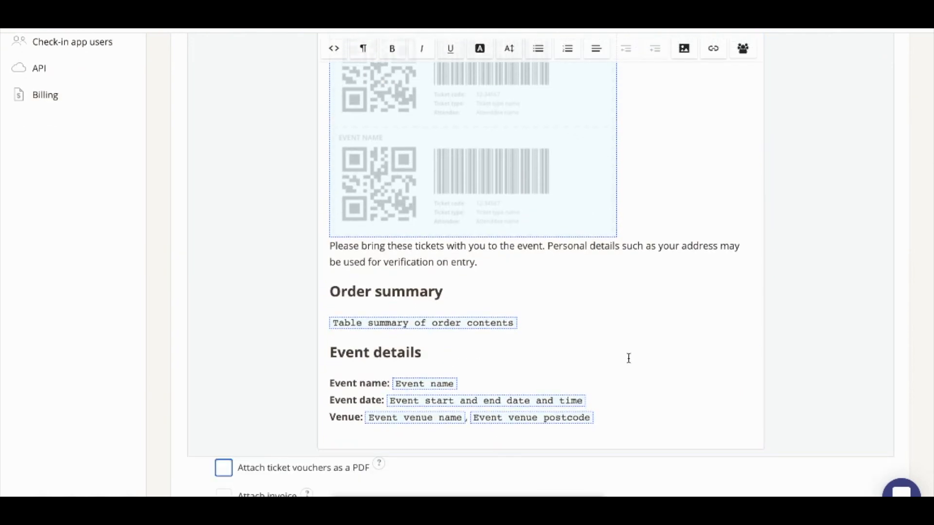
pyautogui.scroll(-4, 573, 363)
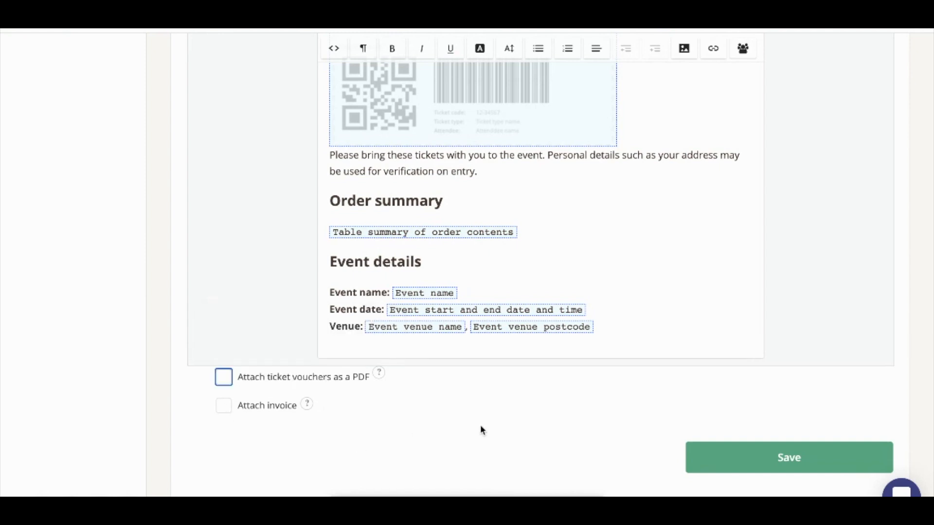
pyautogui.scroll(10, 482, 429)
pyautogui.scroll(1, 480, 424)
# Switch the order confirmation template to Online event and examine its event link, order summary and event details.
pyautogui.click(851, 179)
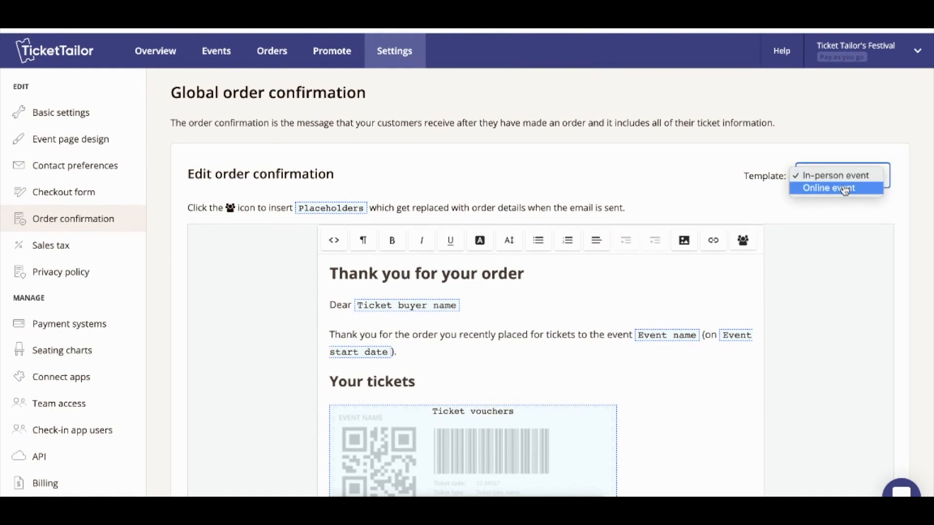
pyautogui.click(845, 190)
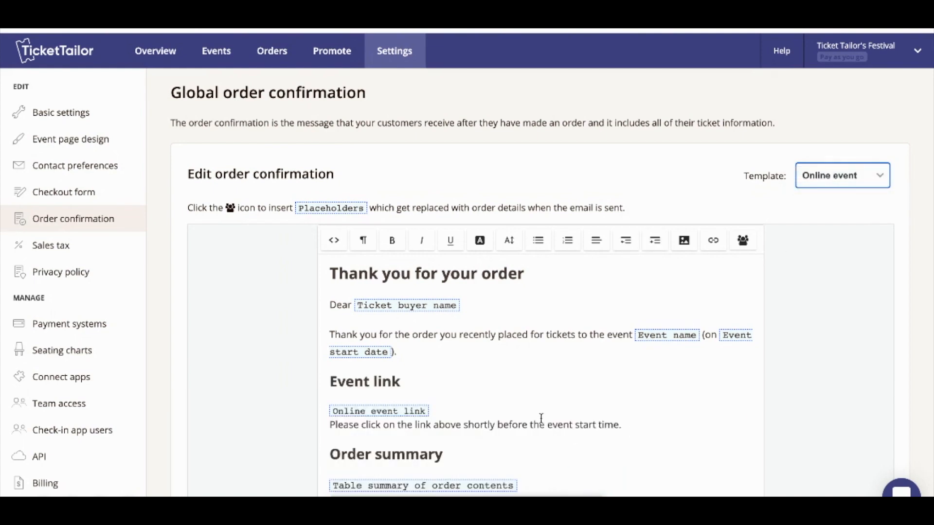
pyautogui.scroll(-3, 535, 415)
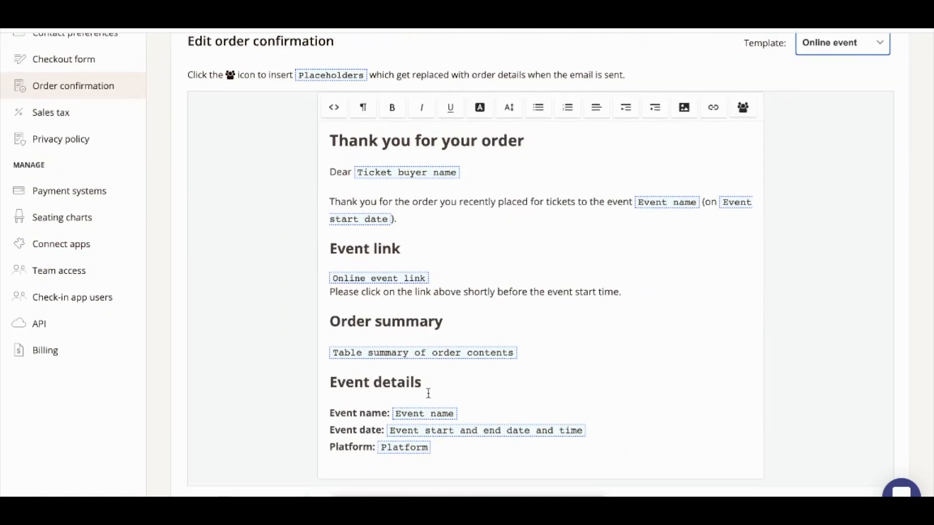
pyautogui.scroll(1, 814, 236)
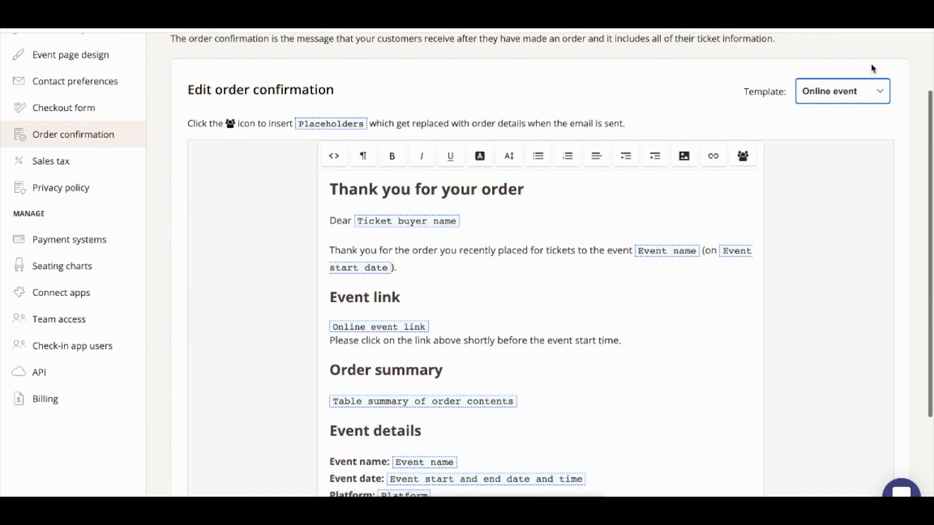
# Return the order confirmation to the In-person event template and look over its message and ticket vouchers.
pyautogui.click(856, 90)
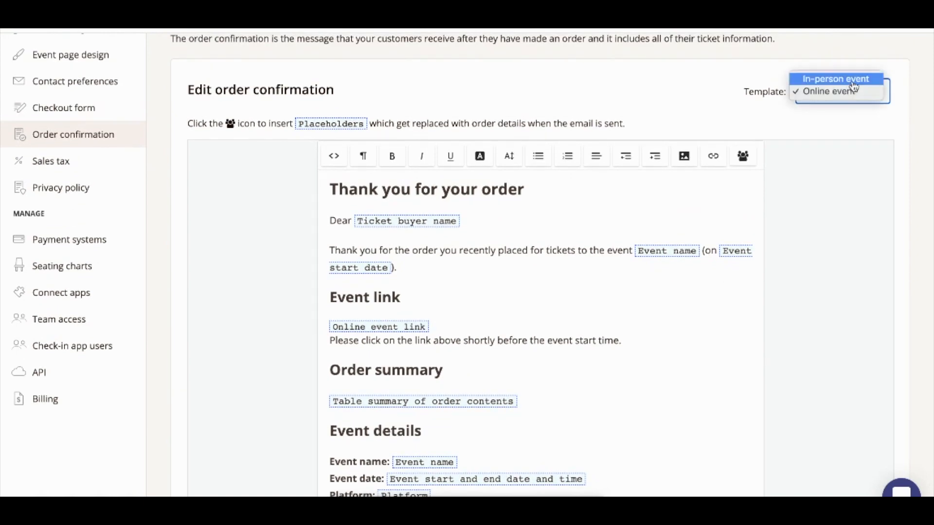
pyautogui.click(835, 79)
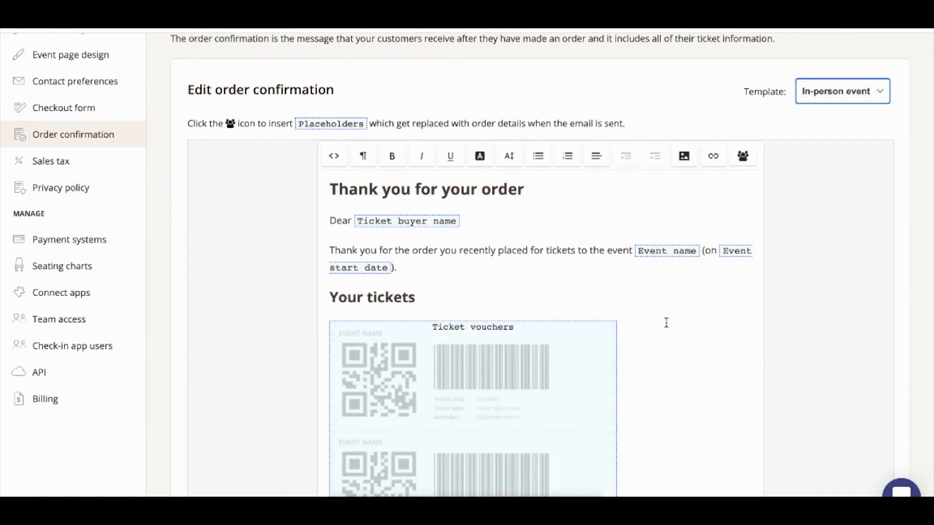
pyautogui.scroll(-3, 666, 322)
pyautogui.scroll(4, 666, 322)
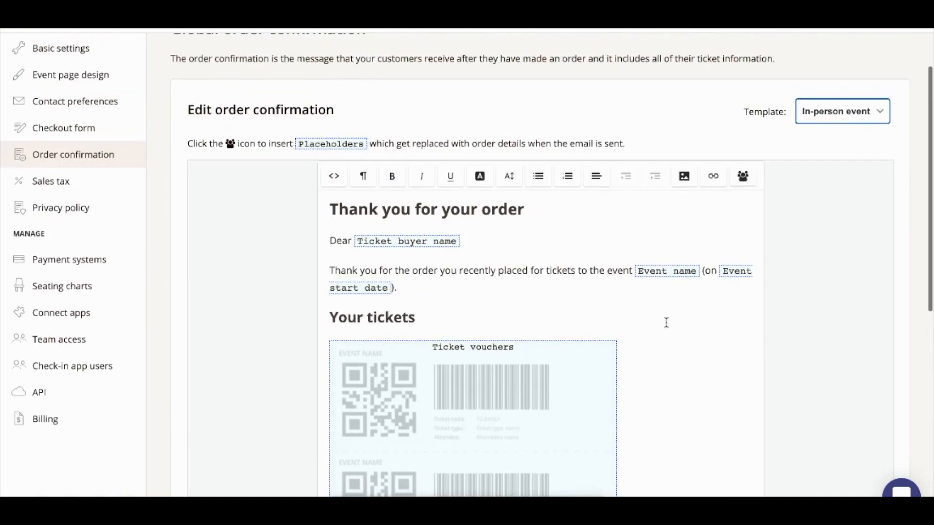
pyautogui.scroll(2, 667, 322)
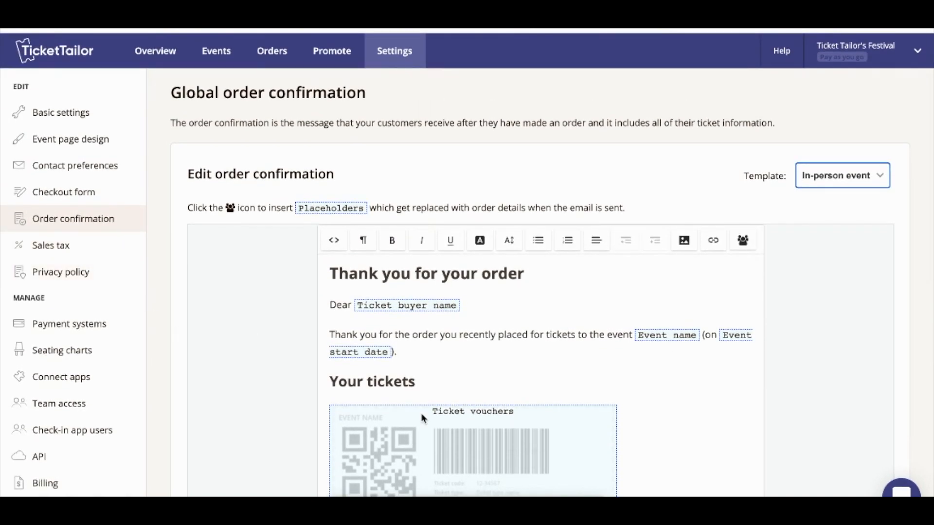
pyautogui.scroll(1, 312, 314)
pyautogui.scroll(-6, 312, 315)
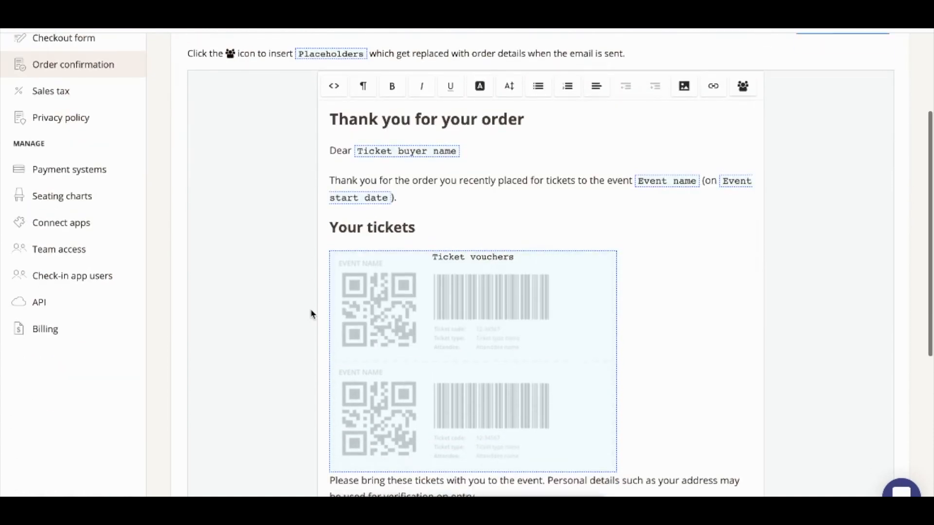
pyautogui.scroll(3, 312, 315)
pyautogui.scroll(4, 312, 315)
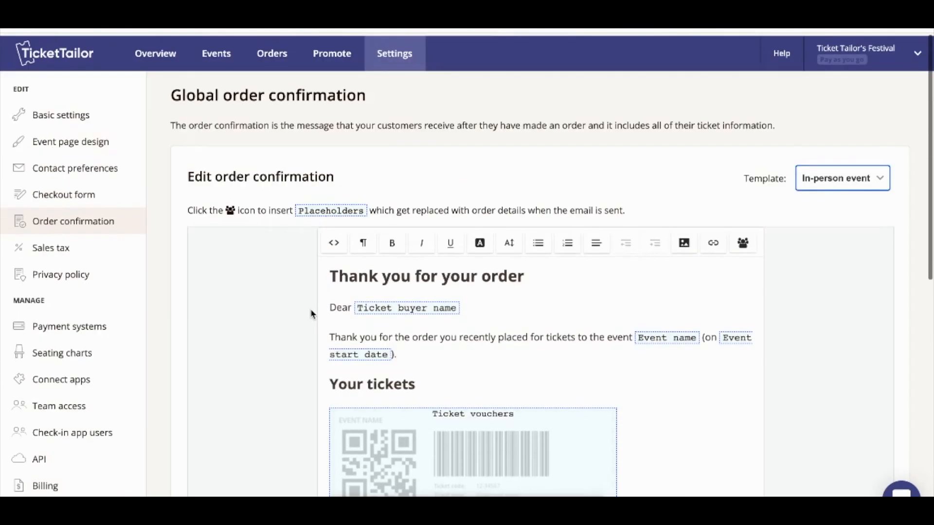
# Open the event page design, switch the preview from the listings page to the event page, and examine its layout.
pyautogui.click(96, 142)
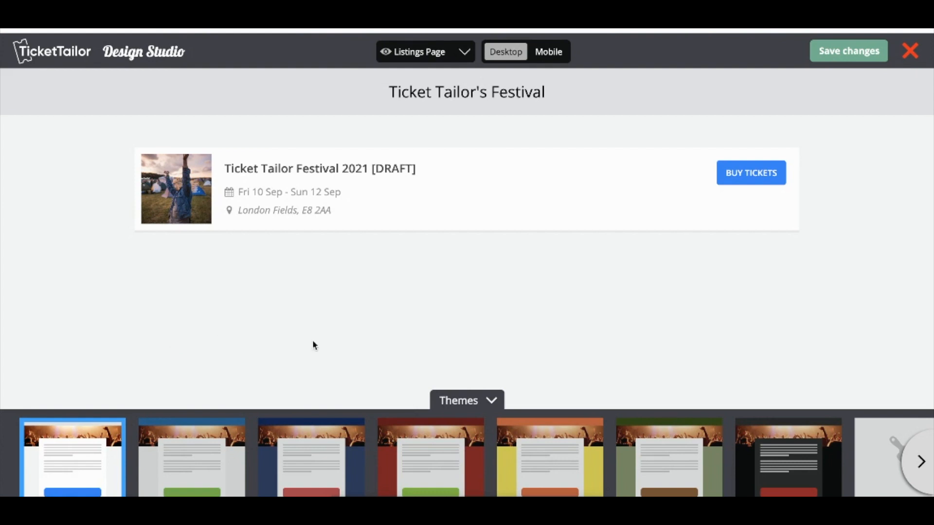
pyautogui.click(448, 53)
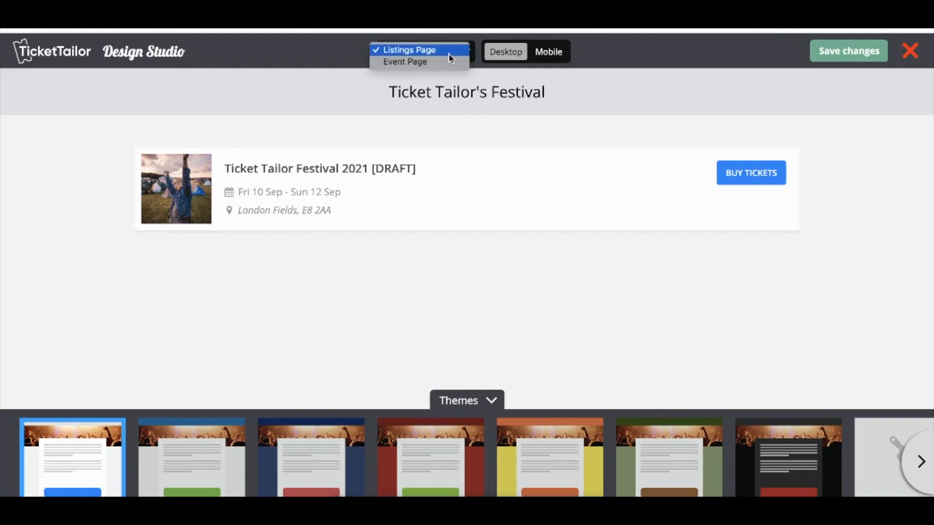
pyautogui.click(443, 64)
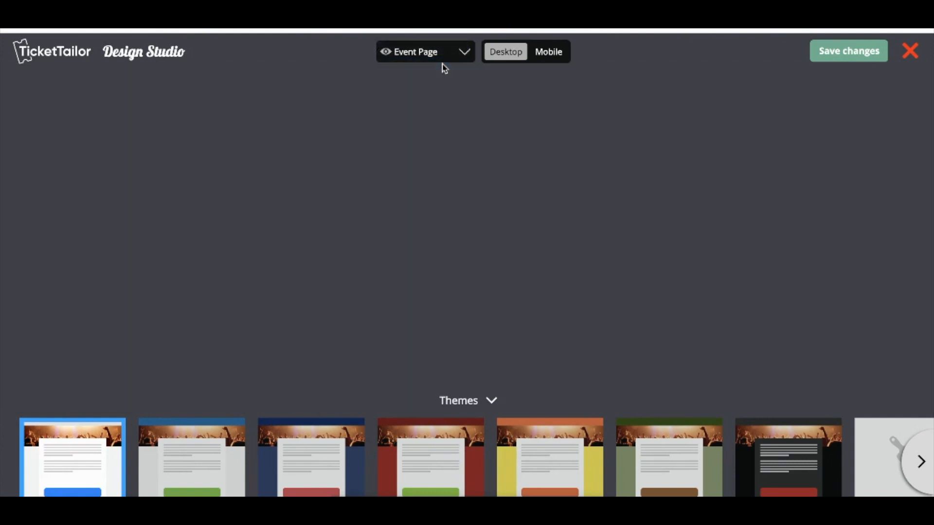
pyautogui.scroll(-5, 408, 218)
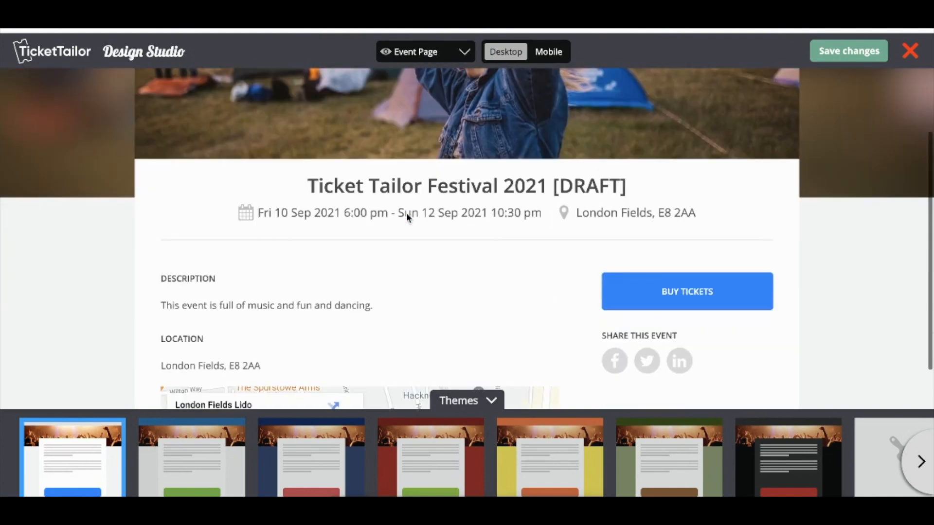
pyautogui.scroll(1, 407, 217)
pyautogui.scroll(2, 407, 217)
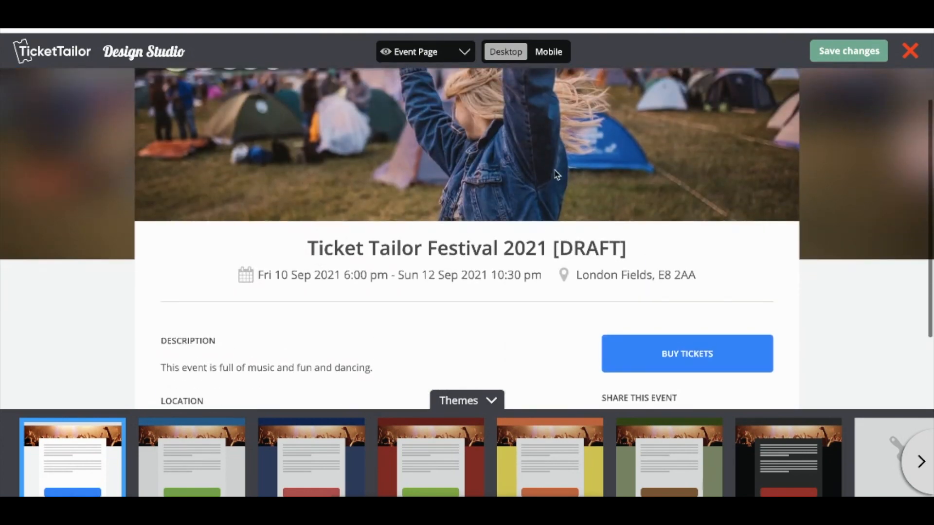
pyautogui.scroll(2, 481, 316)
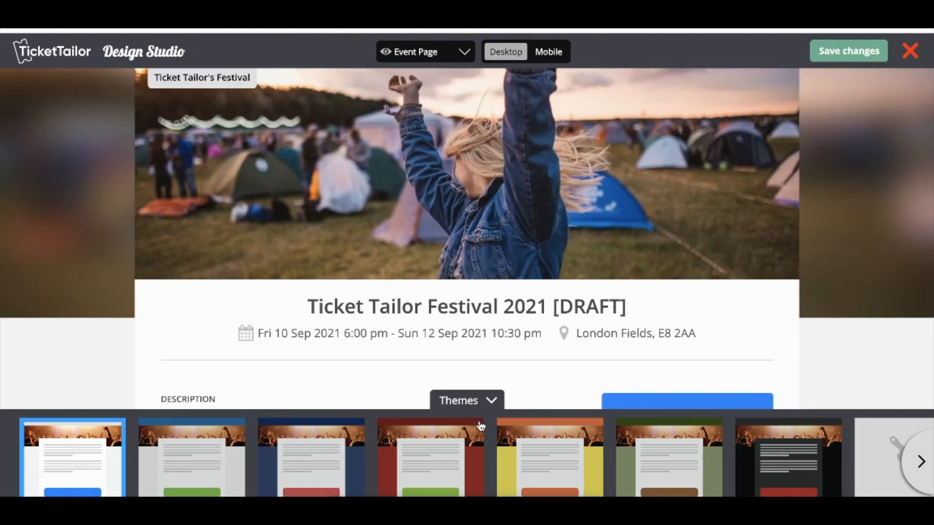
# Try the blue, navy, red and yellow-orange preset themes on the event page, and select the custom theme to show its colour and font settings.
pyautogui.click(199, 477)
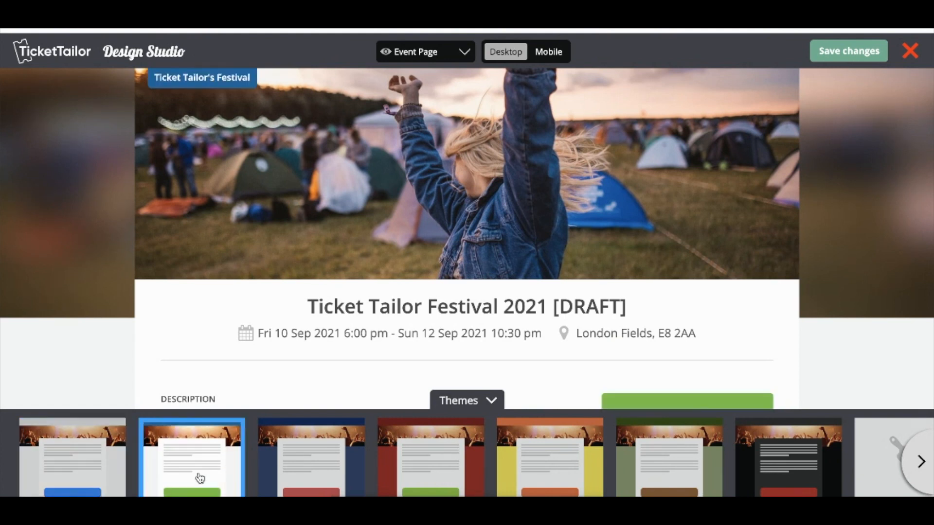
pyautogui.click(321, 467)
pyautogui.click(419, 457)
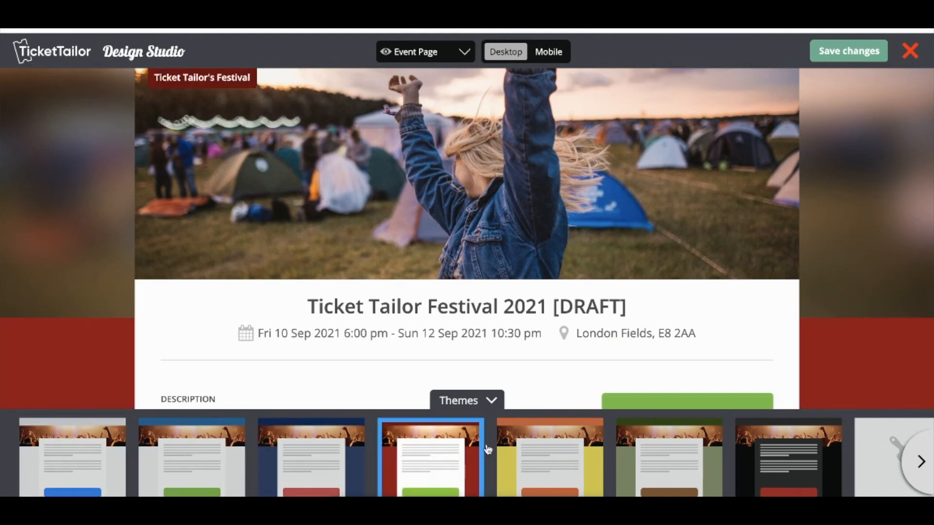
pyautogui.click(557, 461)
pyautogui.click(876, 481)
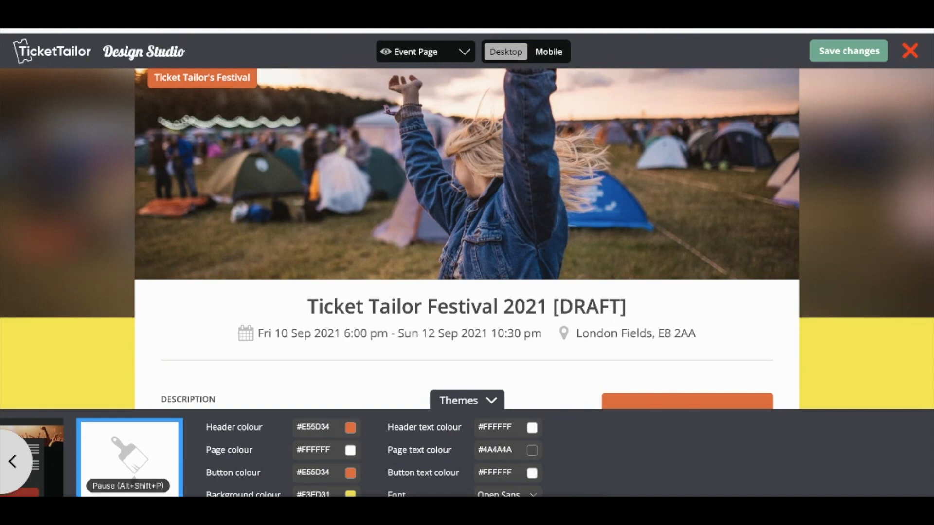
# Examine the event page with its custom colours and font in both the desktop and mobile previews.
pyautogui.scroll(-5, 519, 294)
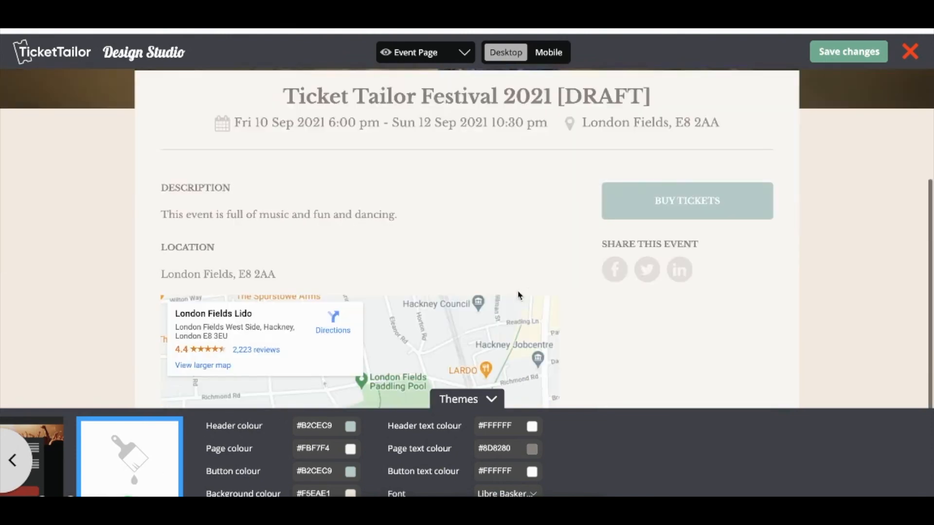
pyautogui.scroll(-4, 519, 294)
pyautogui.scroll(8, 730, 305)
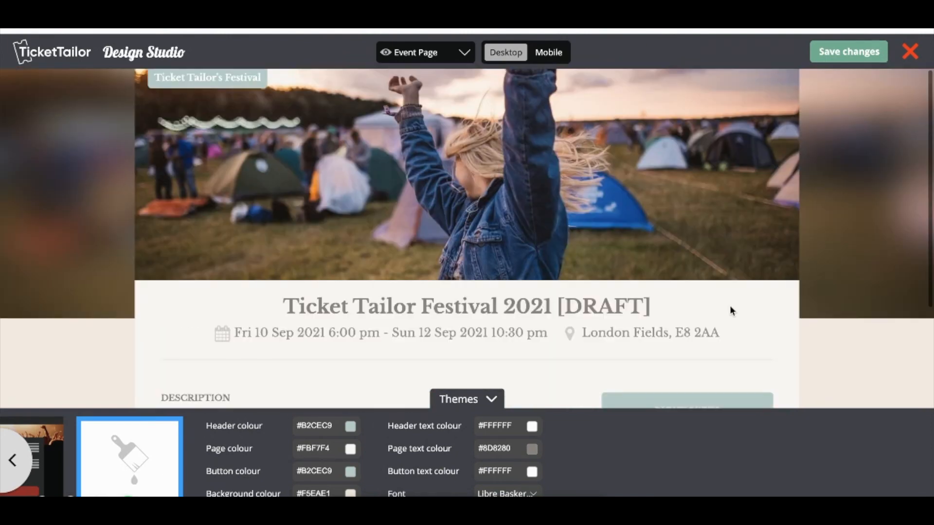
pyautogui.scroll(-5, 729, 305)
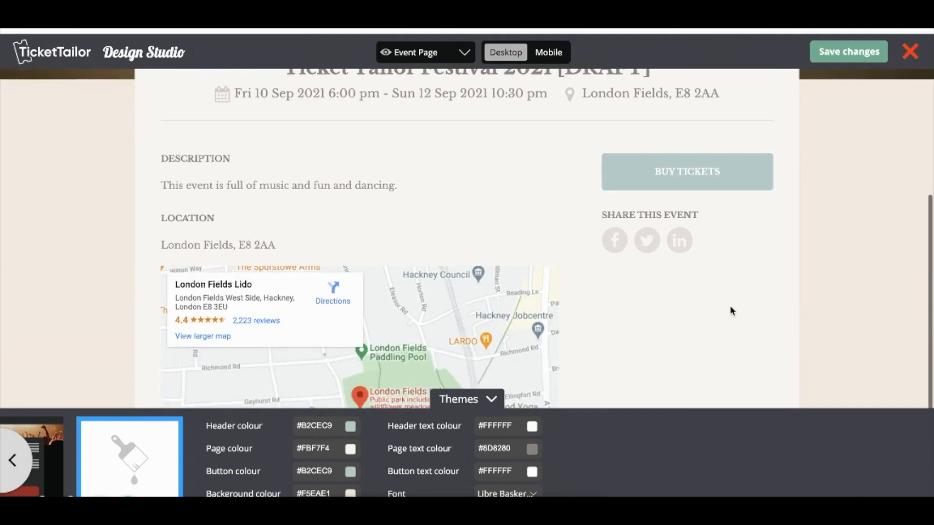
pyautogui.scroll(3, 730, 305)
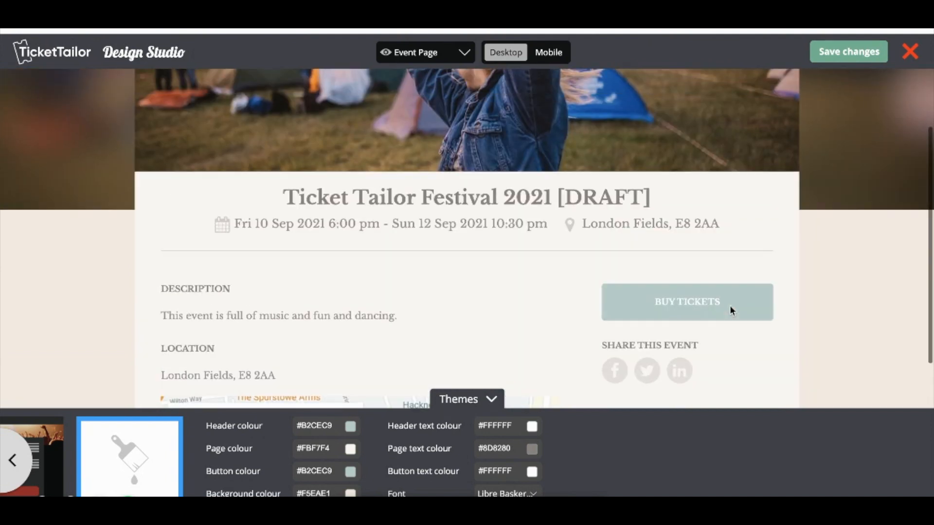
pyautogui.click(557, 54)
pyautogui.scroll(2, 521, 264)
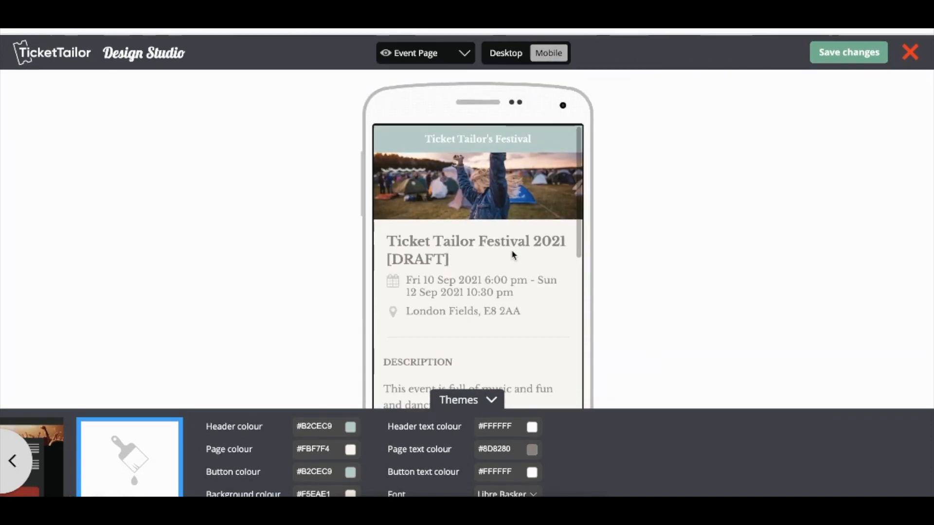
pyautogui.scroll(-10, 521, 337)
pyautogui.scroll(-5, 522, 339)
pyautogui.scroll(15, 522, 339)
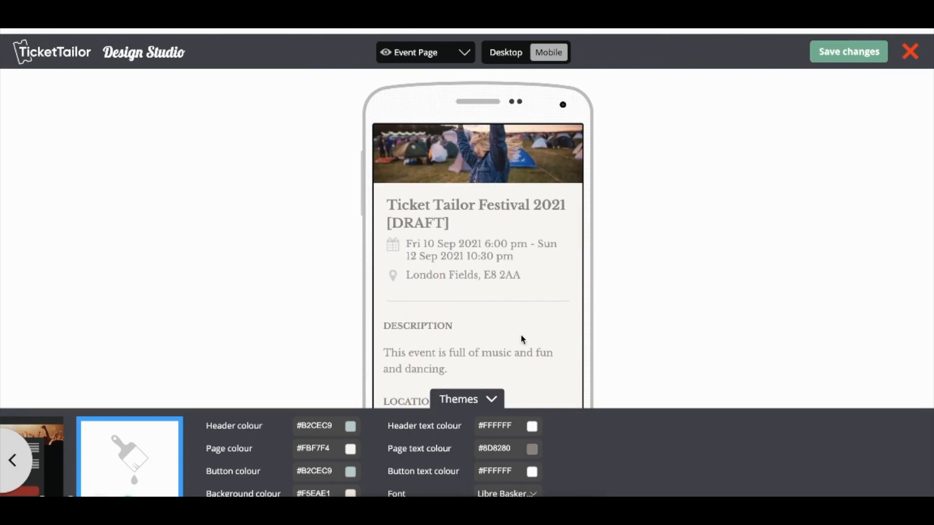
# Return to the desktop preview, save the design changes and close Design Studio.
pyautogui.click(498, 55)
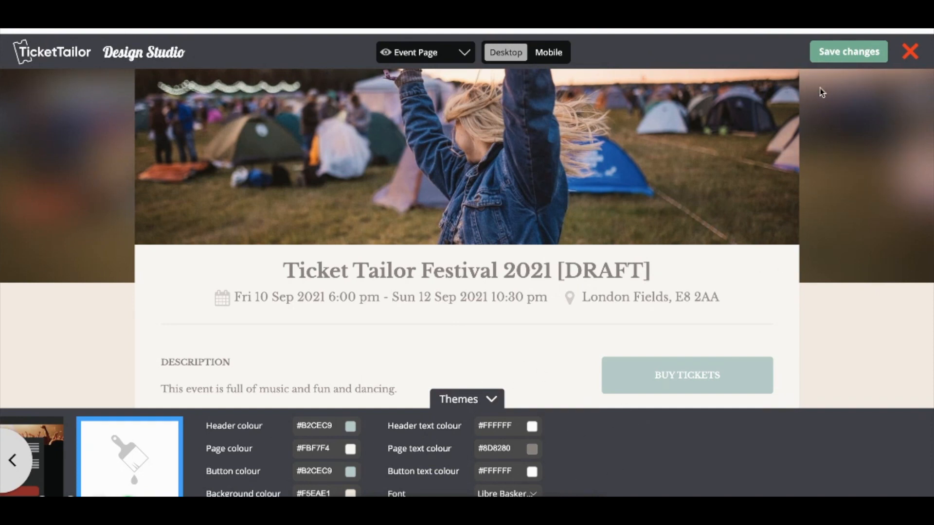
pyautogui.click(854, 51)
pyautogui.click(911, 52)
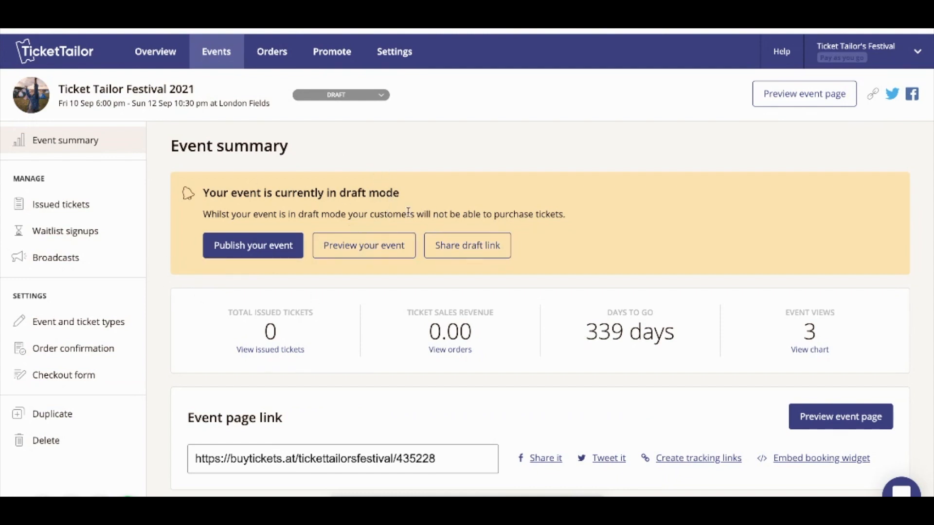
# Preview the draft event page with its new design, examine the page and its ticket purchase window, and close the window.
pyautogui.click(367, 251)
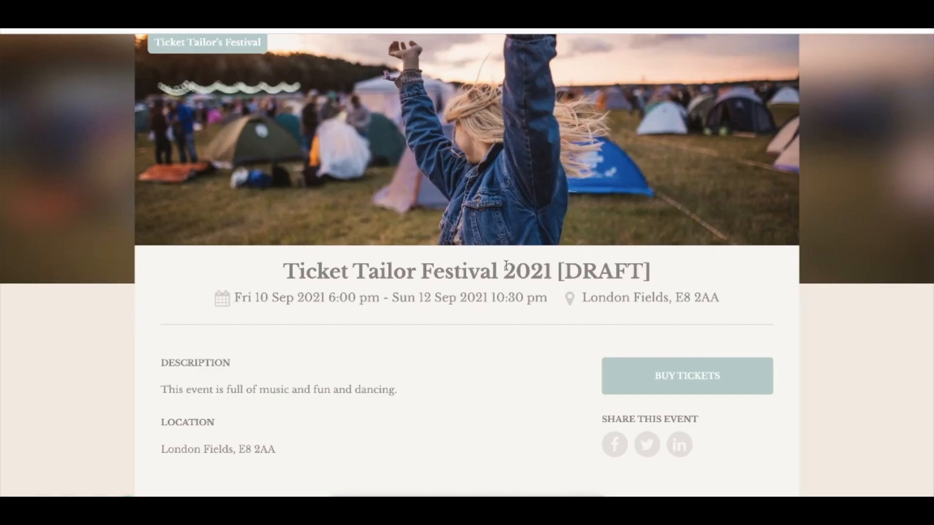
pyautogui.scroll(-3, 487, 258)
pyautogui.scroll(1, 608, 263)
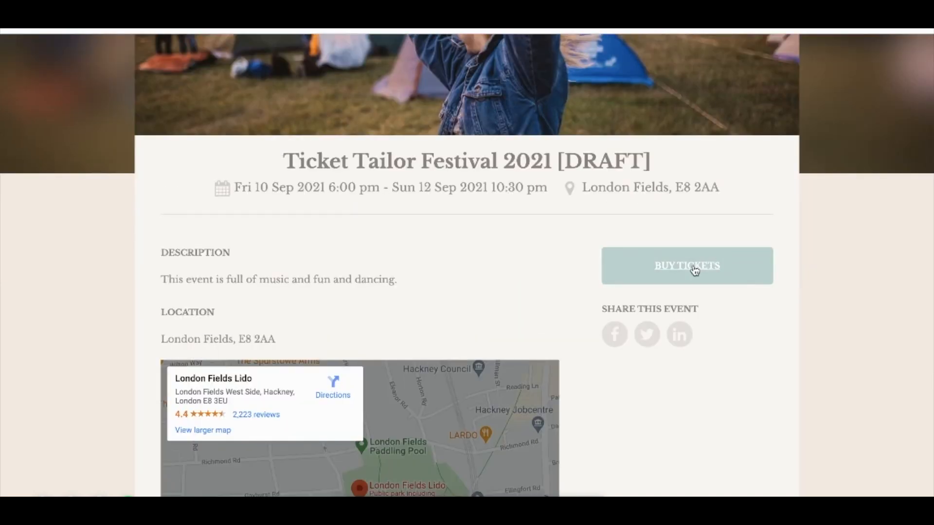
pyautogui.click(695, 269)
pyautogui.scroll(-3, 487, 295)
pyautogui.scroll(5, 486, 296)
pyautogui.click(749, 66)
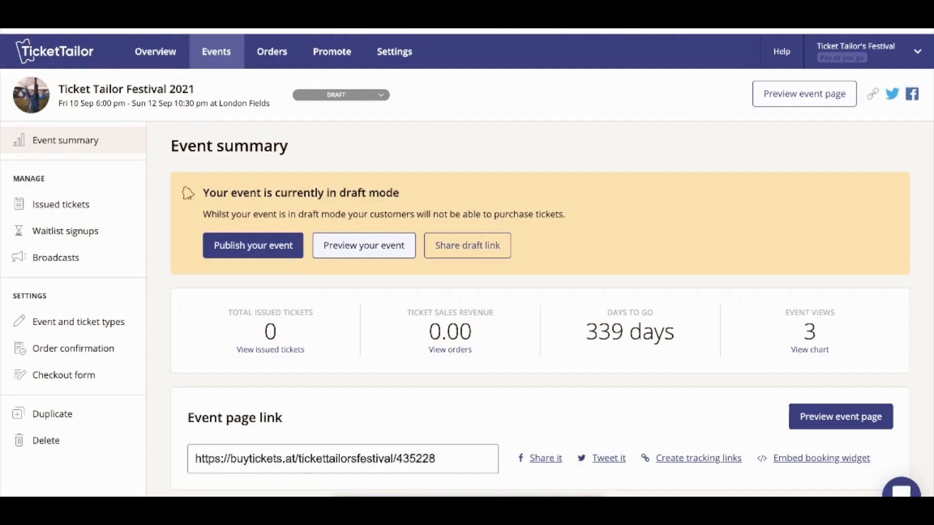
# Change the event's state from draft to published, and look over the event summary's page link, ticket sales and event views.
pyautogui.click(265, 250)
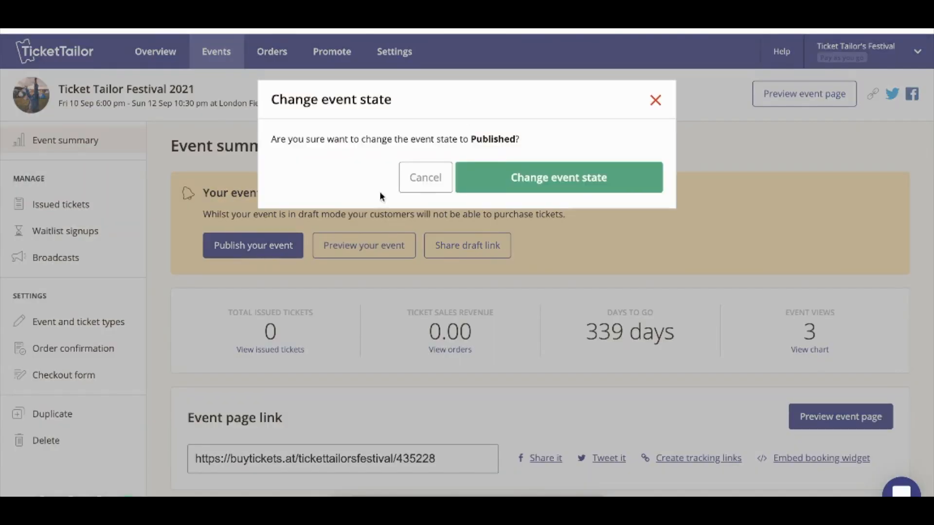
pyautogui.click(573, 186)
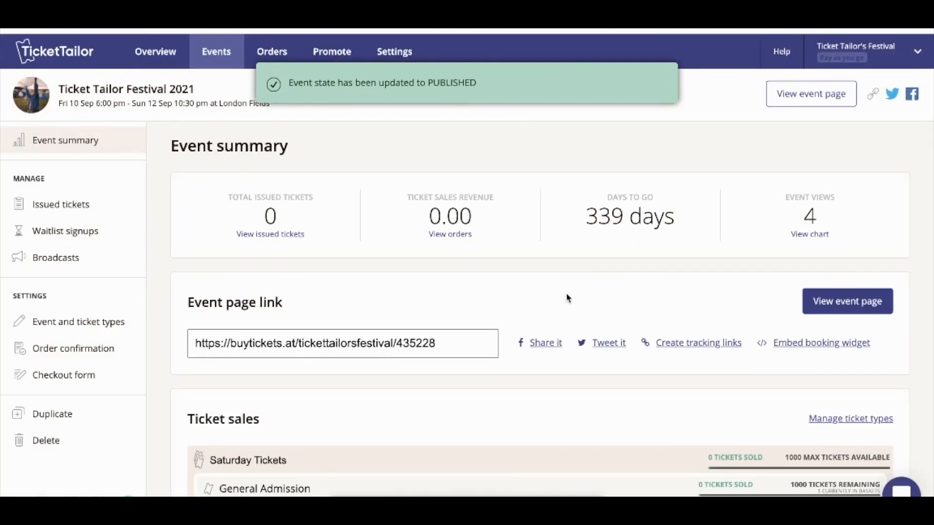
pyautogui.scroll(-15, 567, 297)
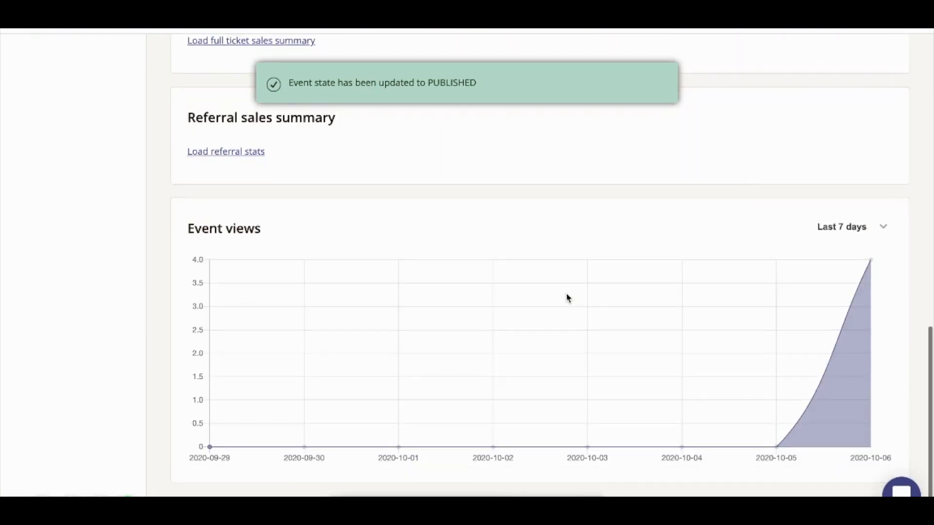
pyautogui.scroll(10, 567, 297)
pyautogui.scroll(5, 567, 298)
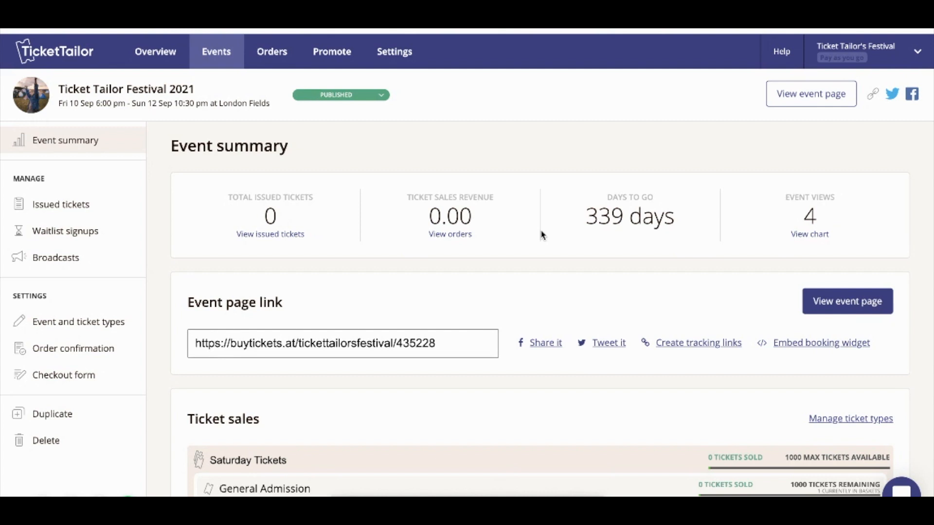
pyautogui.scroll(-1, 458, 319)
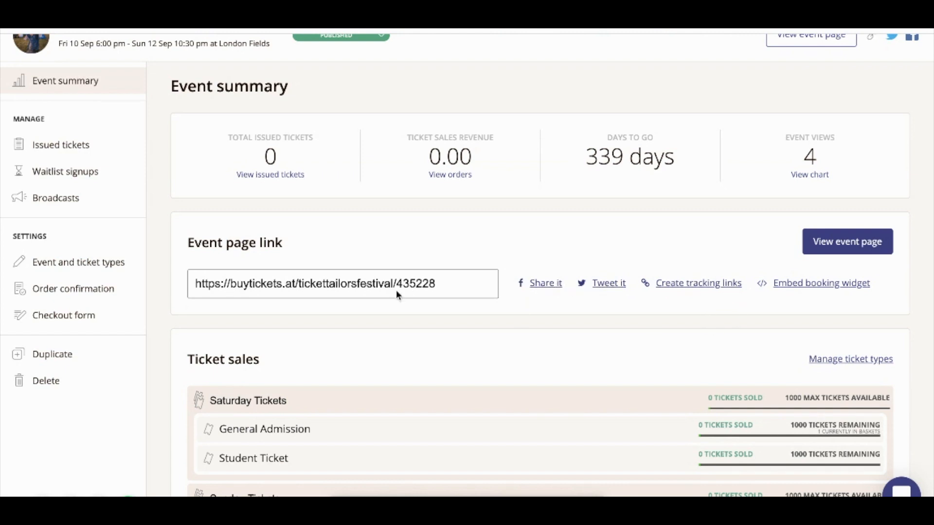
# Open the promotional buttons and links page, choose Ticket Tailor Festival 2021 as the event link's event, and view the referral tag suggestions.
pyautogui.scroll(1, 344, 264)
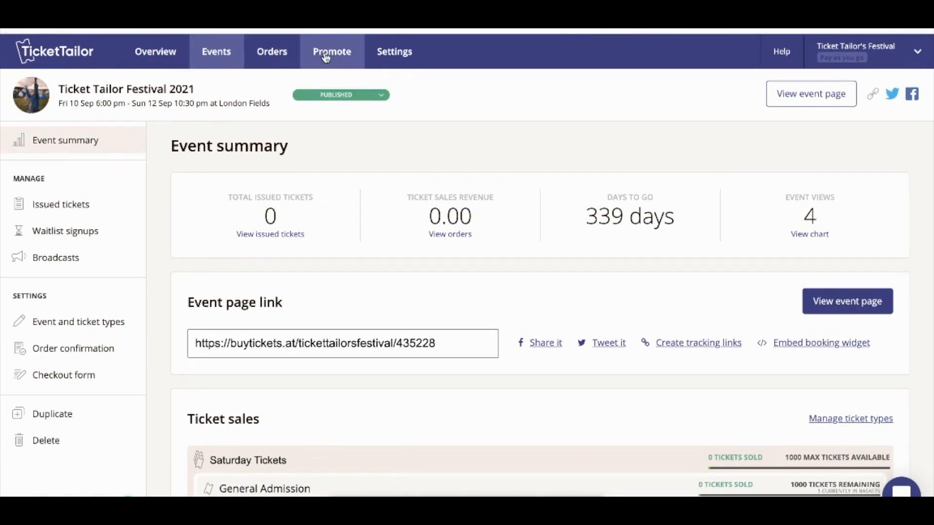
pyautogui.click(326, 57)
pyautogui.scroll(-2, 484, 279)
pyautogui.click(848, 110)
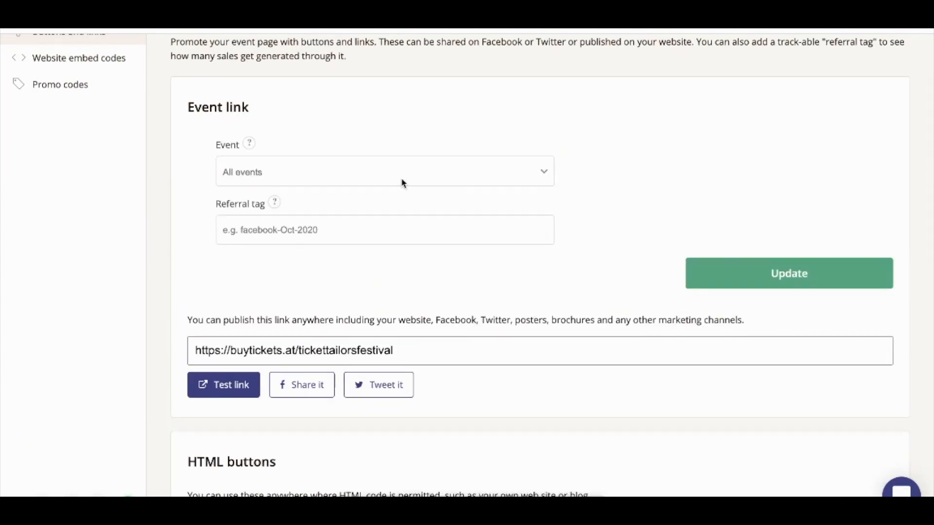
pyautogui.click(370, 185)
pyautogui.click(371, 184)
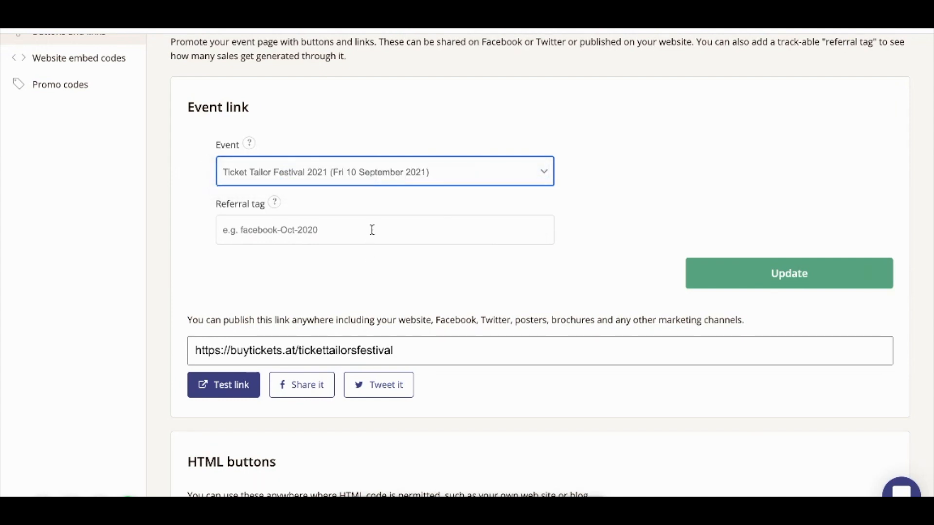
pyautogui.click(372, 229)
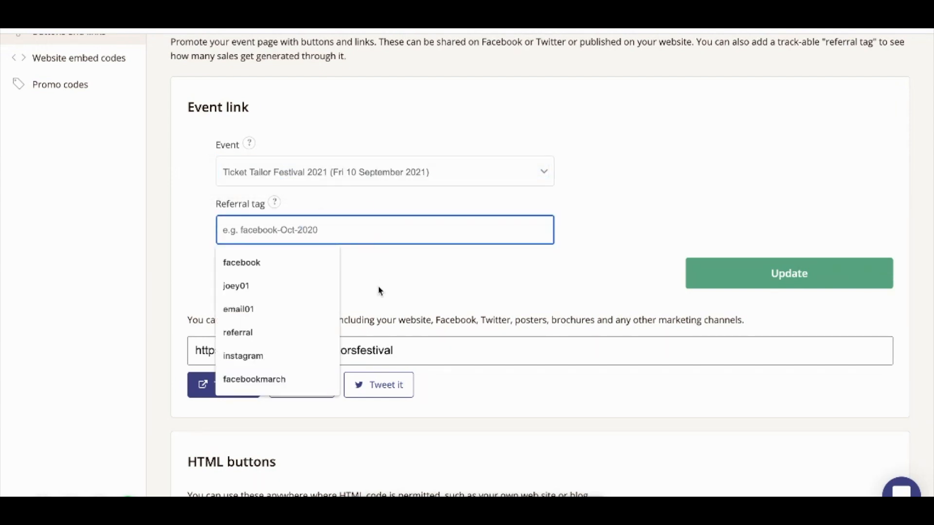
pyautogui.click(355, 272)
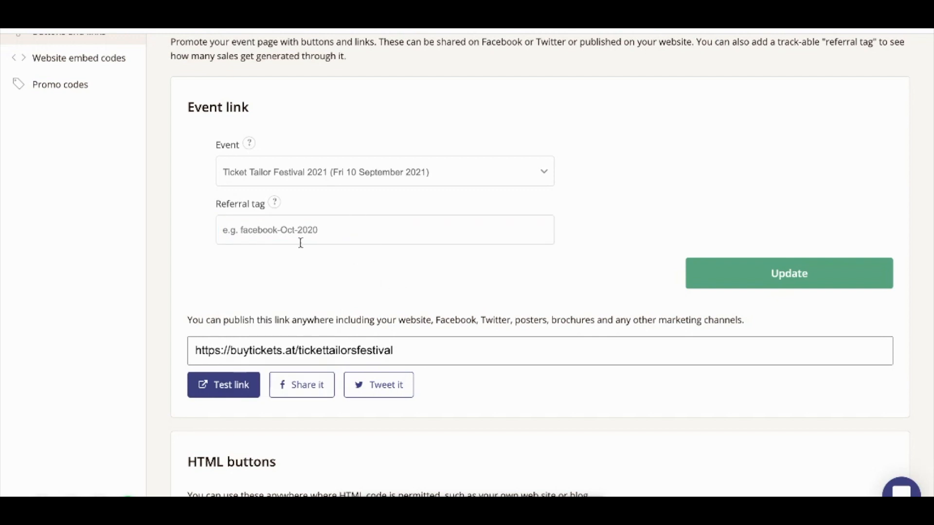
# Examine the event link's sharing options and the HTML ticket button samples with their code.
pyautogui.scroll(-3, 377, 273)
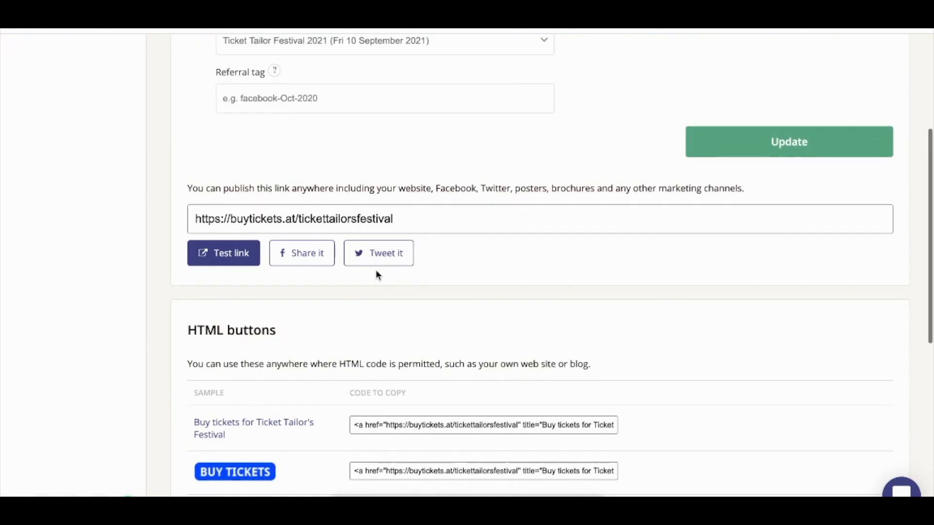
pyautogui.scroll(-2, 376, 272)
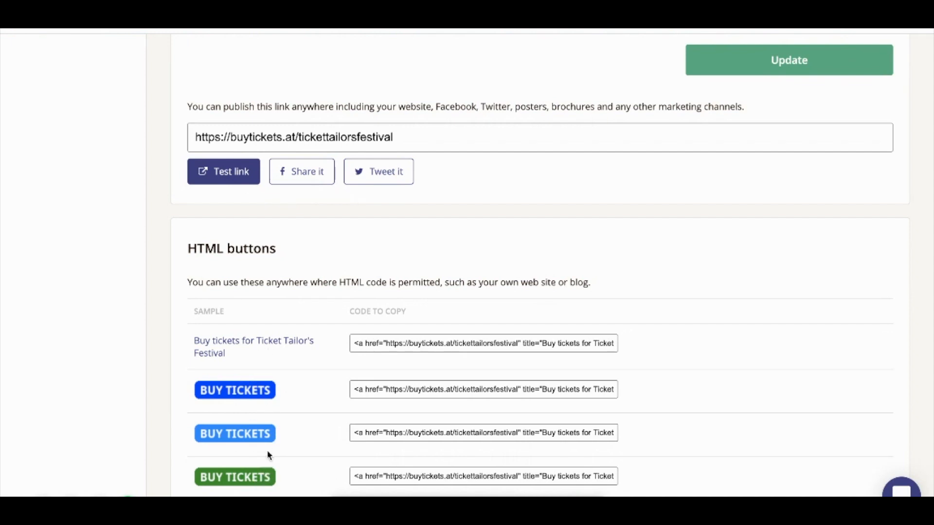
pyautogui.scroll(-1, 269, 424)
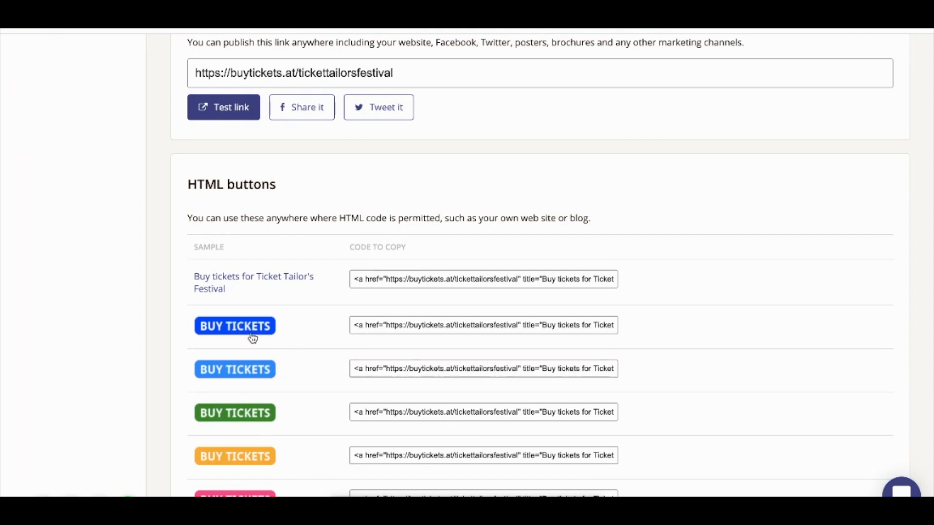
pyautogui.scroll(5, 309, 323)
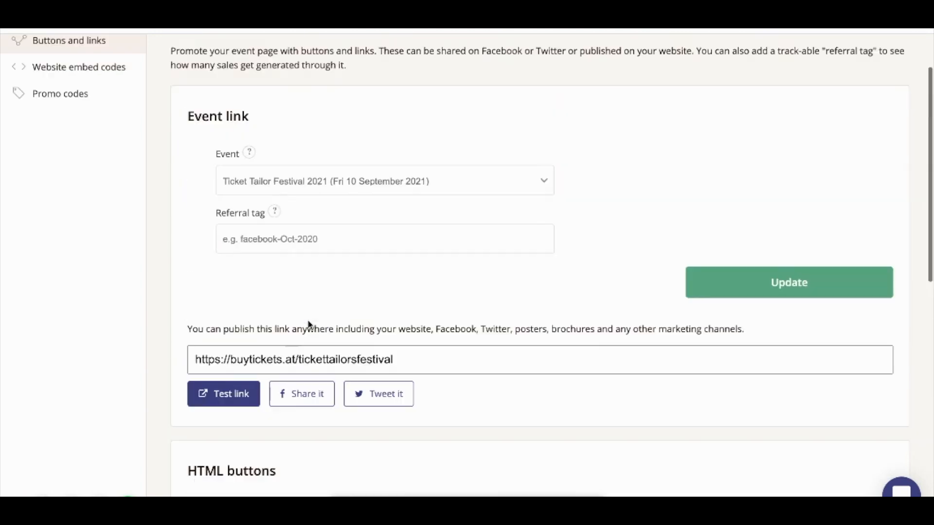
pyautogui.scroll(1, 308, 323)
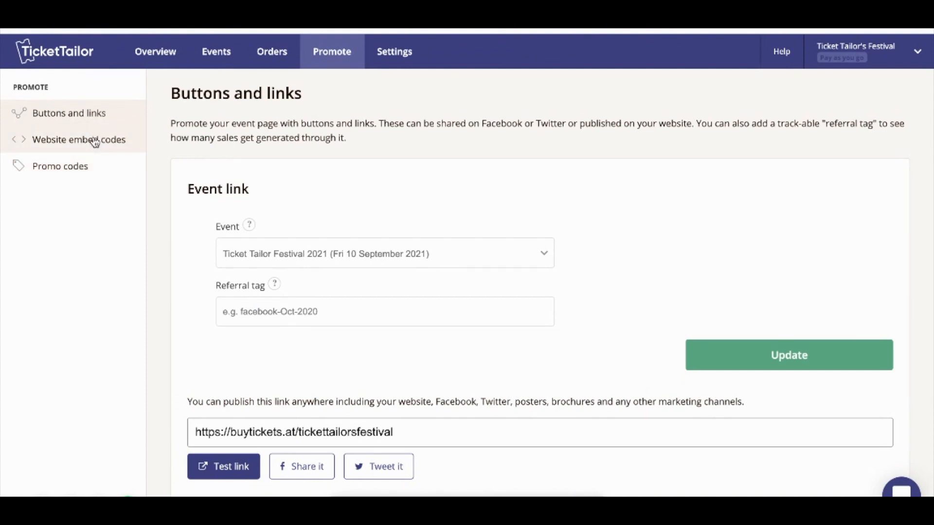
# Open the website embed codes and set the booking widget to Transparent Background and Hide header and event description.
pyautogui.click(95, 142)
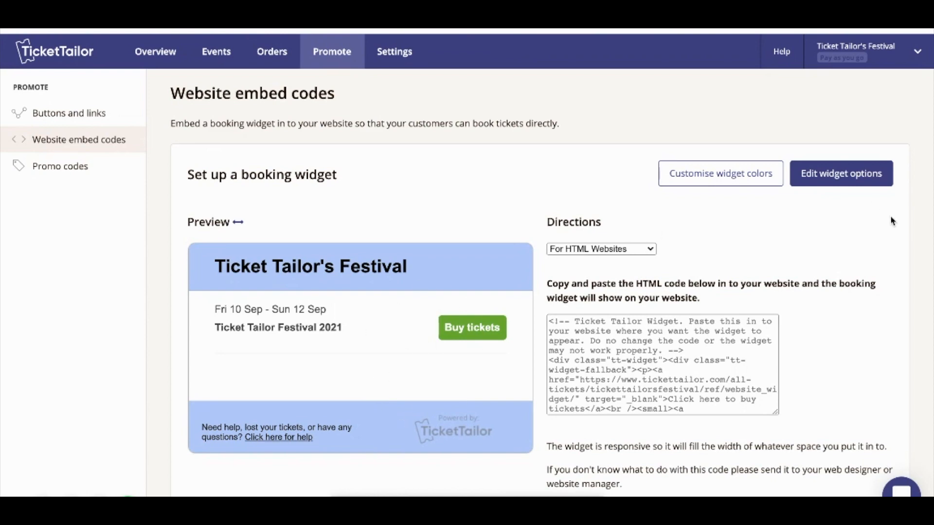
pyautogui.click(832, 182)
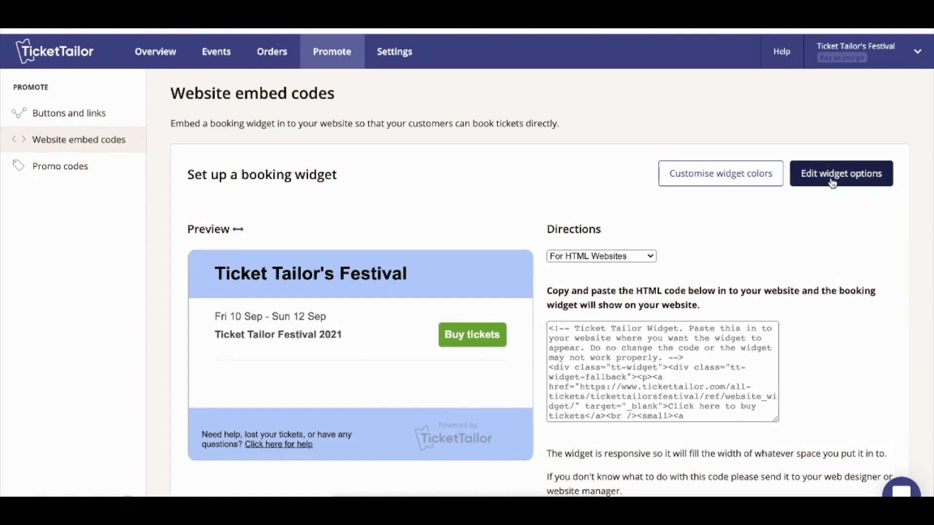
pyautogui.click(400, 240)
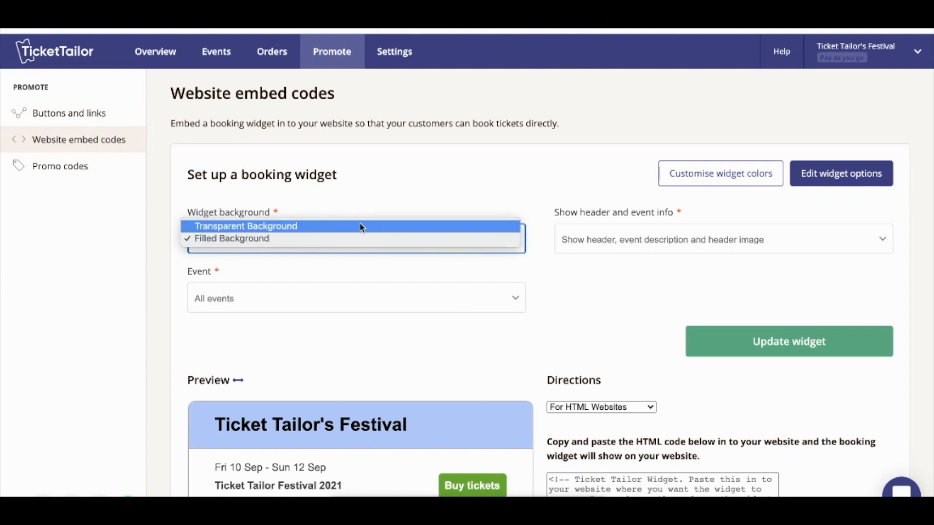
pyautogui.click(379, 228)
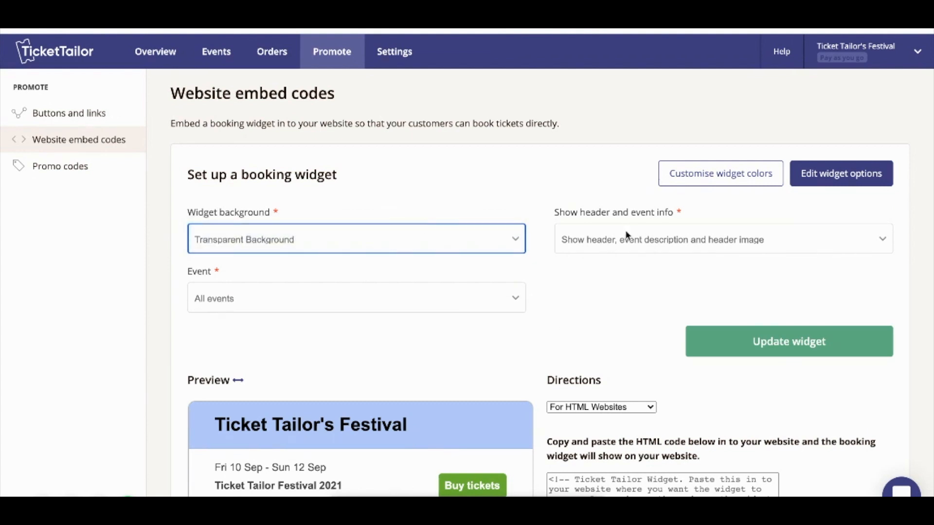
pyautogui.click(615, 247)
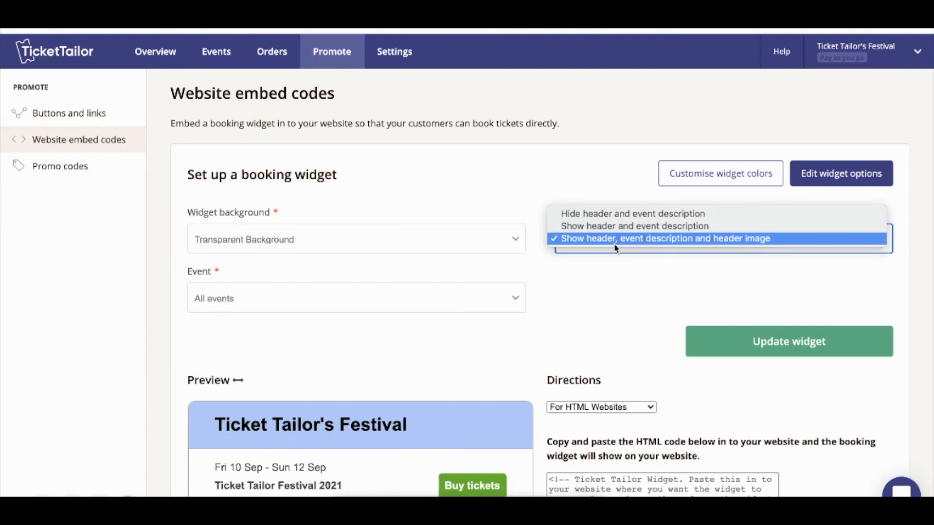
pyautogui.click(612, 216)
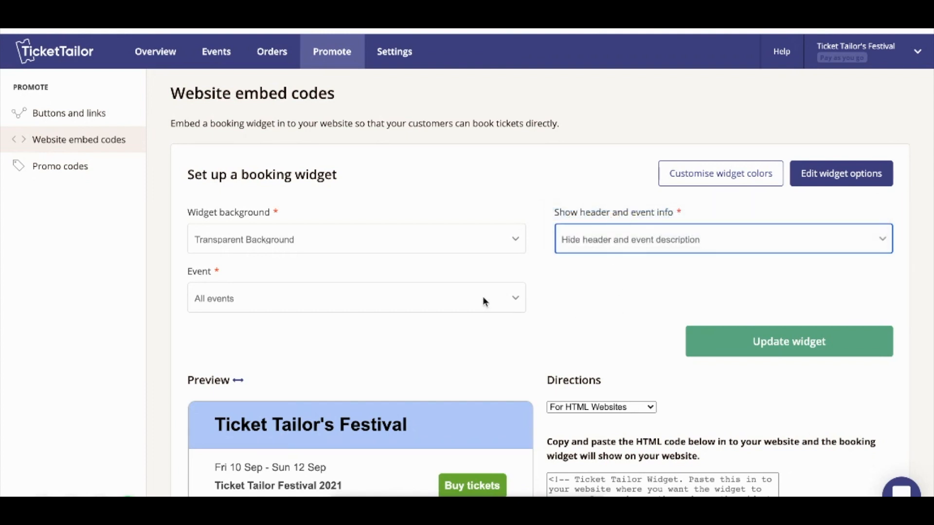
# Set the booking widget's event to Ticket Tailor Festival 2021 and update the widget.
pyautogui.scroll(-2, 482, 296)
pyautogui.click(463, 256)
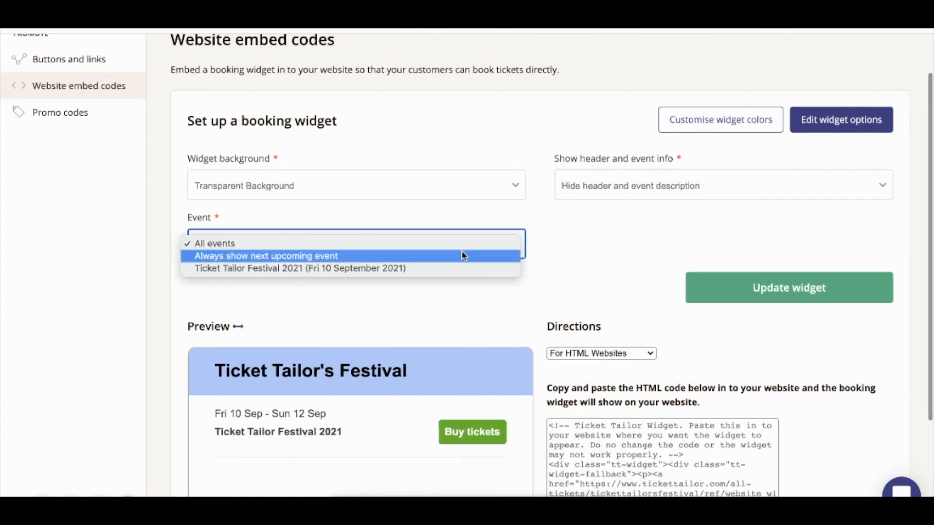
pyautogui.click(443, 269)
pyautogui.click(770, 290)
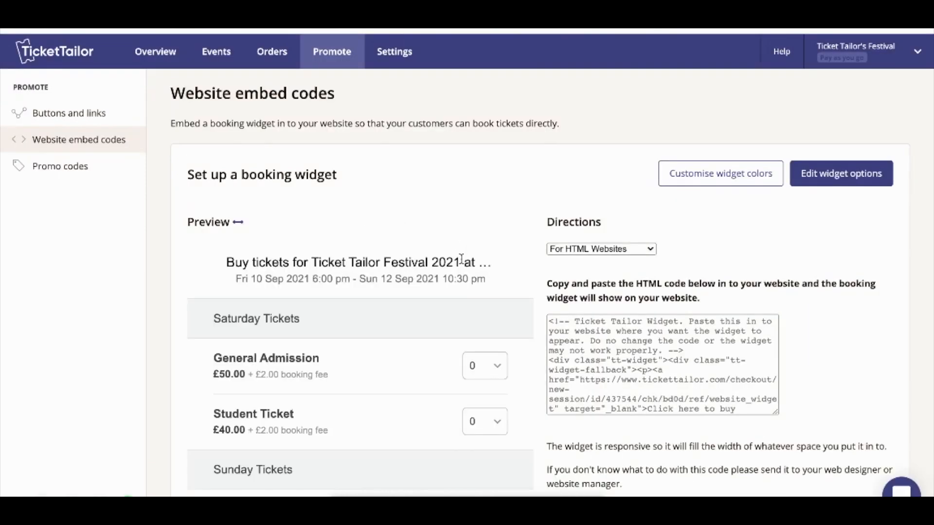
# Examine the updated booking widget's ticket list preview and its HTML embed code.
pyautogui.scroll(-6, 460, 258)
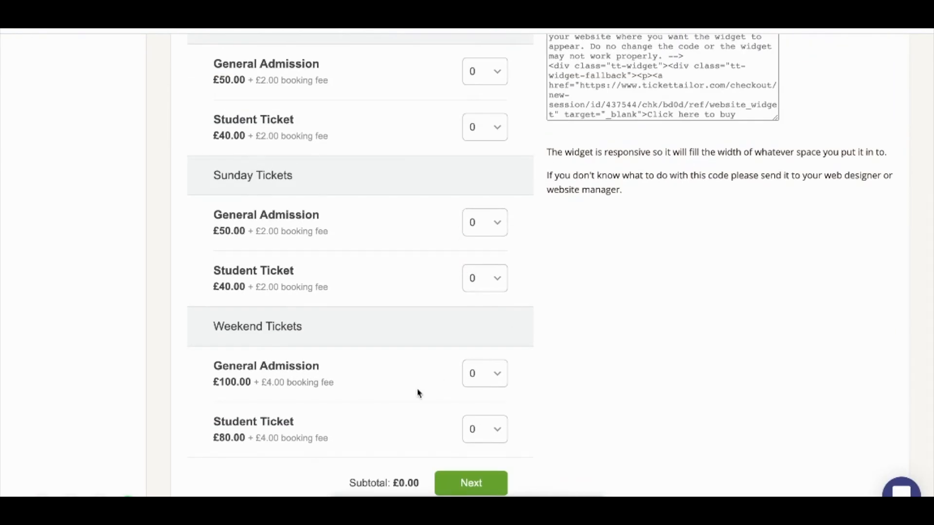
pyautogui.scroll(-3, 417, 392)
pyautogui.scroll(10, 418, 392)
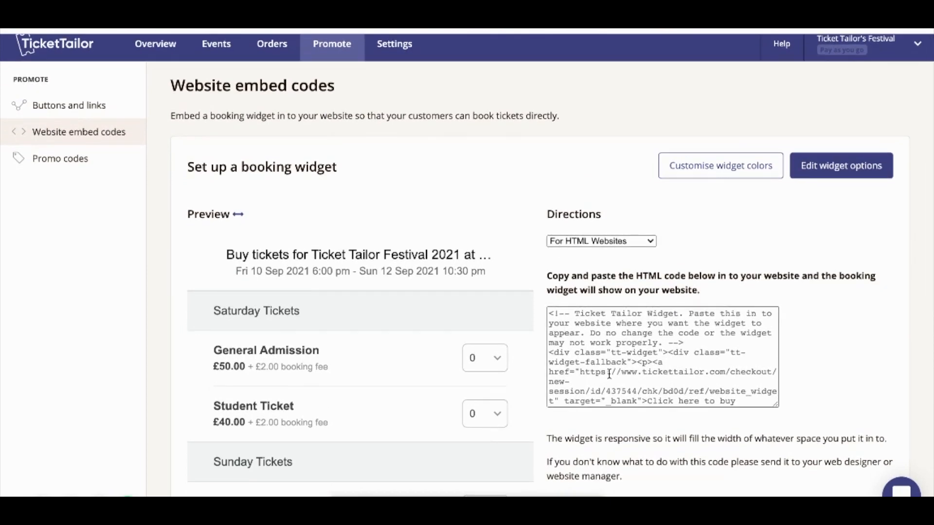
pyautogui.scroll(-1, 316, 330)
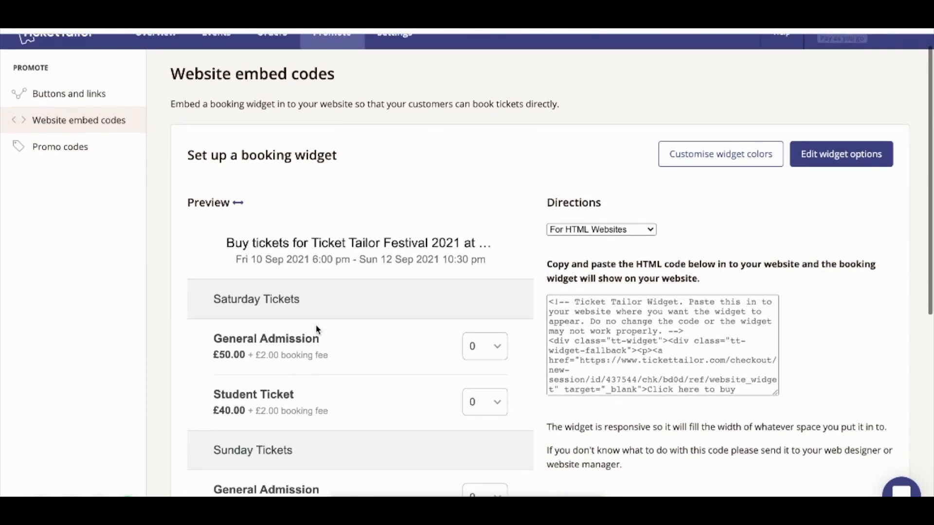
# Open the widget colour customisation, save the existing theme colours and return to the website embed codes.
pyautogui.click(737, 170)
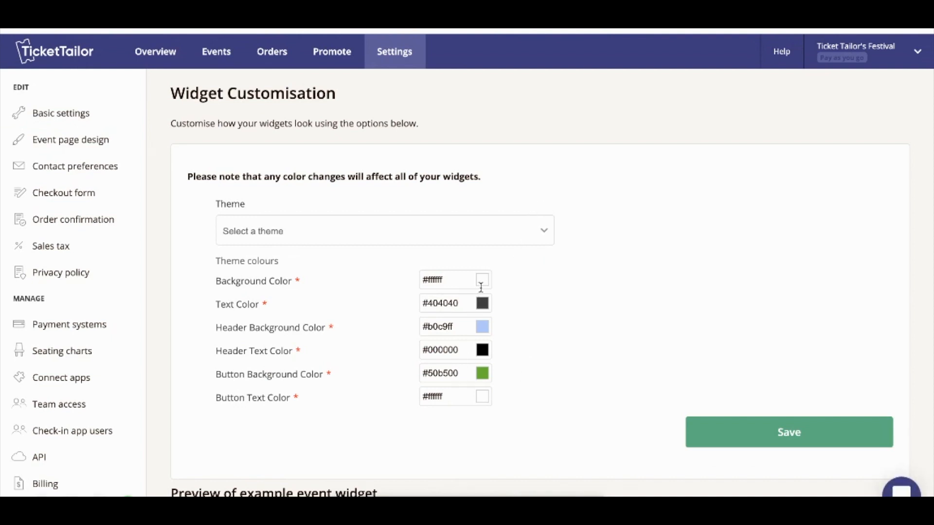
pyautogui.click(807, 440)
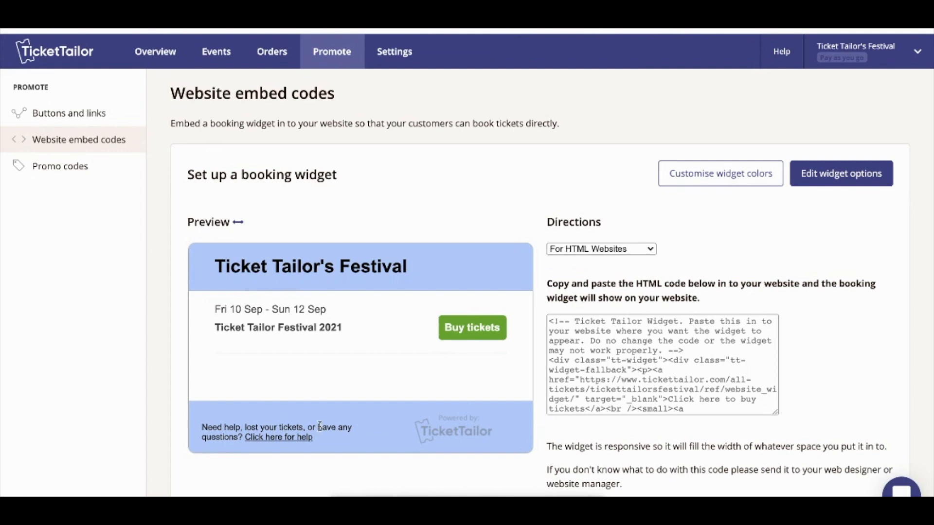
pyautogui.scroll(-1, 319, 426)
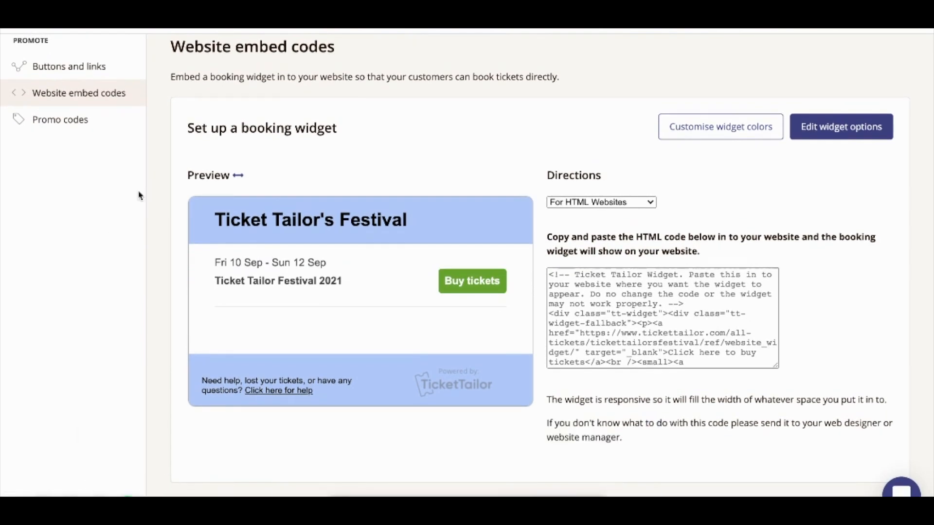
# Open the promo codes page and view both the discount codes and the voucher codes.
pyautogui.click(72, 123)
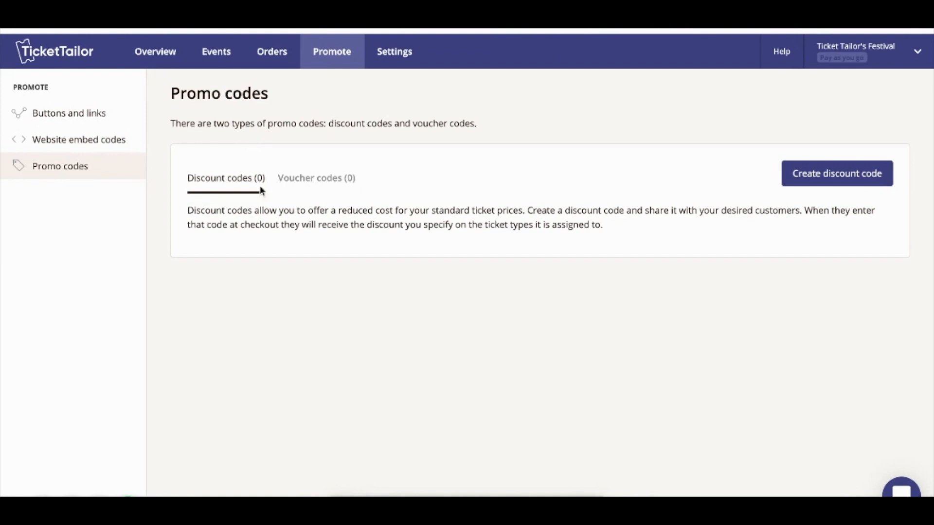
pyautogui.click(314, 183)
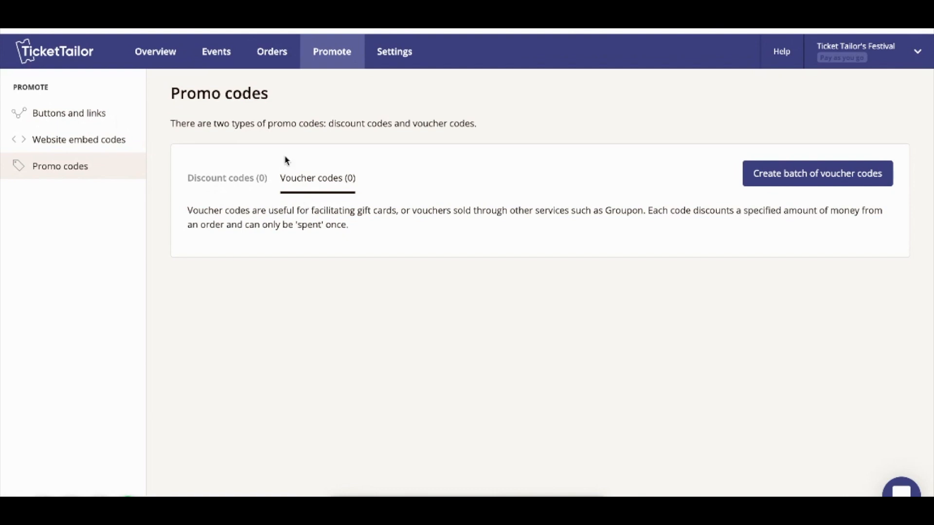
# Look over the box office's basic settings, open Connect apps and examine the available third-party integrations and popular zaps.
pyautogui.click(394, 63)
pyautogui.scroll(-1, 141, 376)
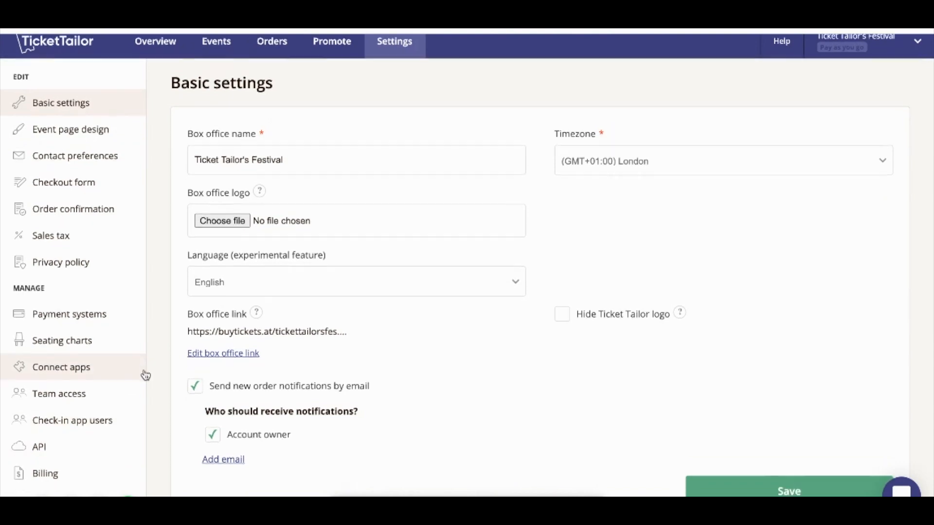
pyautogui.scroll(-1, 145, 375)
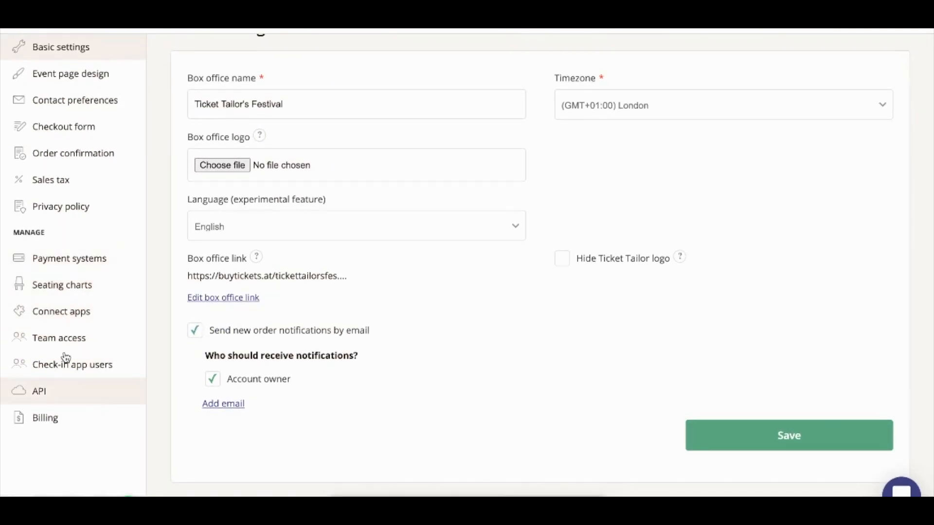
pyautogui.click(92, 314)
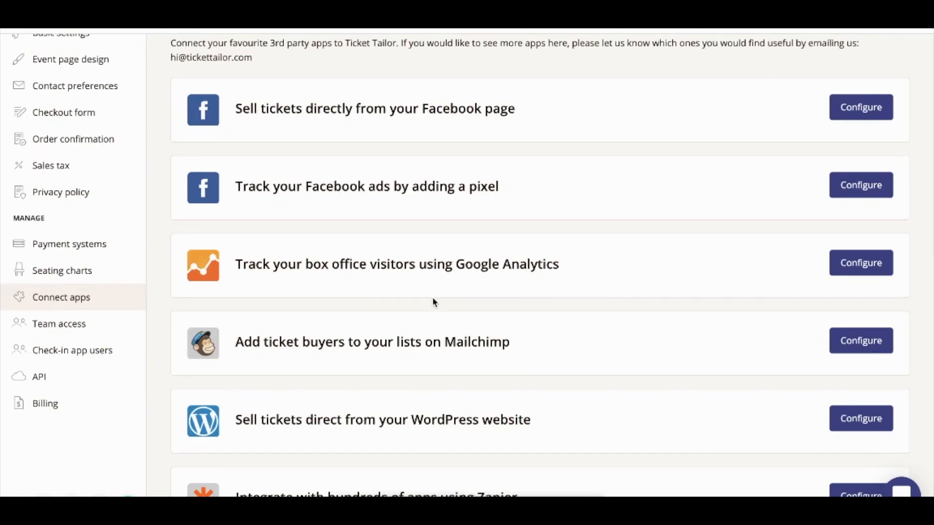
pyautogui.scroll(-3, 434, 302)
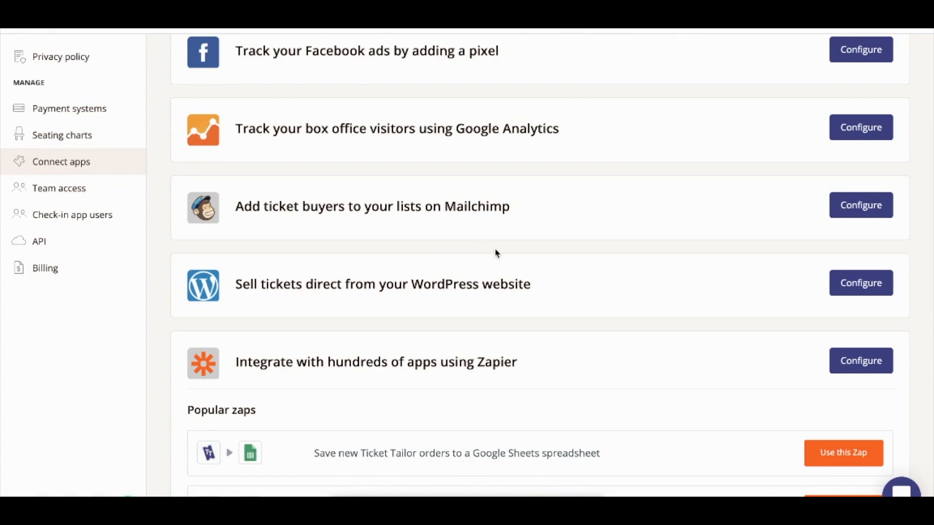
pyautogui.scroll(-2, 377, 313)
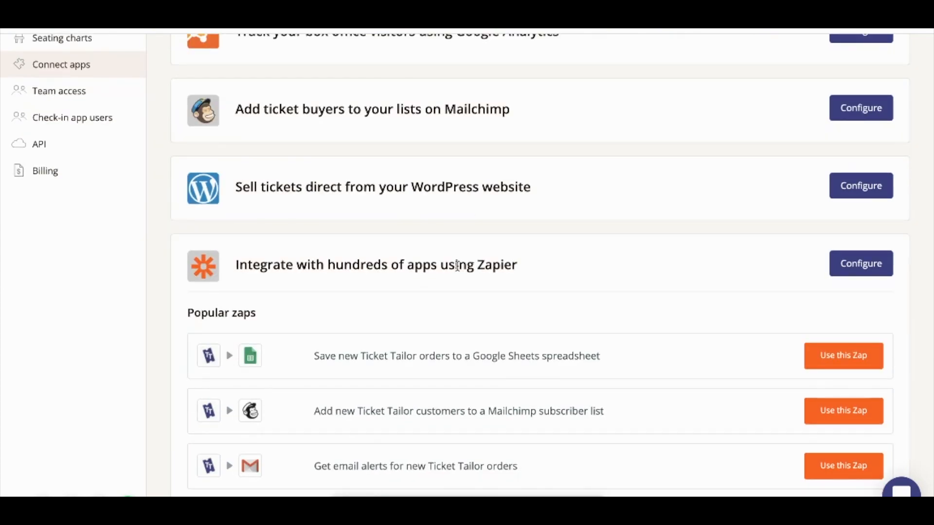
pyautogui.scroll(-4, 457, 266)
pyautogui.scroll(7, 501, 291)
pyautogui.scroll(1, 501, 293)
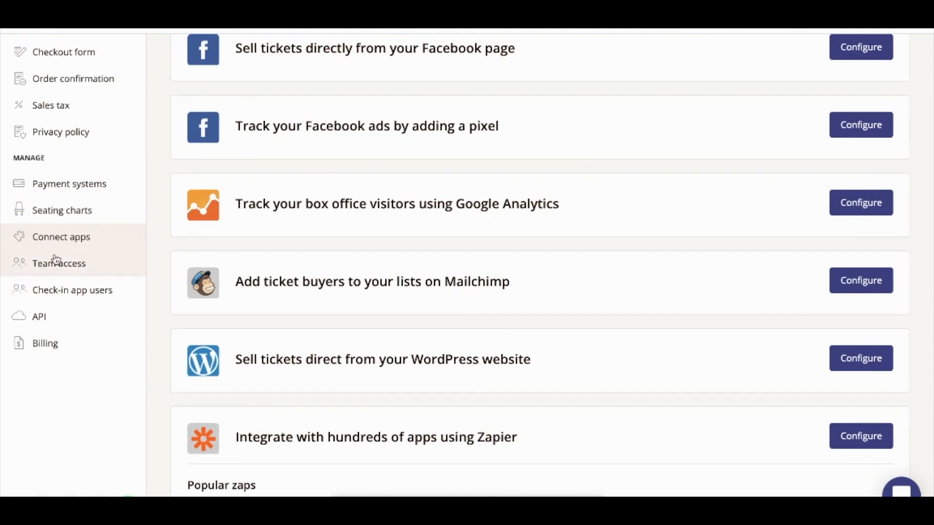
# View the teammate invitation form in the team access settings, close it, and open the check-in app users page.
pyautogui.click(43, 268)
pyautogui.click(878, 190)
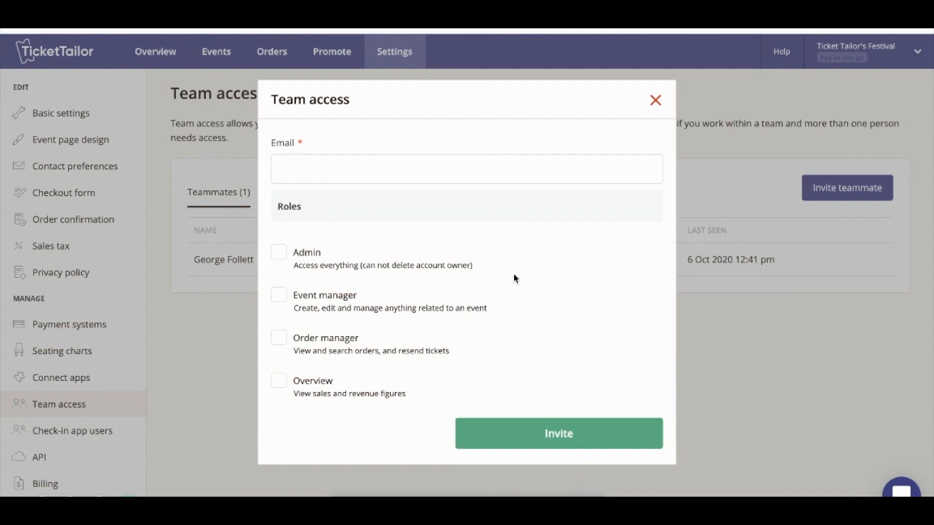
pyautogui.click(656, 100)
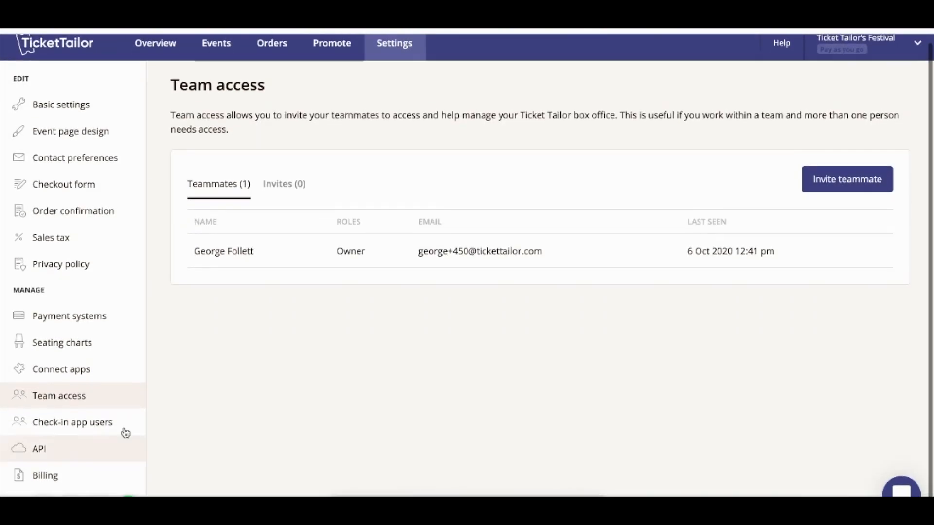
pyautogui.click(74, 428)
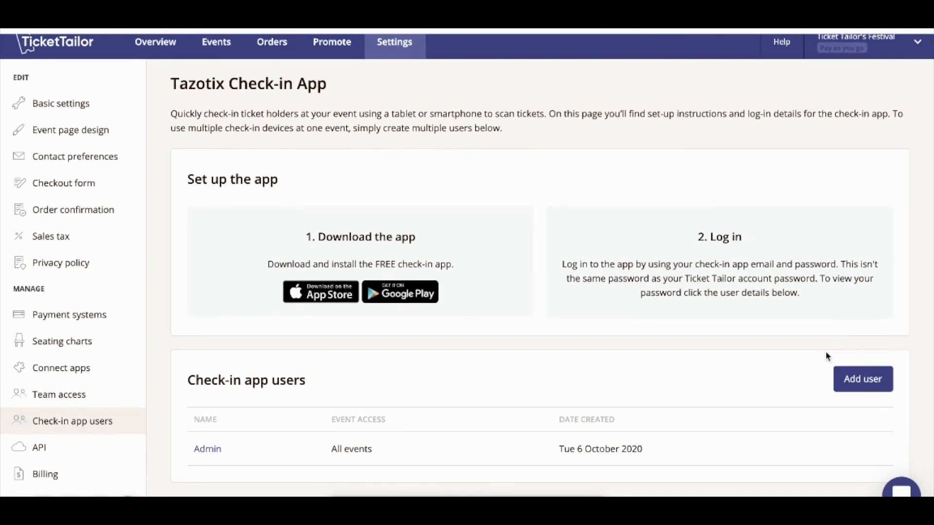
# View the form for adding a check-in app user and close it without saving.
pyautogui.click(868, 379)
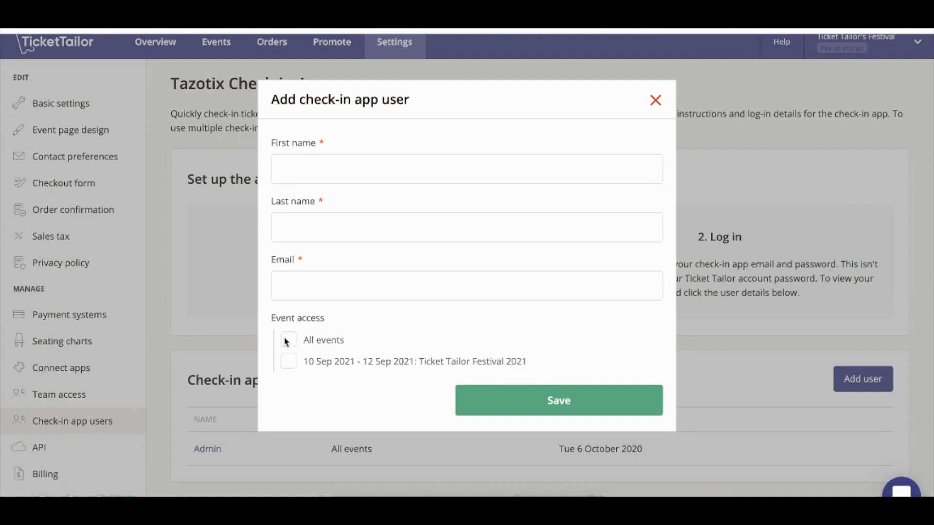
pyautogui.click(659, 101)
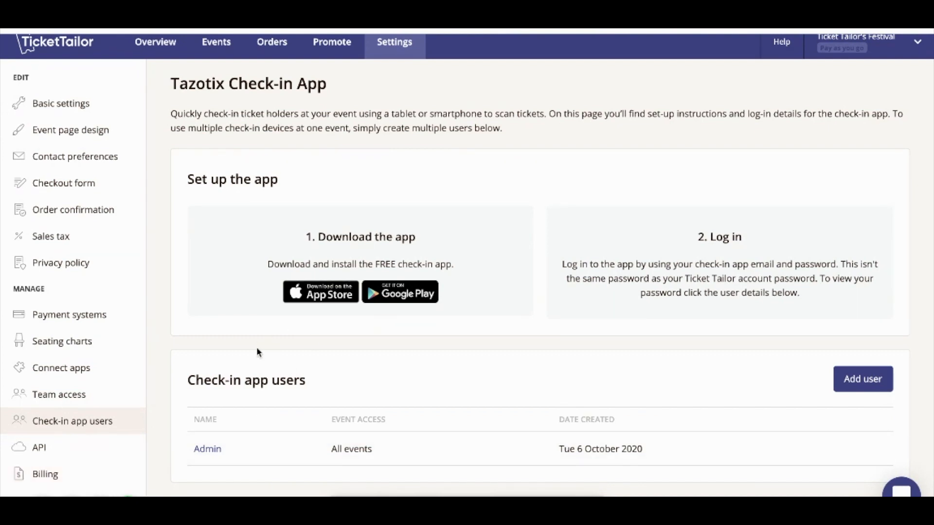
# Open the Ticket Tailor Festival 2021 event summary and look over its ticket sales, referral sales and event views sections.
pyautogui.click(219, 59)
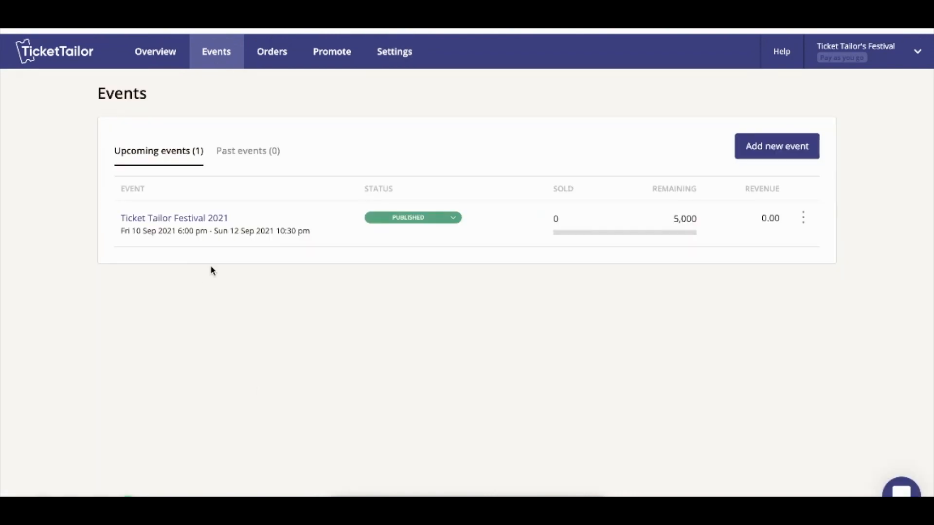
pyautogui.click(178, 224)
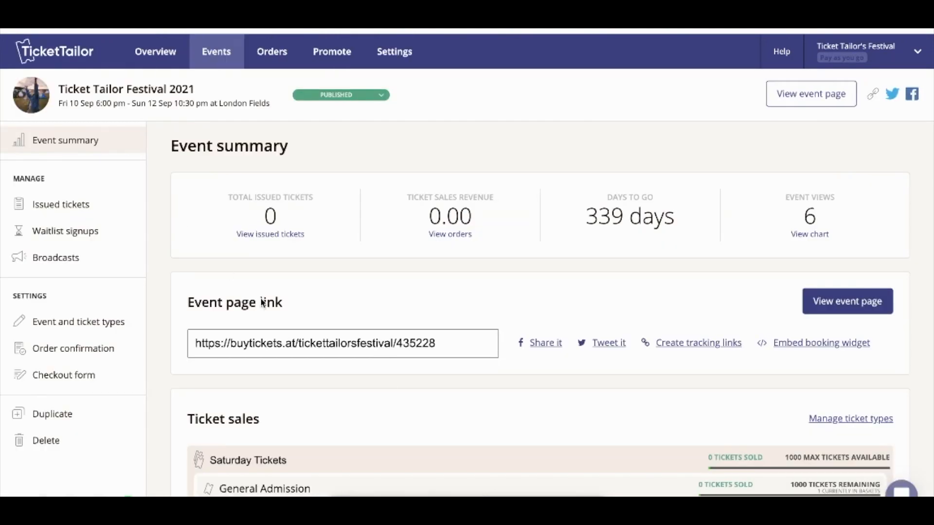
pyautogui.scroll(-5, 409, 392)
pyautogui.scroll(-6, 408, 394)
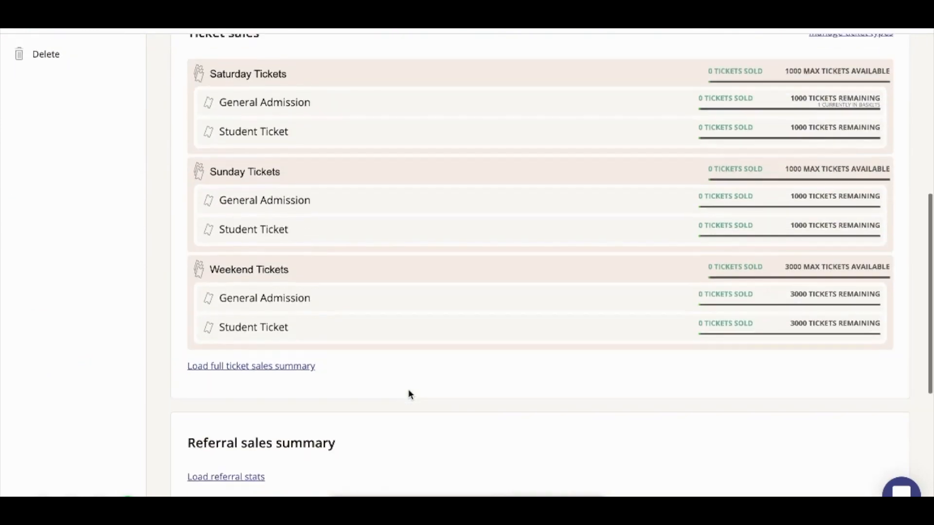
pyautogui.scroll(-2, 408, 394)
pyautogui.scroll(-1, 409, 394)
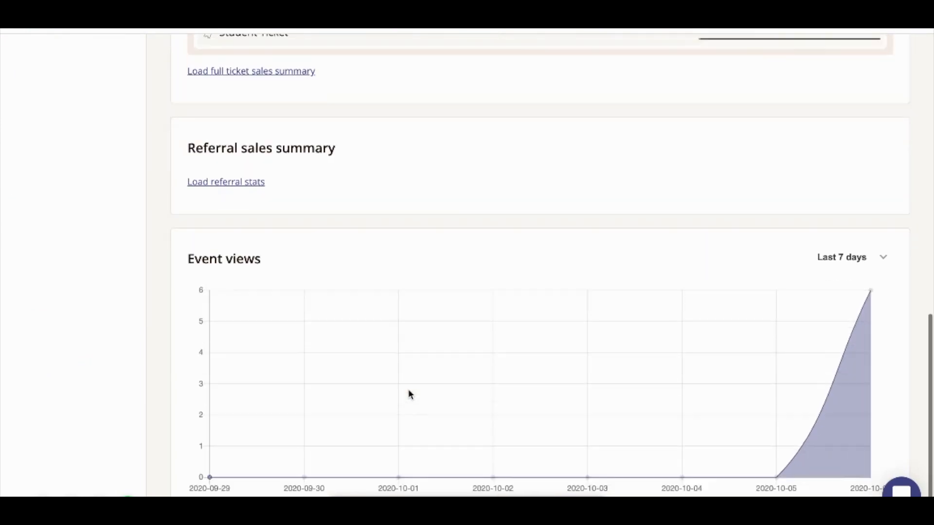
pyautogui.scroll(7, 409, 391)
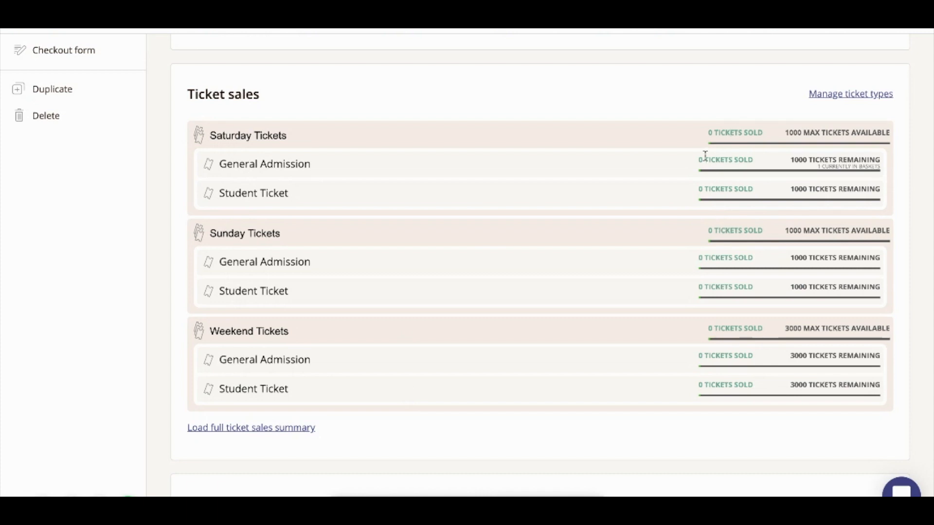
pyautogui.scroll(3, 698, 252)
pyautogui.scroll(-7, 699, 253)
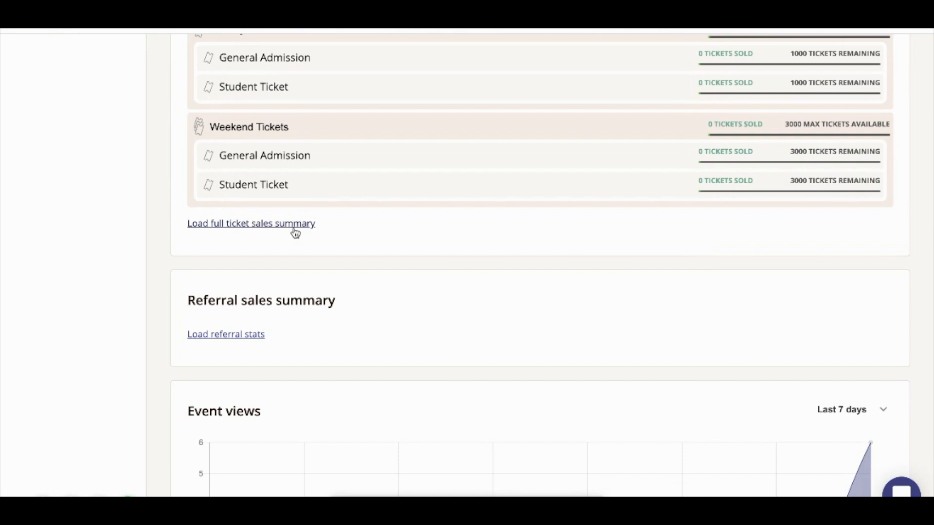
# Load the event's full ticket sales summary and review the sales table, chart and referral sales section.
pyautogui.click(294, 225)
pyautogui.scroll(-1, 387, 344)
pyautogui.scroll(-4, 387, 344)
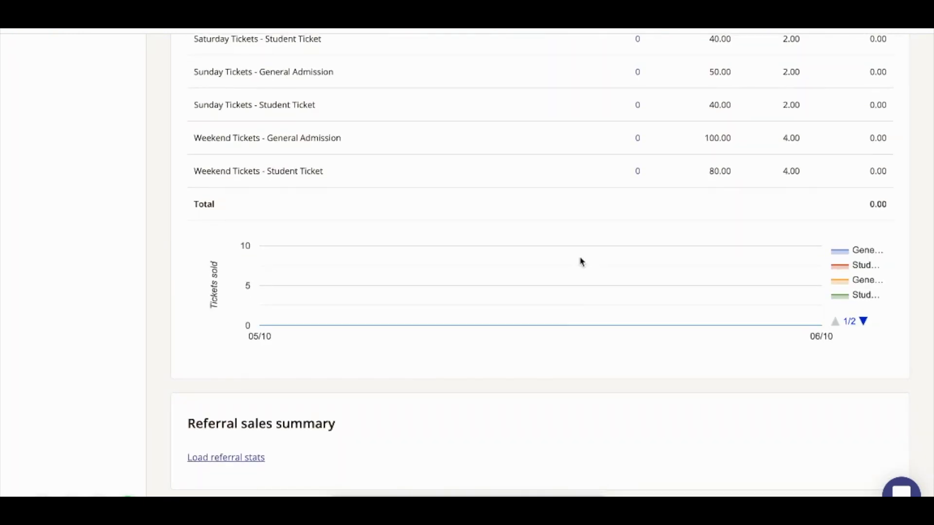
pyautogui.scroll(-3, 579, 261)
pyautogui.moveTo(191, 253)
pyautogui.mouseDown()
pyautogui.moveTo(338, 264)
pyautogui.moveTo(327, 252)
pyautogui.moveTo(191, 258)
pyautogui.mouseUp()
pyautogui.click(342, 263)
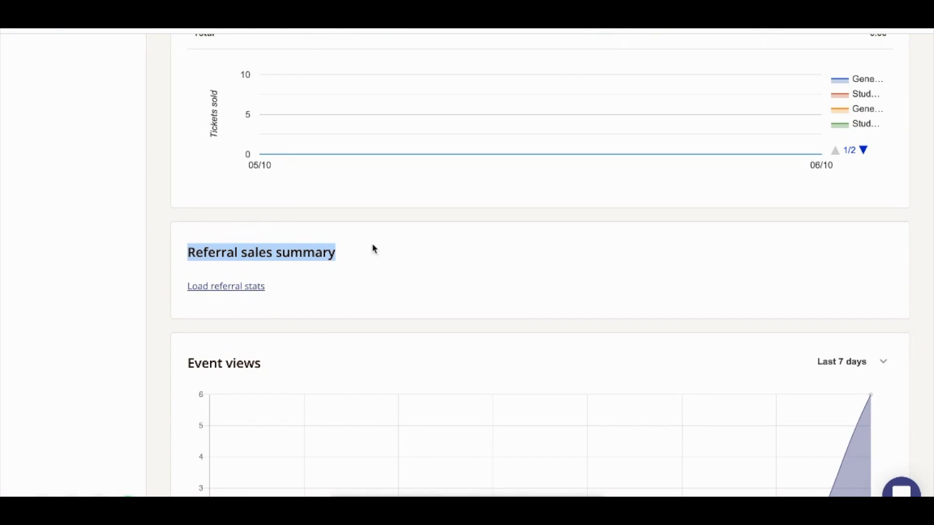
# Check the period options of the Event views chart, keep Last 7 days, and return to the start of the event summary.
pyautogui.scroll(-2, 554, 298)
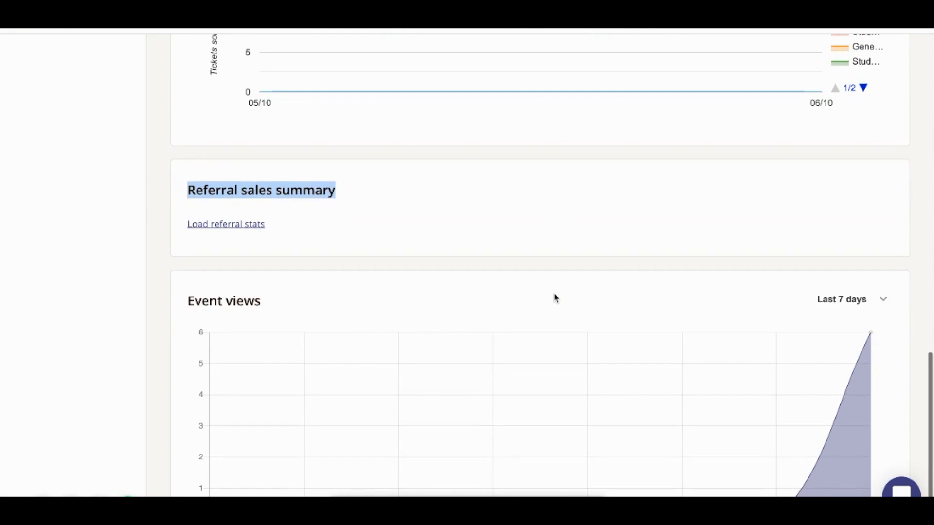
pyautogui.scroll(-1, 556, 299)
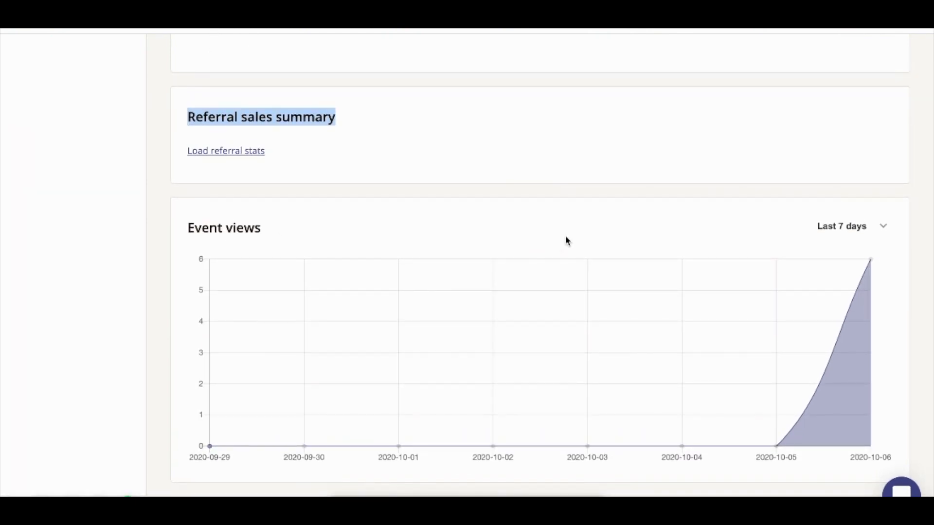
pyautogui.click(865, 227)
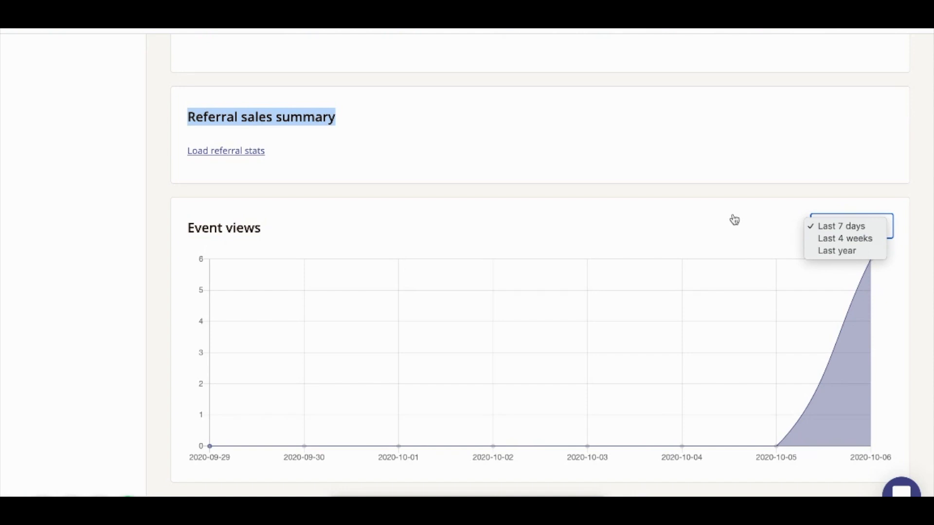
pyautogui.click(744, 199)
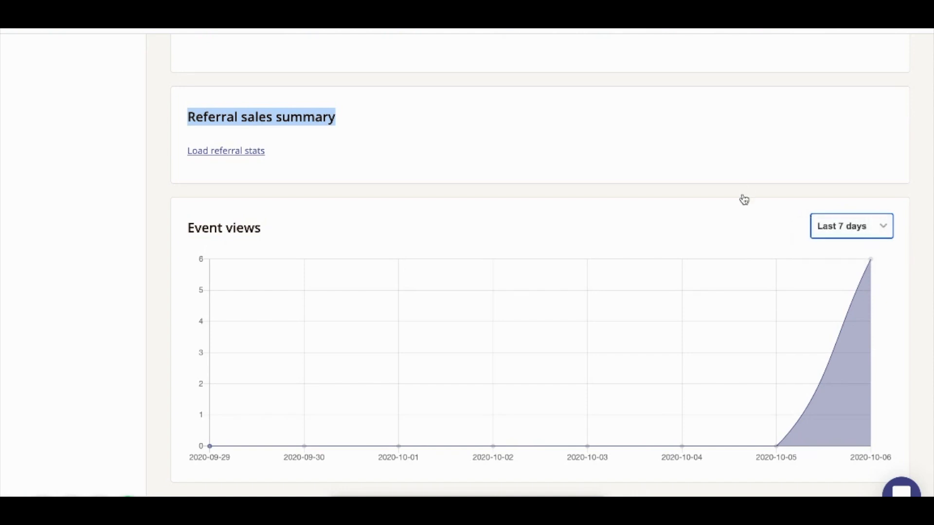
pyautogui.scroll(15, 558, 350)
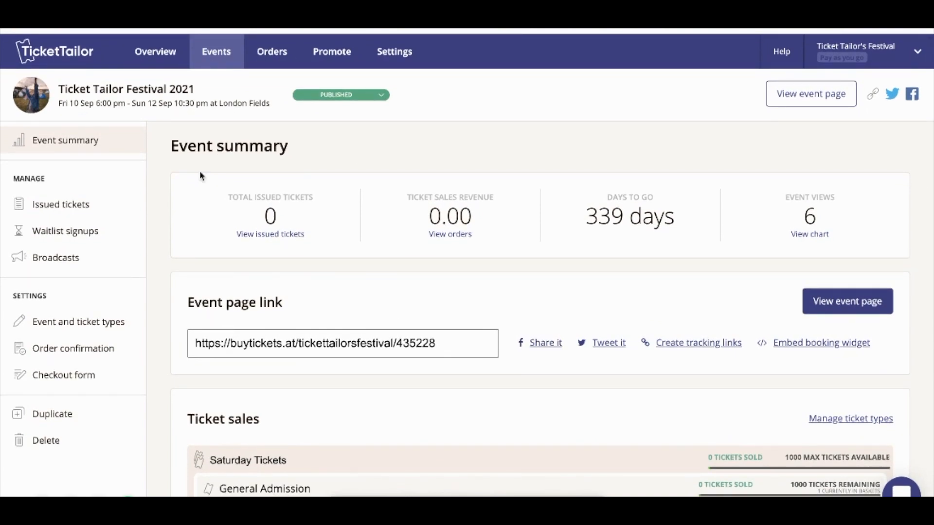
# Review the event's issued tickets page with its search field, and look over the waitlist signups page.
pyautogui.click(88, 210)
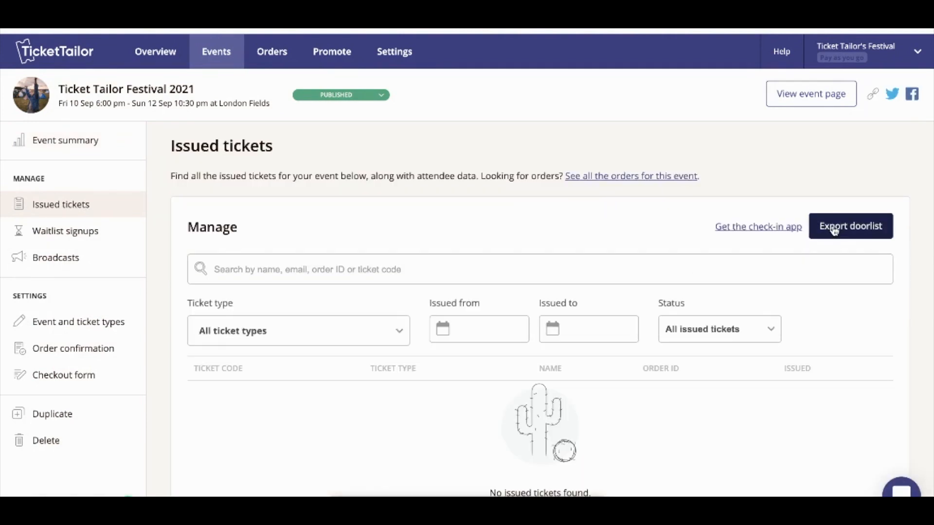
pyautogui.click(427, 264)
pyautogui.click(438, 223)
pyautogui.click(83, 233)
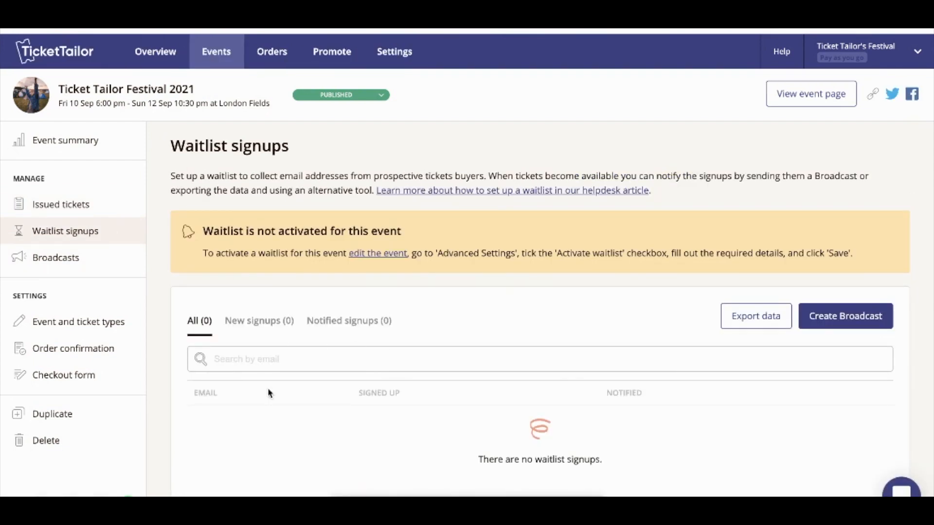
pyautogui.scroll(-1, 255, 340)
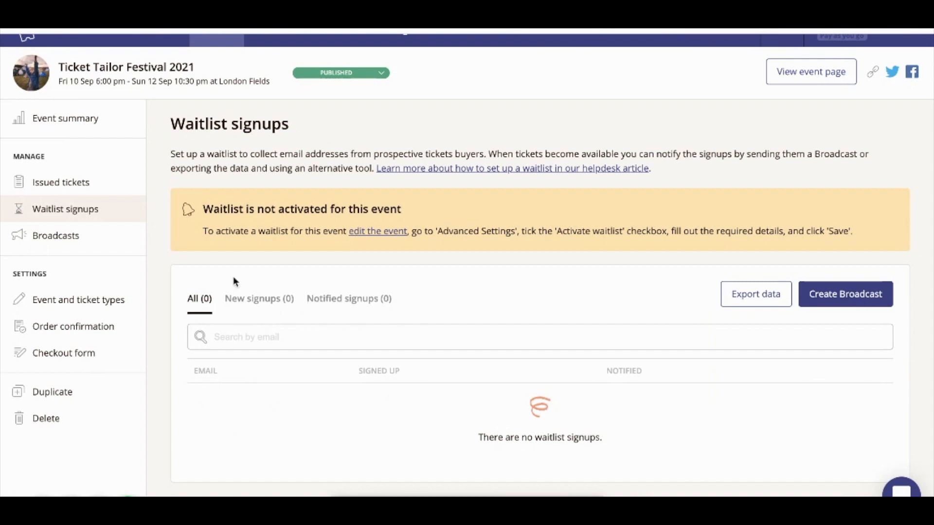
# Start a new broadcast for the event and set its recipients to All ticket buyers.
pyautogui.click(82, 246)
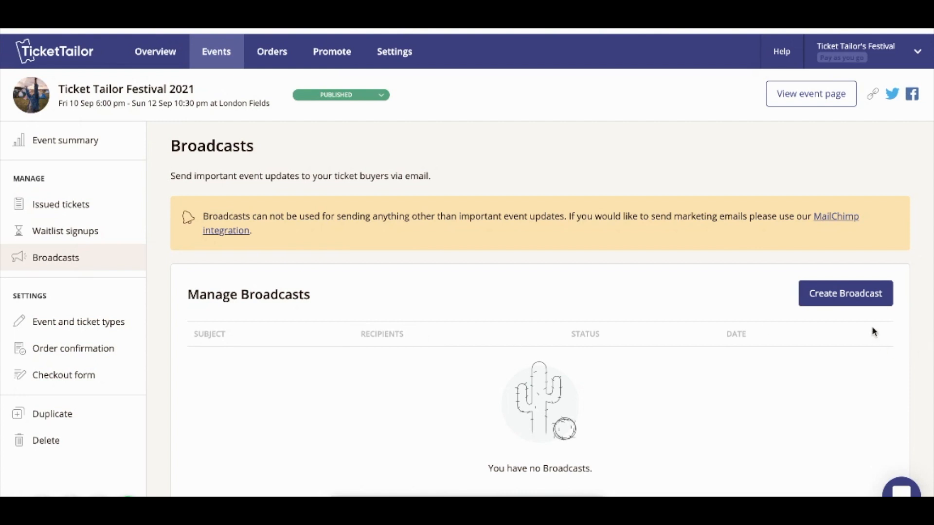
pyautogui.click(845, 294)
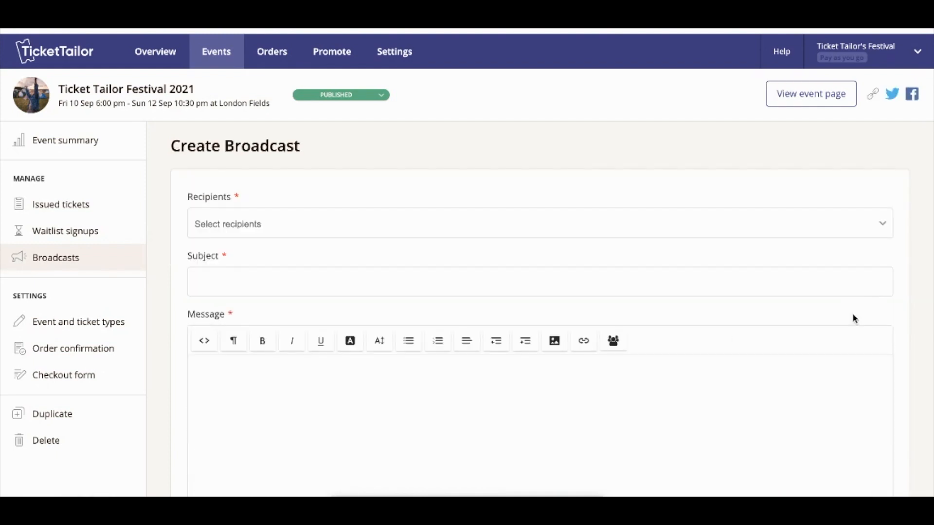
pyautogui.click(389, 222)
pyautogui.click(376, 235)
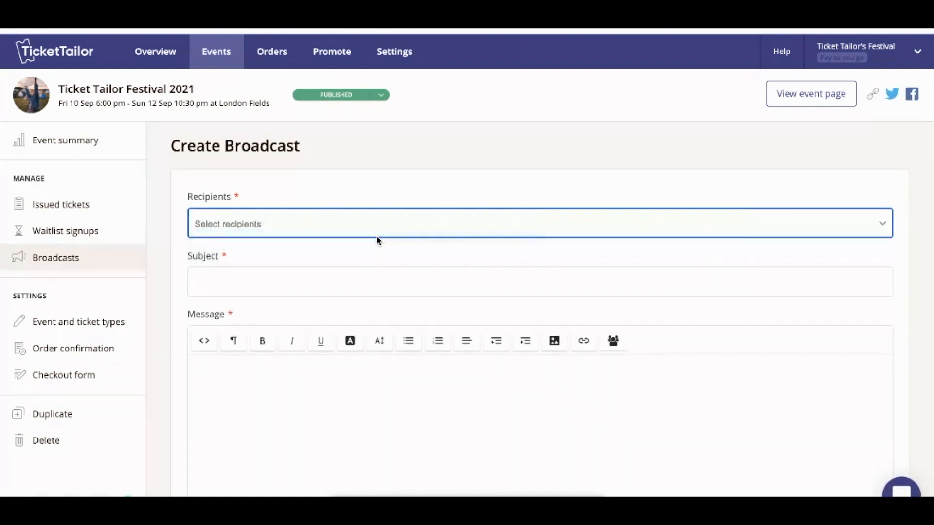
pyautogui.click(331, 288)
pyautogui.click(530, 387)
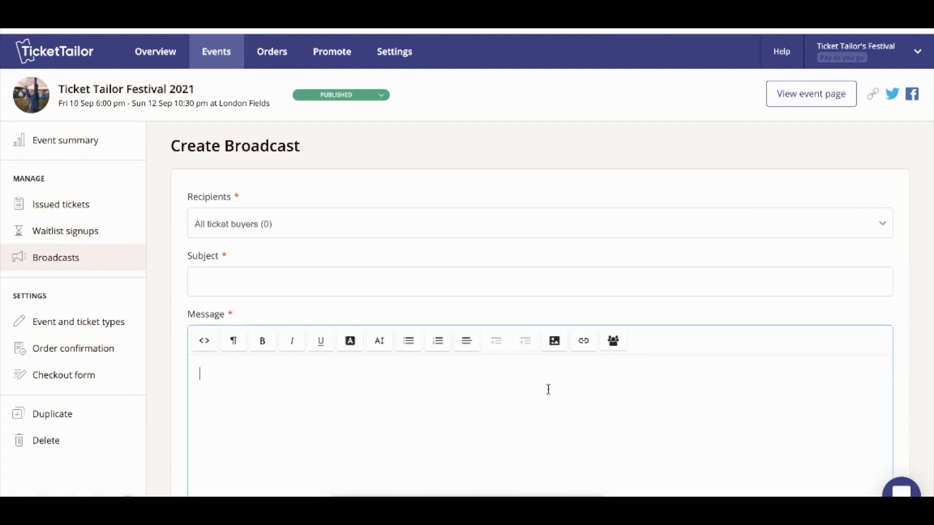
# Examine the broadcast's send timing options and terms, keeping it set to send Immediately.
pyautogui.scroll(-4, 386, 396)
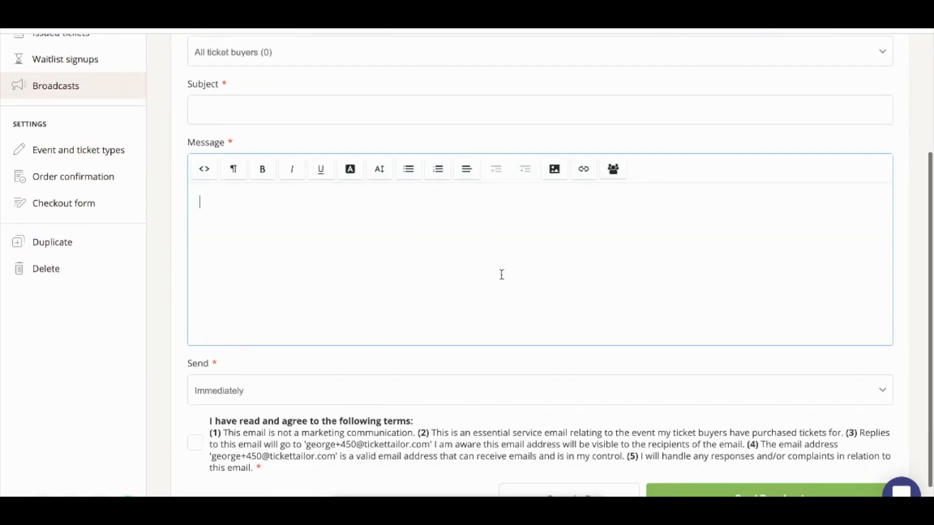
pyautogui.scroll(-1, 355, 360)
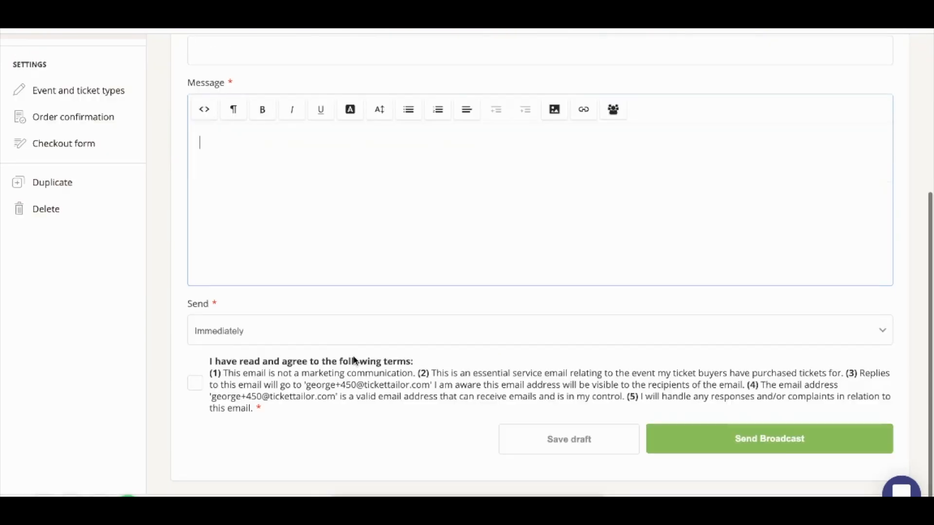
pyautogui.click(355, 336)
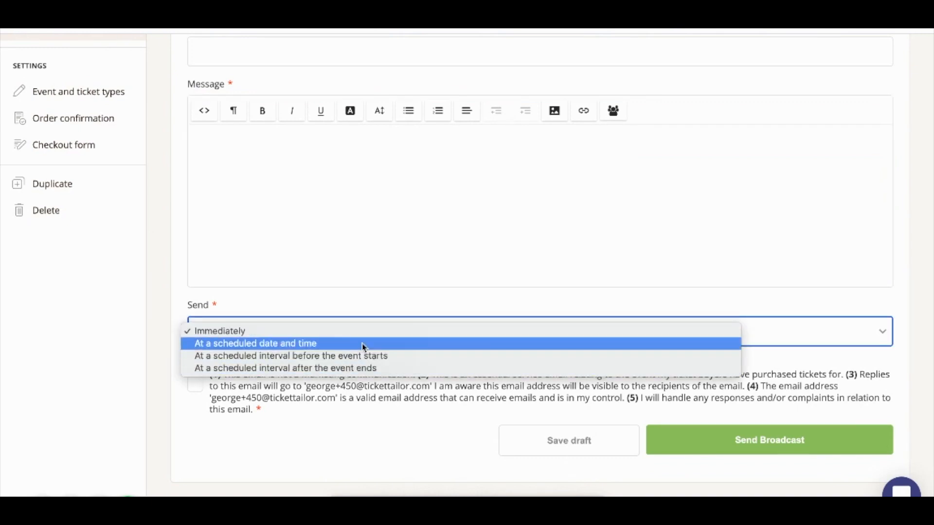
pyautogui.click(376, 300)
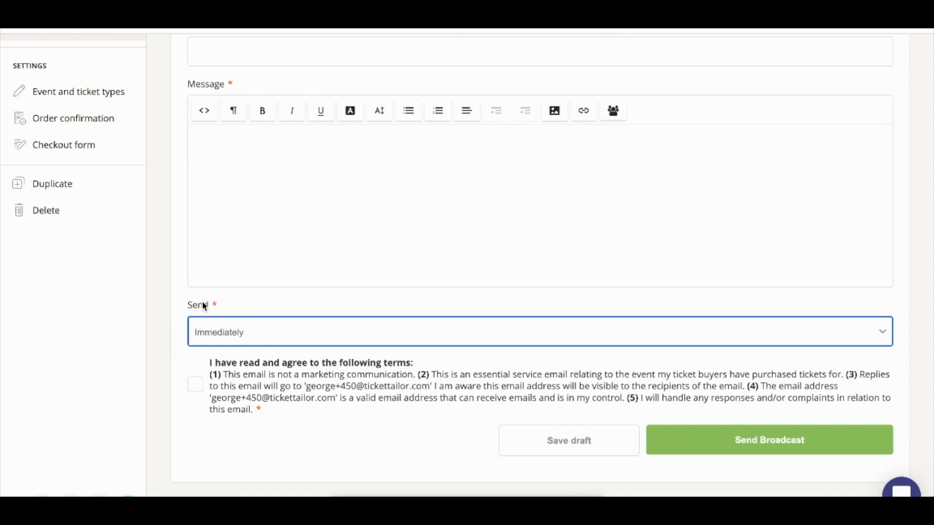
pyautogui.click(219, 310)
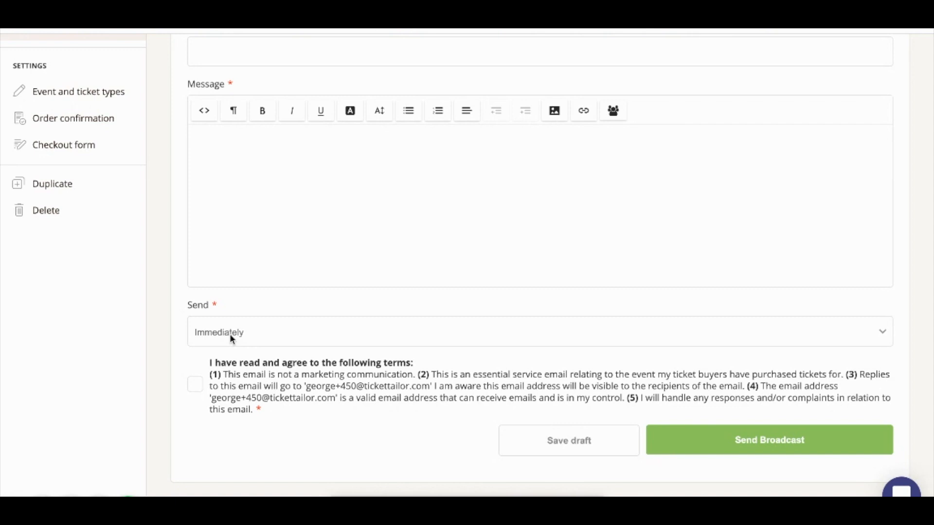
pyautogui.scroll(5, 374, 381)
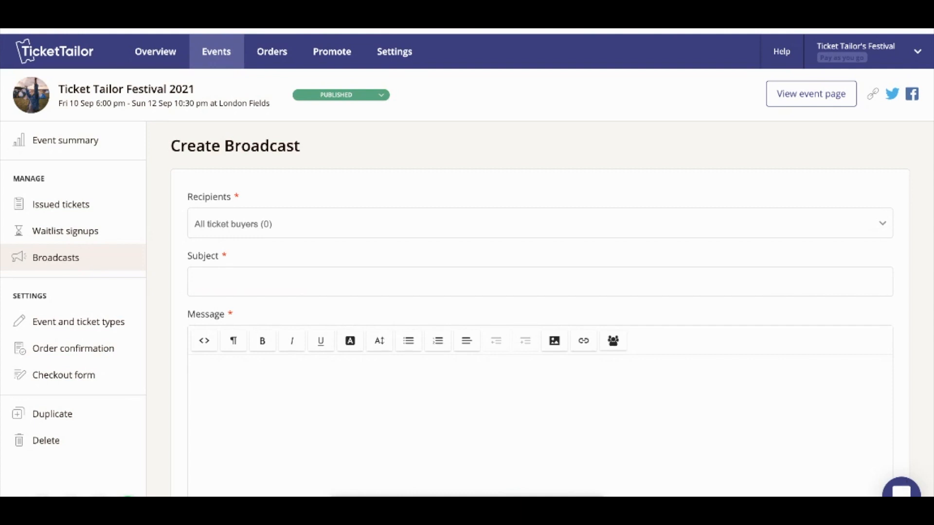
# Open the support chat.
pyautogui.click(901, 492)
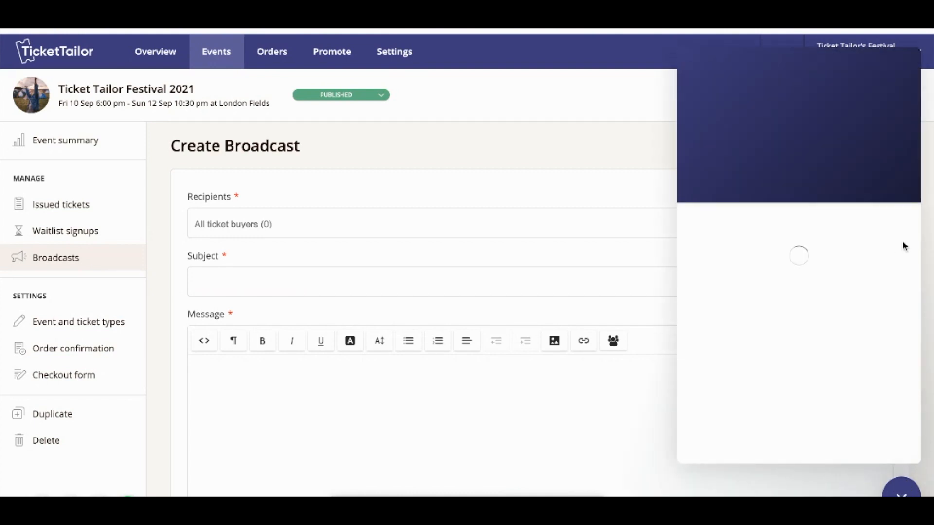